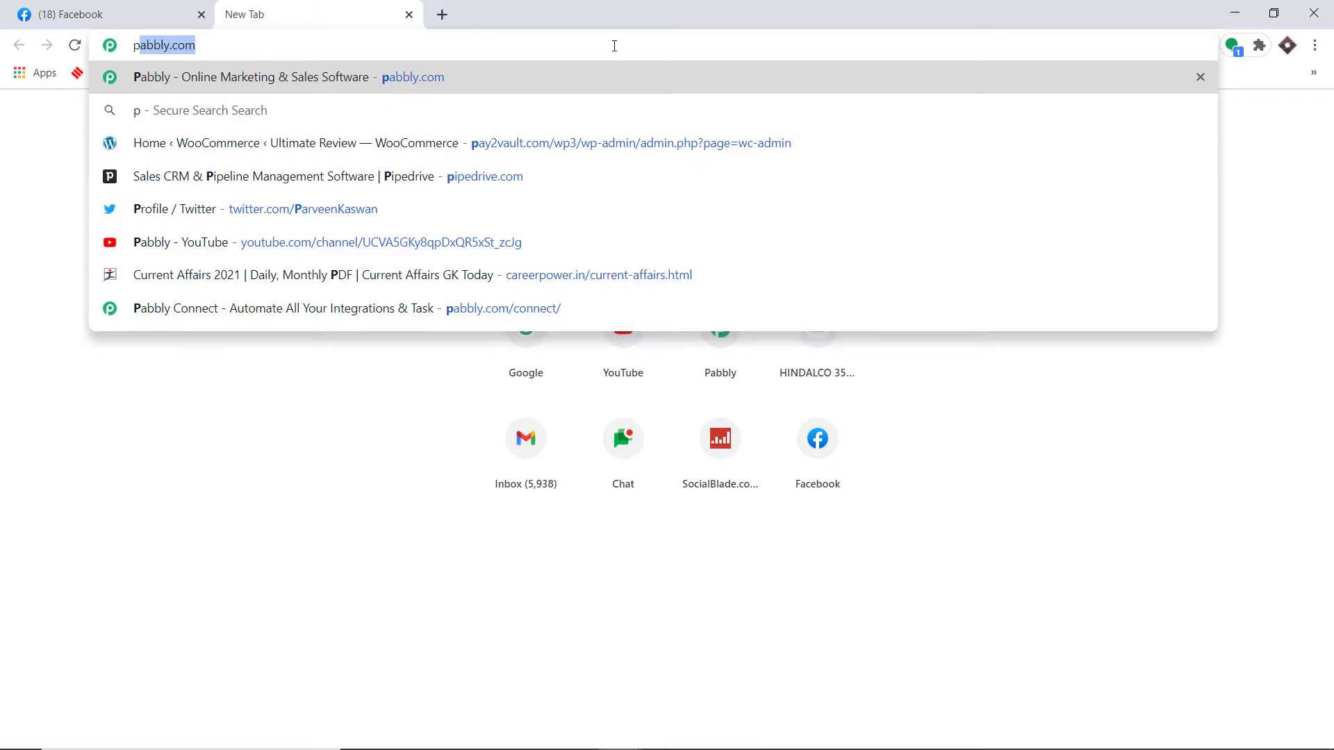
# Step: Load pabbly.com, go to the Pabbly Connect product page, and sign in to reach All Apps
pyautogui.press('Return')
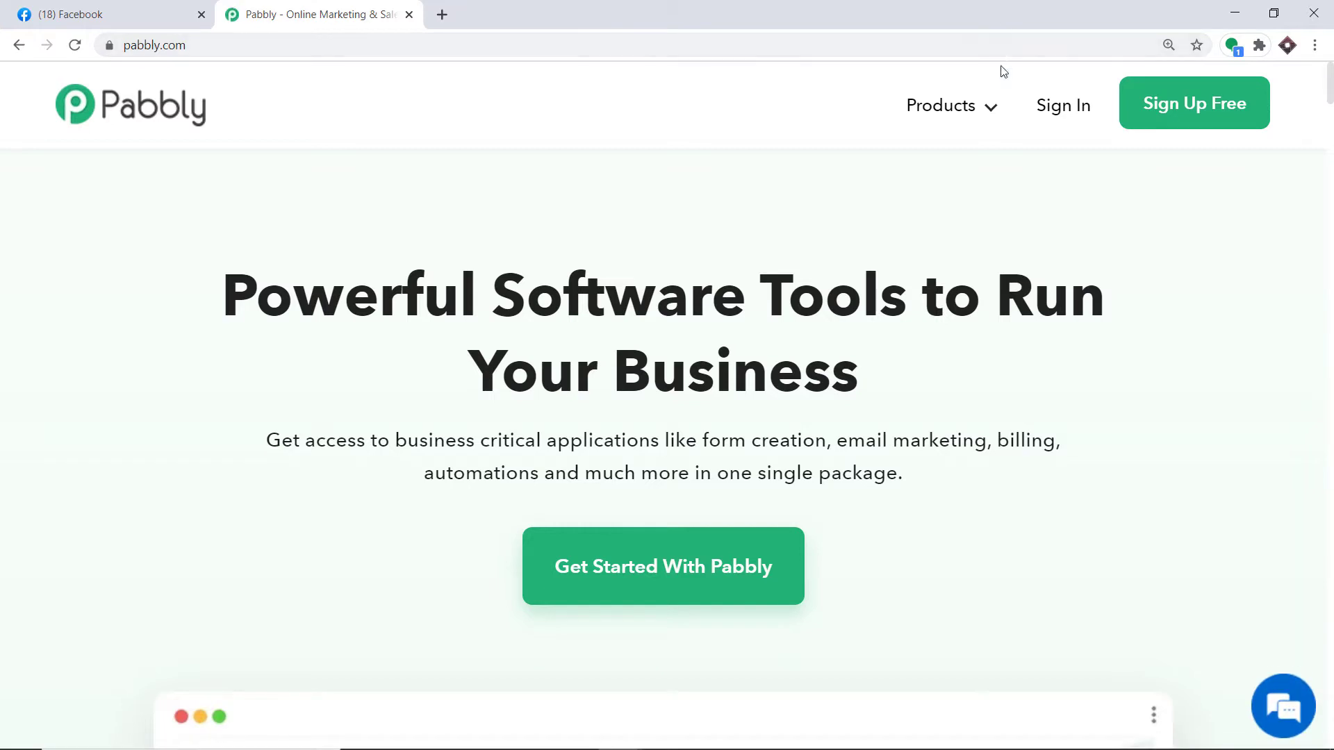
pyautogui.moveTo(994, 106)
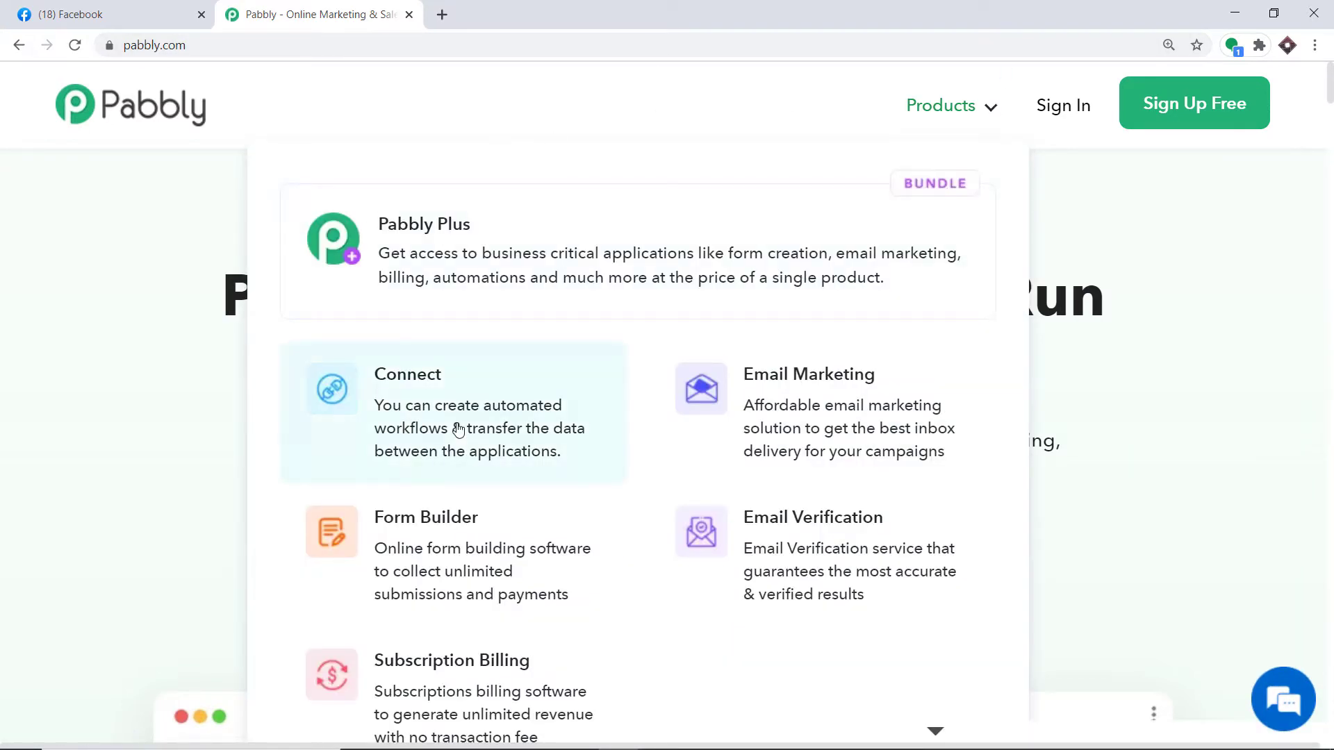
pyautogui.click(551, 414)
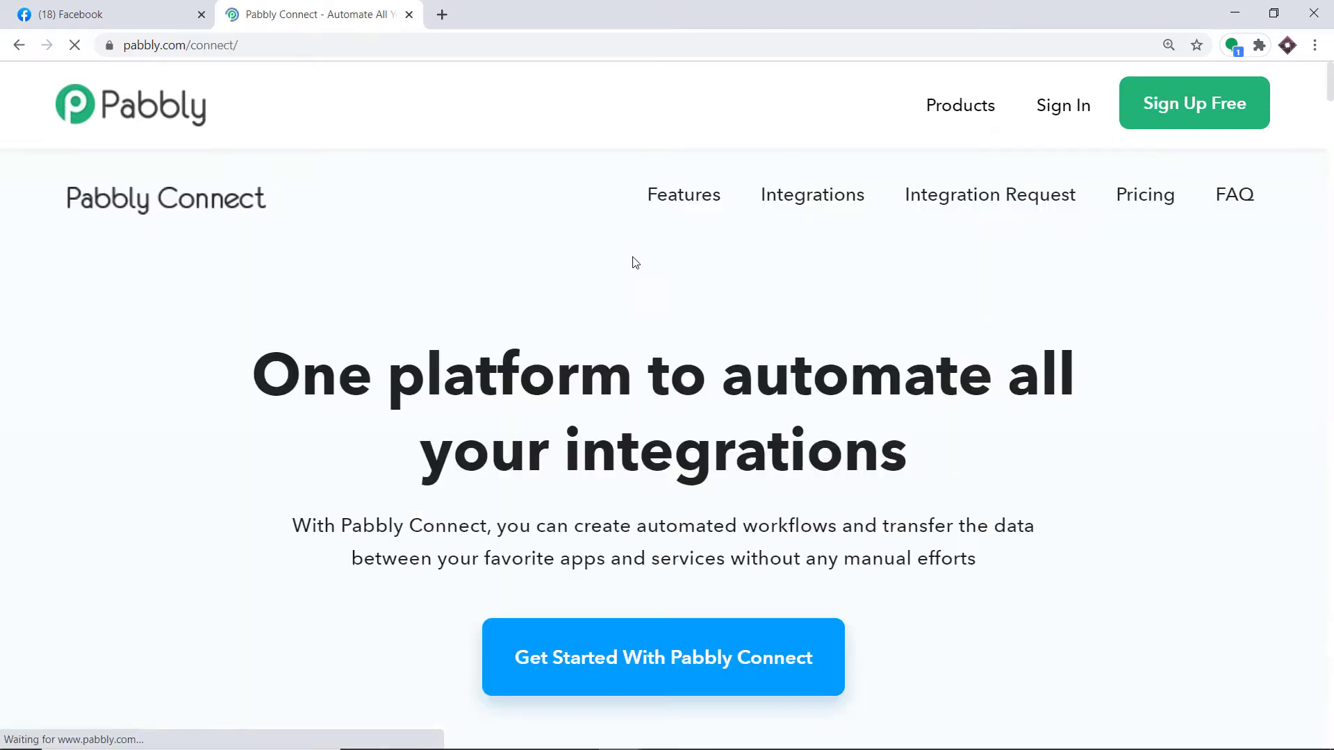
pyautogui.click(1066, 118)
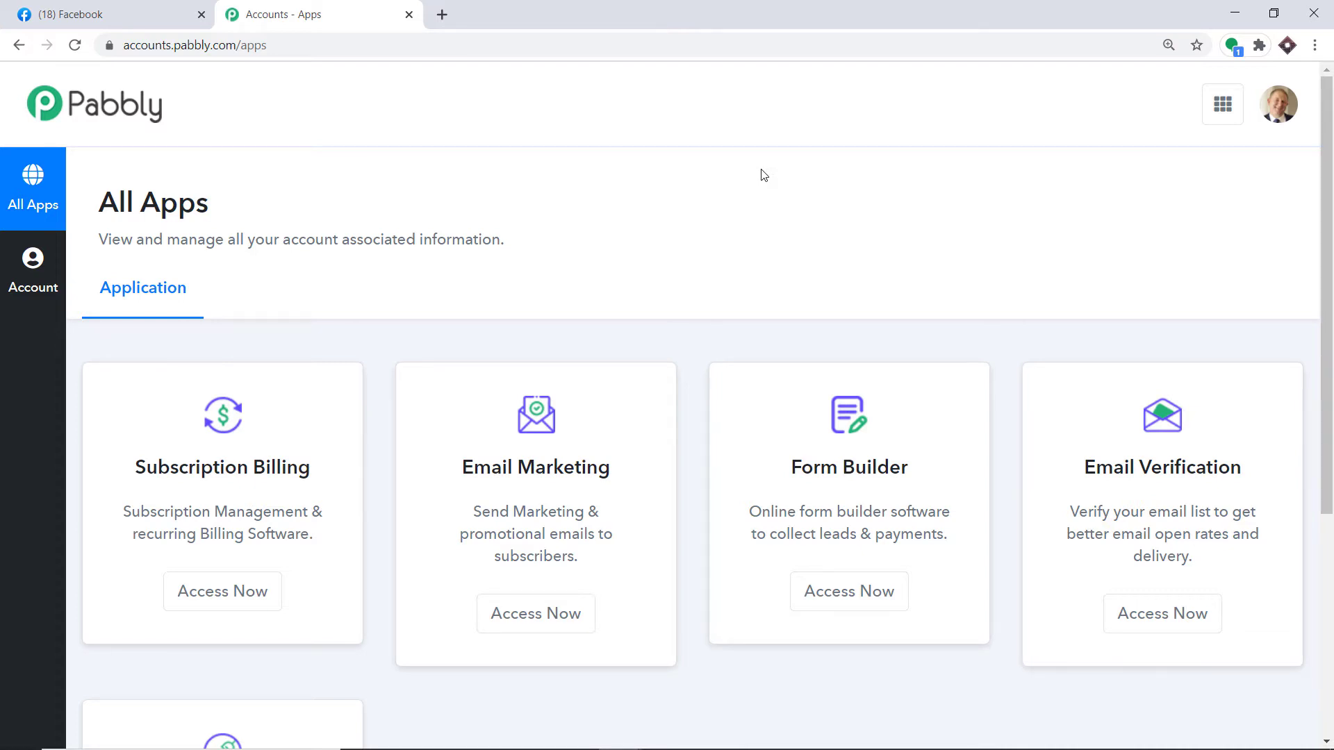
# Step: Open Connect from the account and create a new workflow named 'Facebook To Gmail'
pyautogui.scroll(-5, 762, 201)
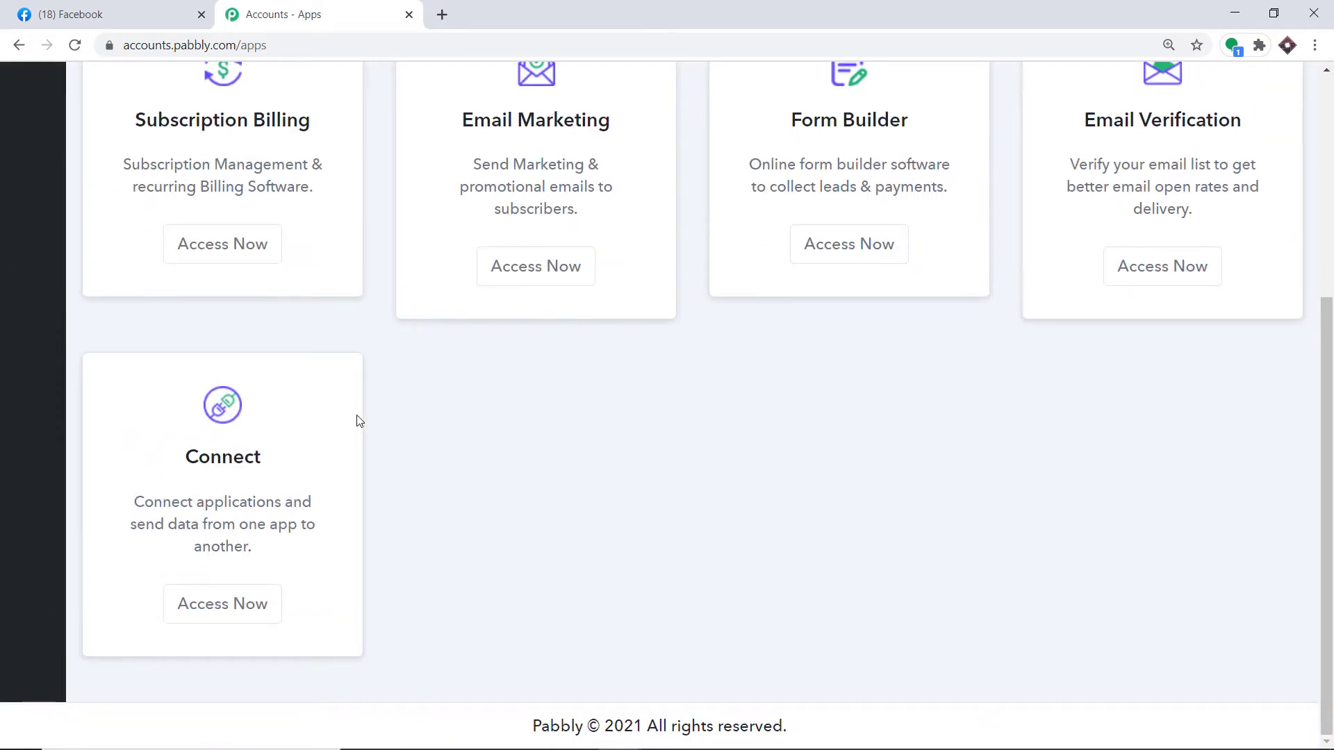
pyautogui.click(244, 608)
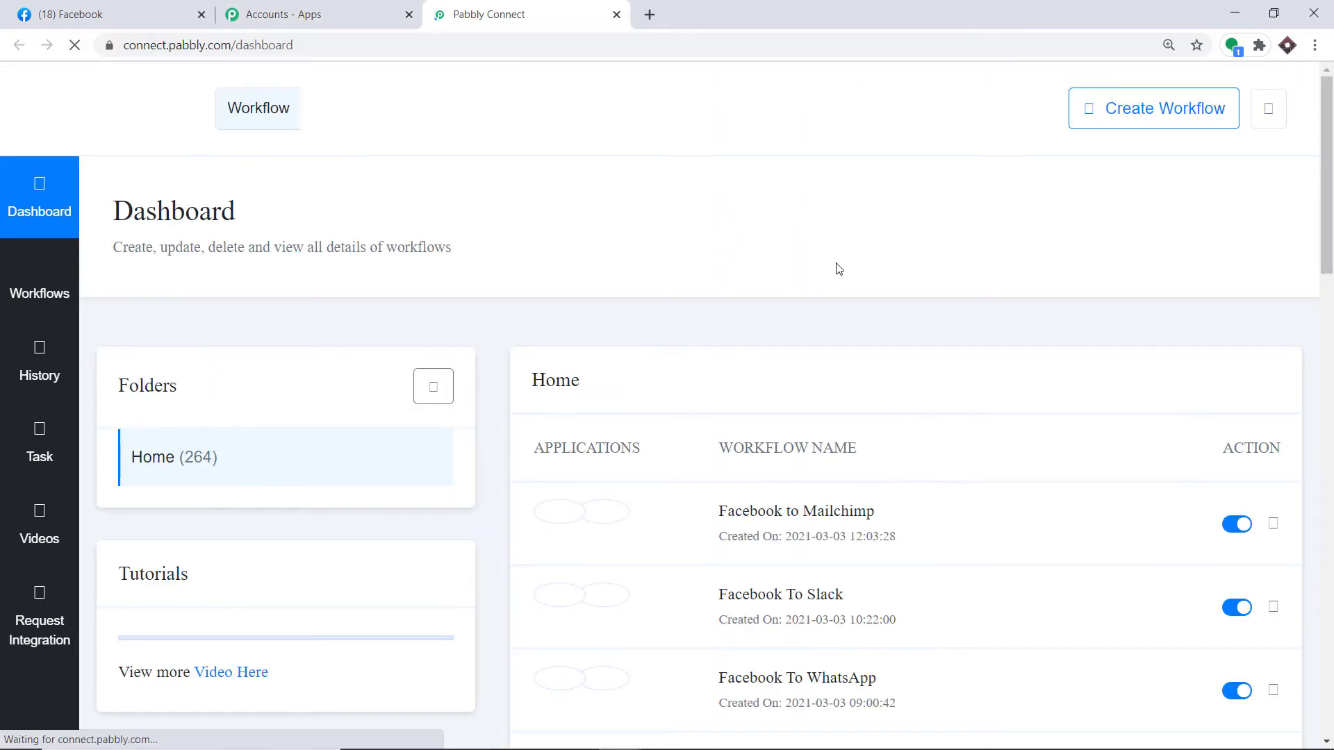
pyautogui.click(1116, 126)
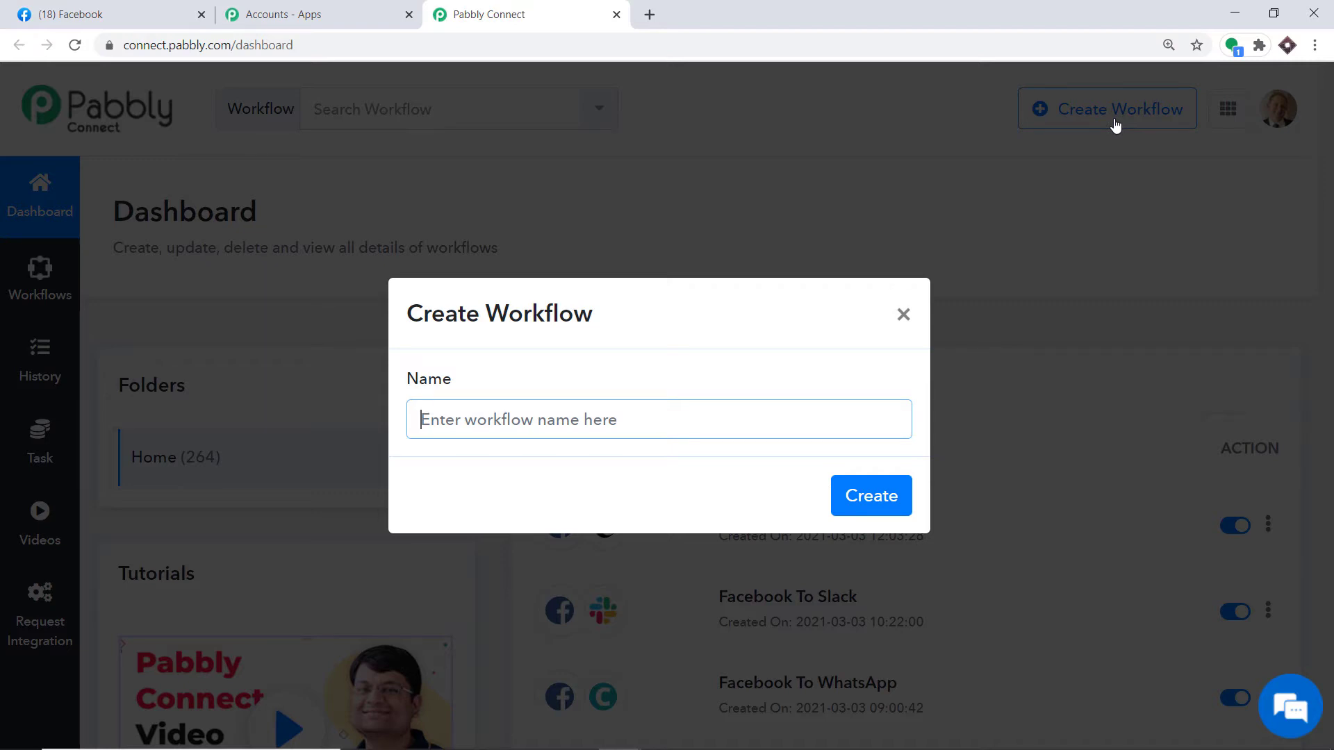
pyautogui.write('F')
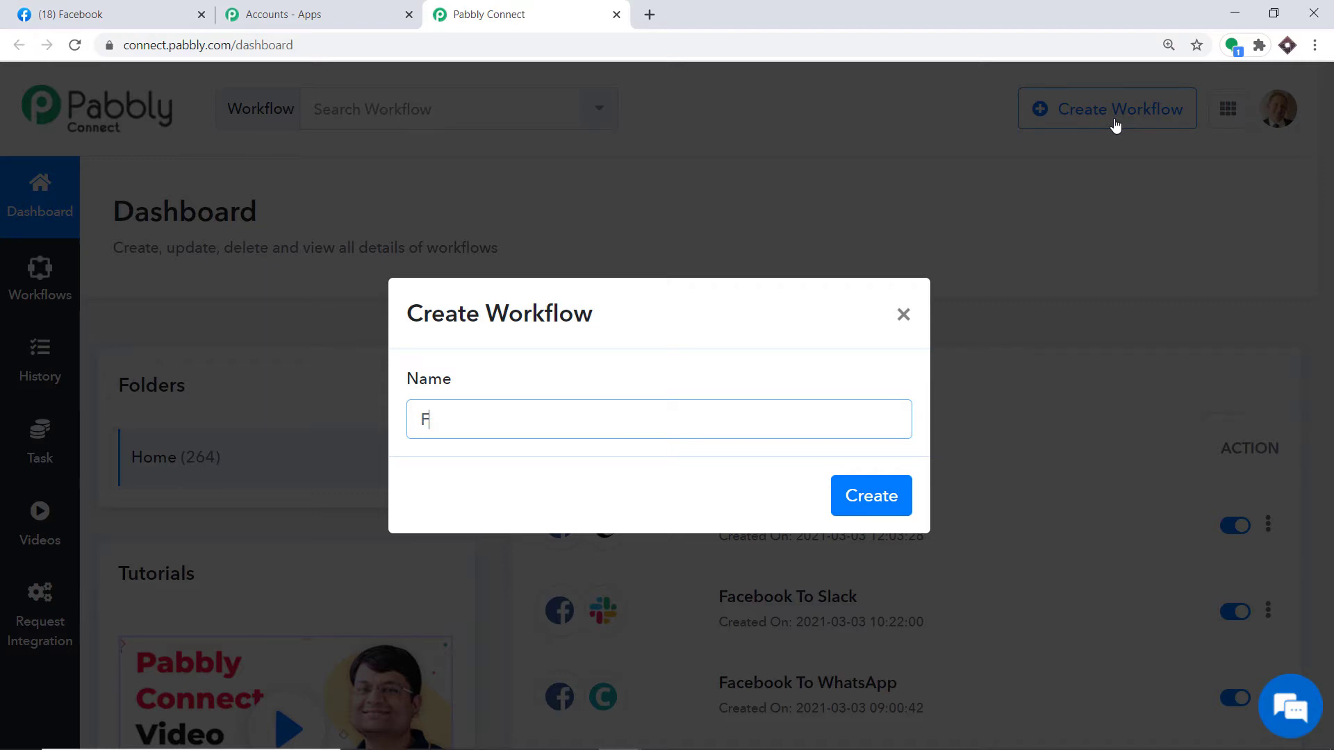
pyautogui.write('acebook To Gmail')
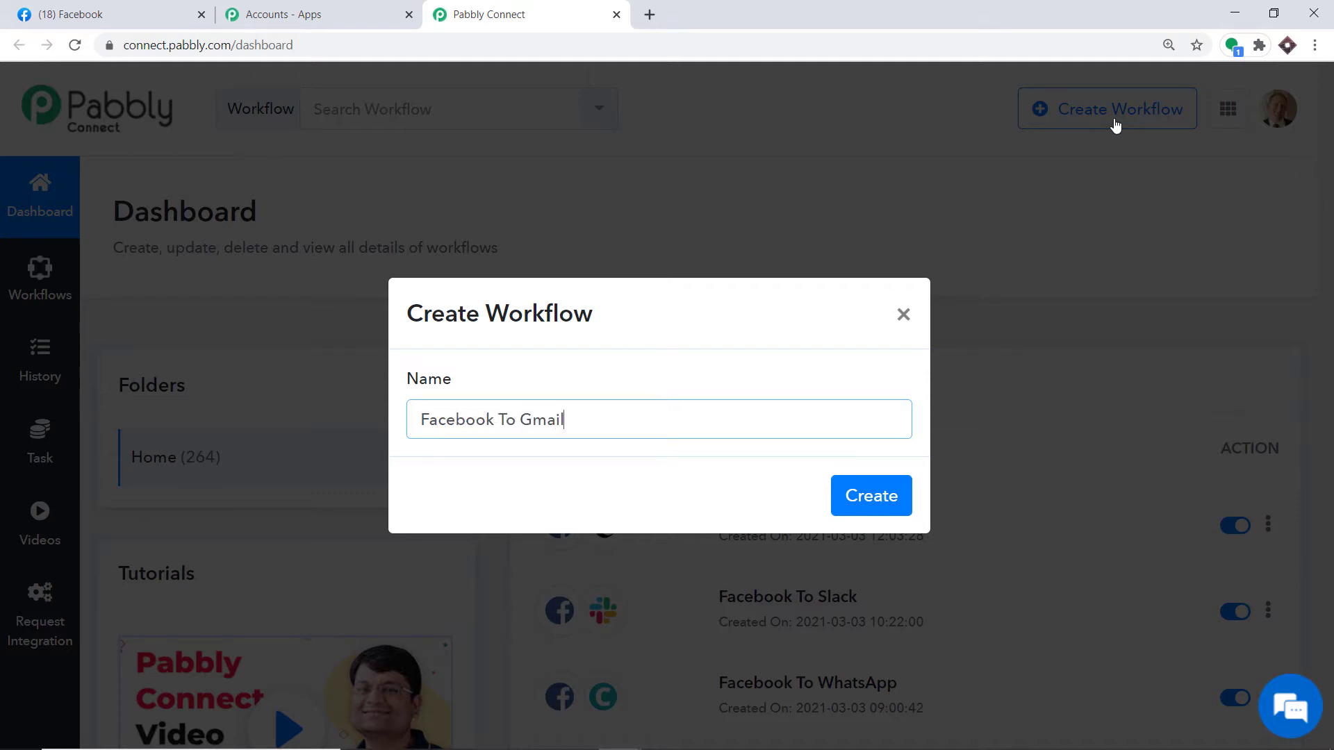
pyautogui.click(883, 512)
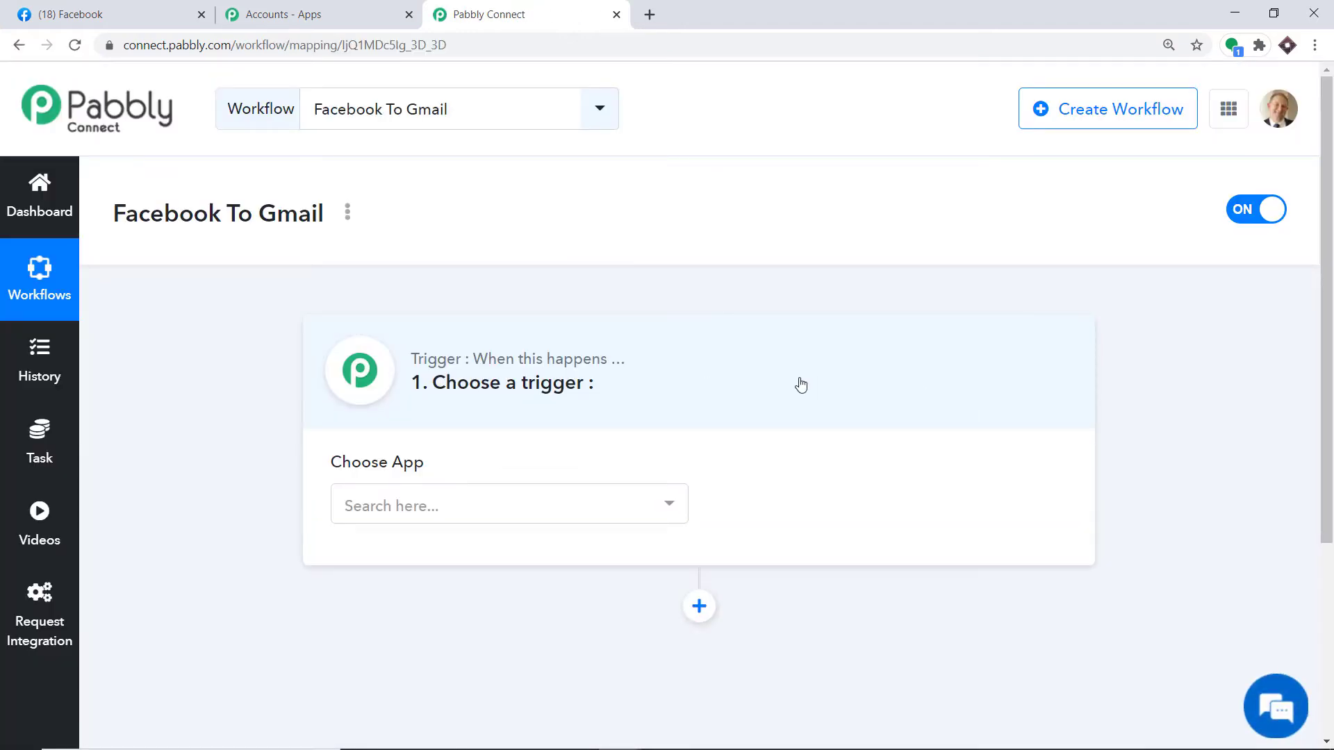
# Step: Pick Facebook Lead Ads as the trigger app with New Lead as the trigger event
pyautogui.click(526, 505)
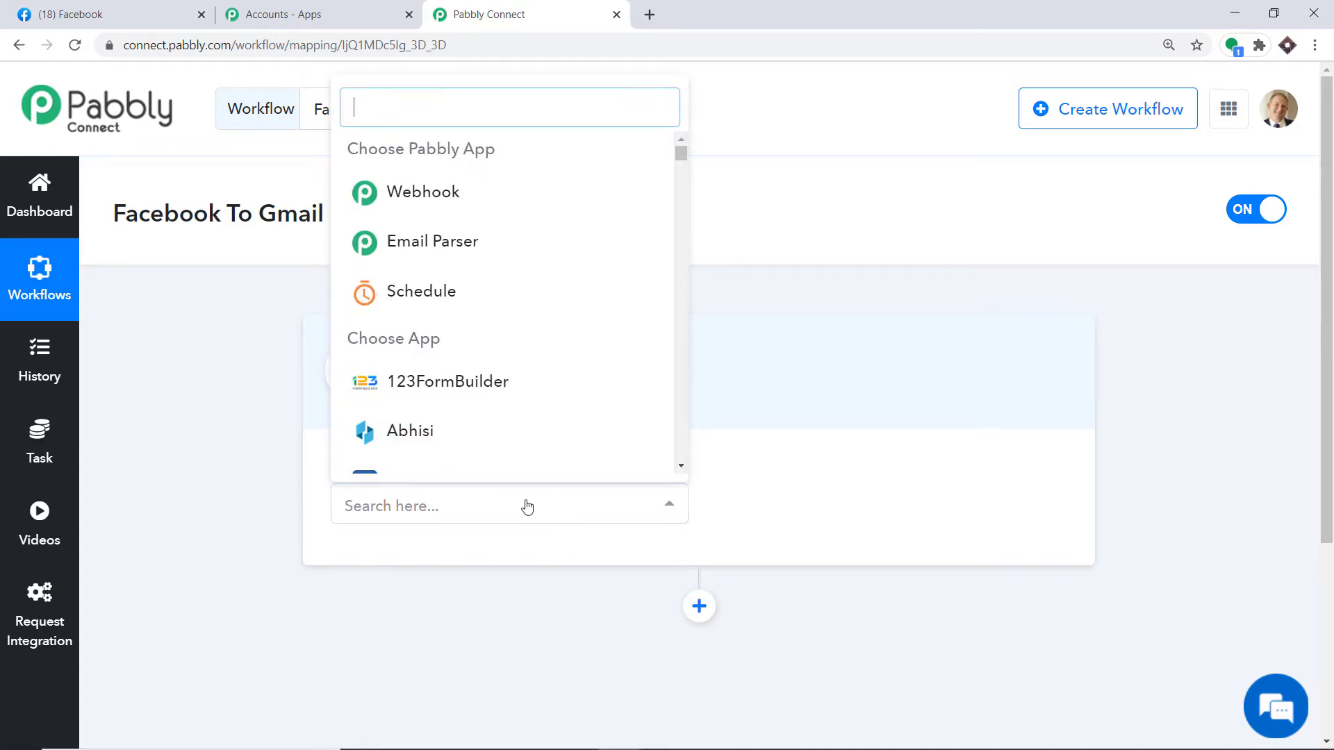
pyautogui.write('Faceb')
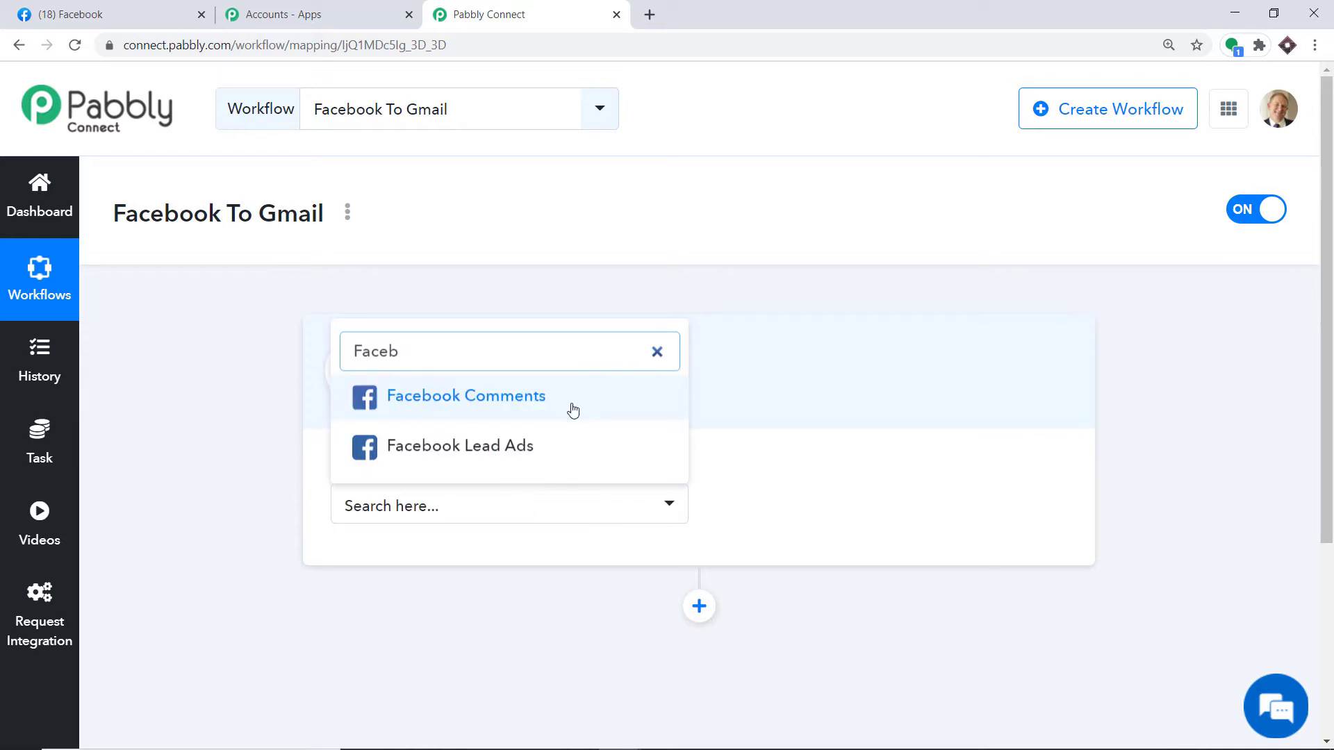
pyautogui.click(522, 450)
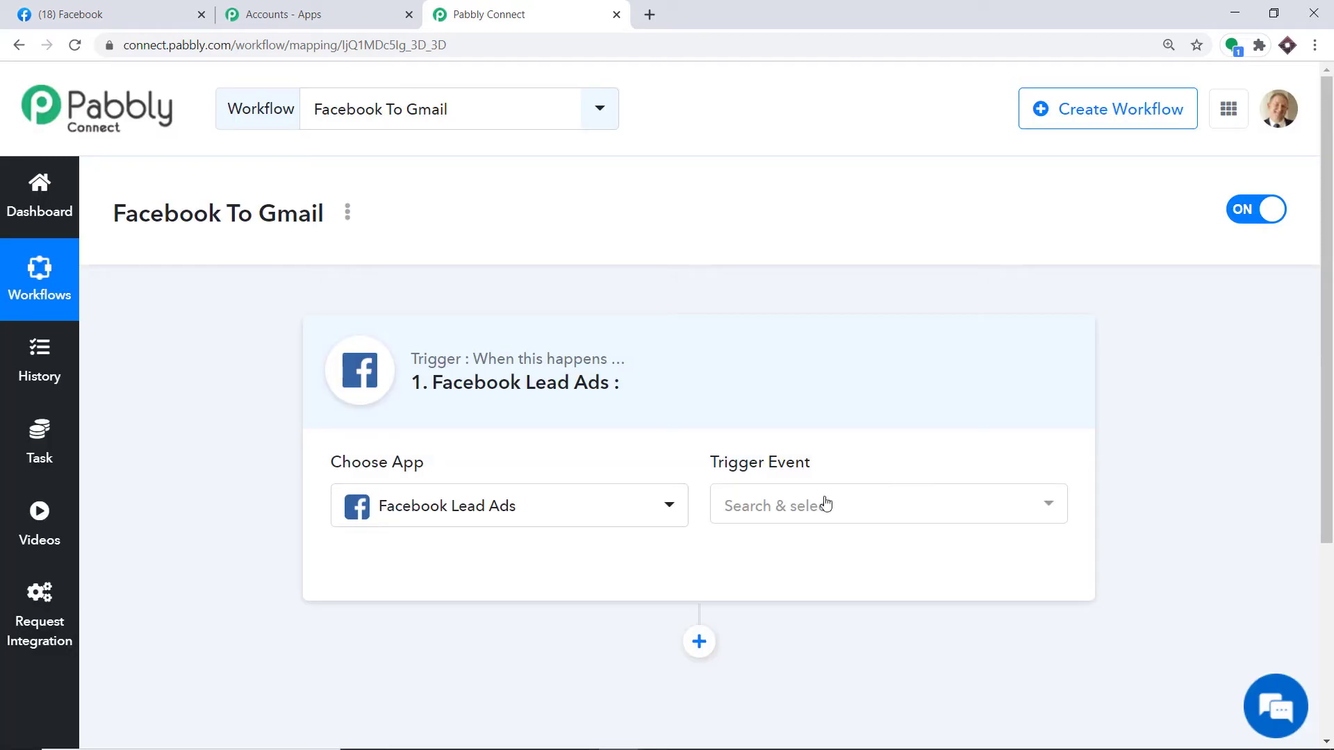
pyautogui.click(810, 506)
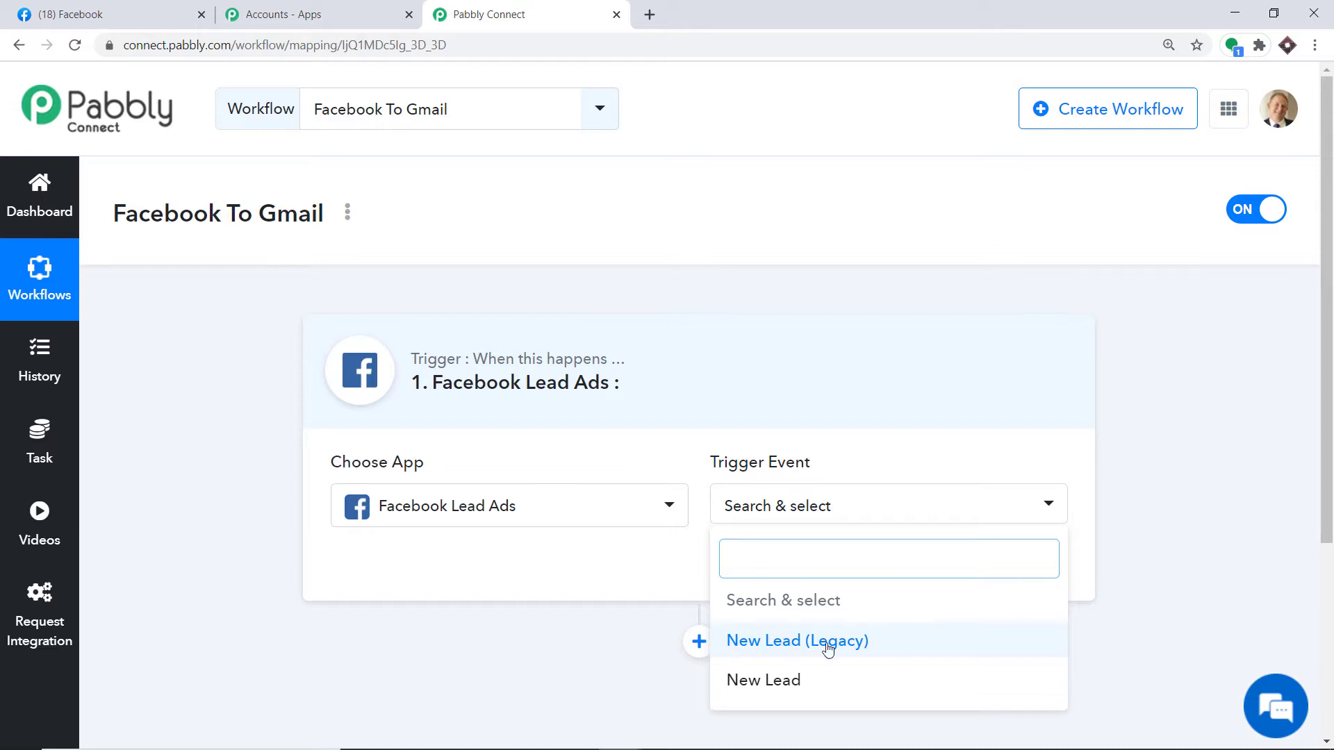
pyautogui.click(787, 684)
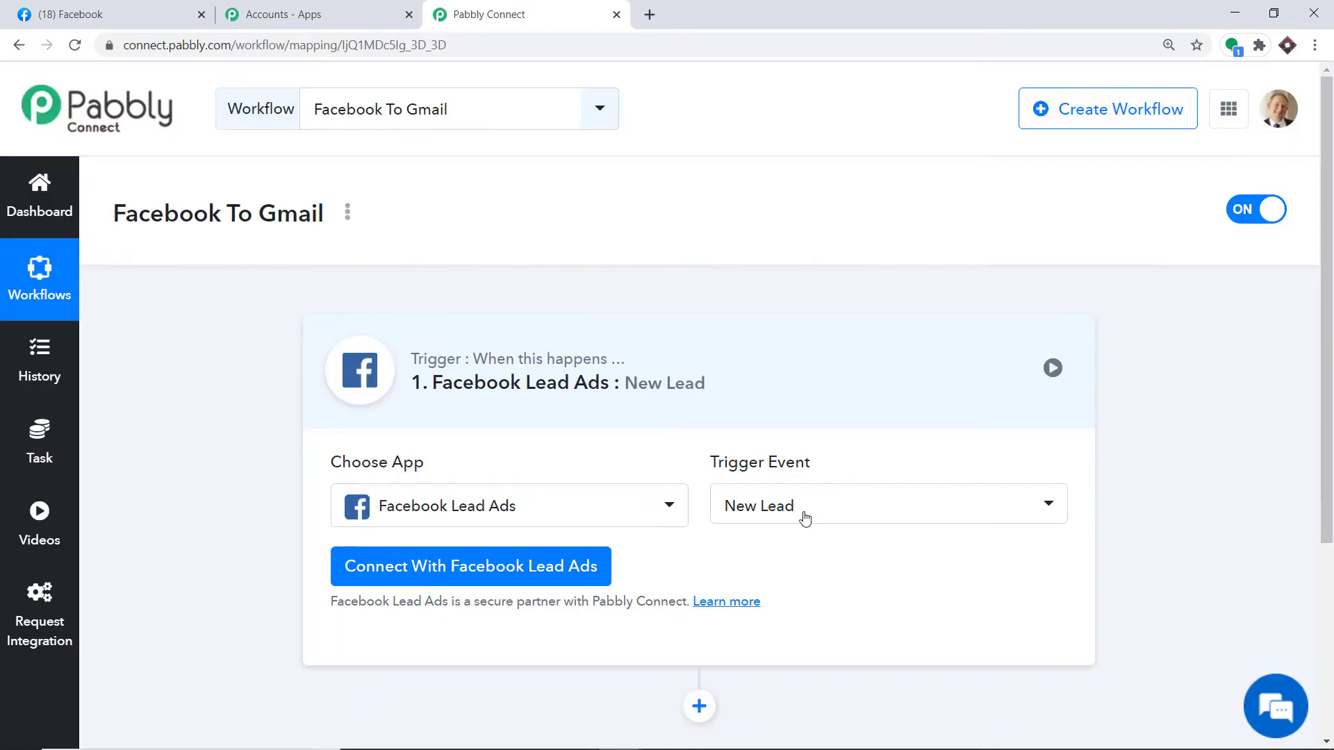
pyautogui.click(803, 517)
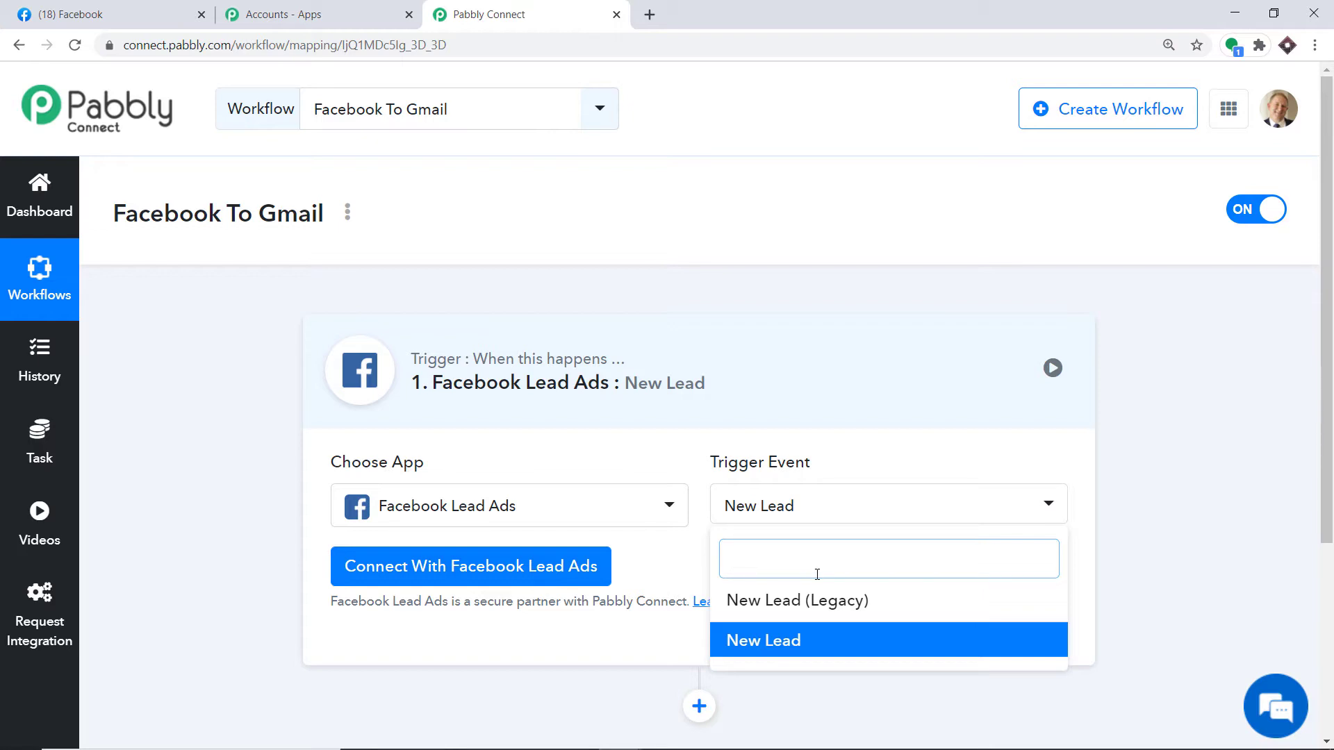
# Step: Connect and authorize the Facebook Lead Ads account, leaving the Technical Boy page selected
pyautogui.click(420, 571)
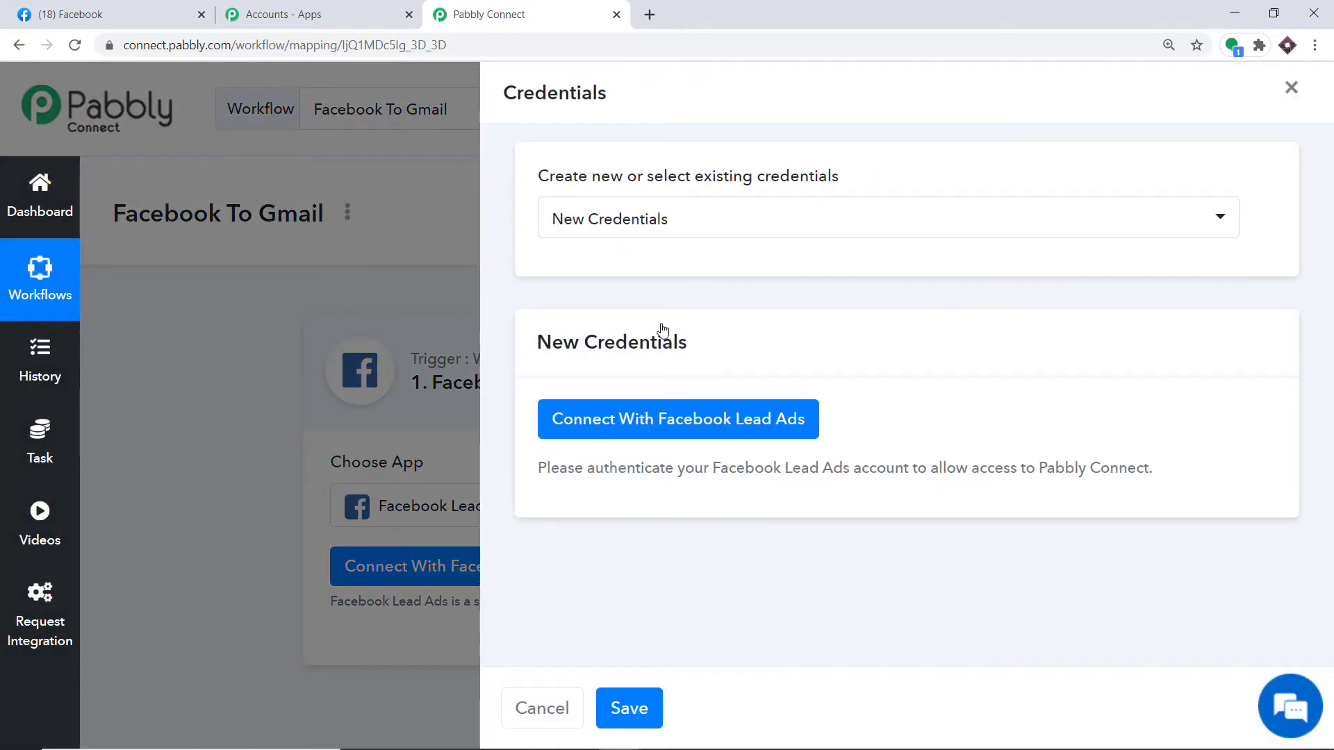
pyautogui.click(661, 432)
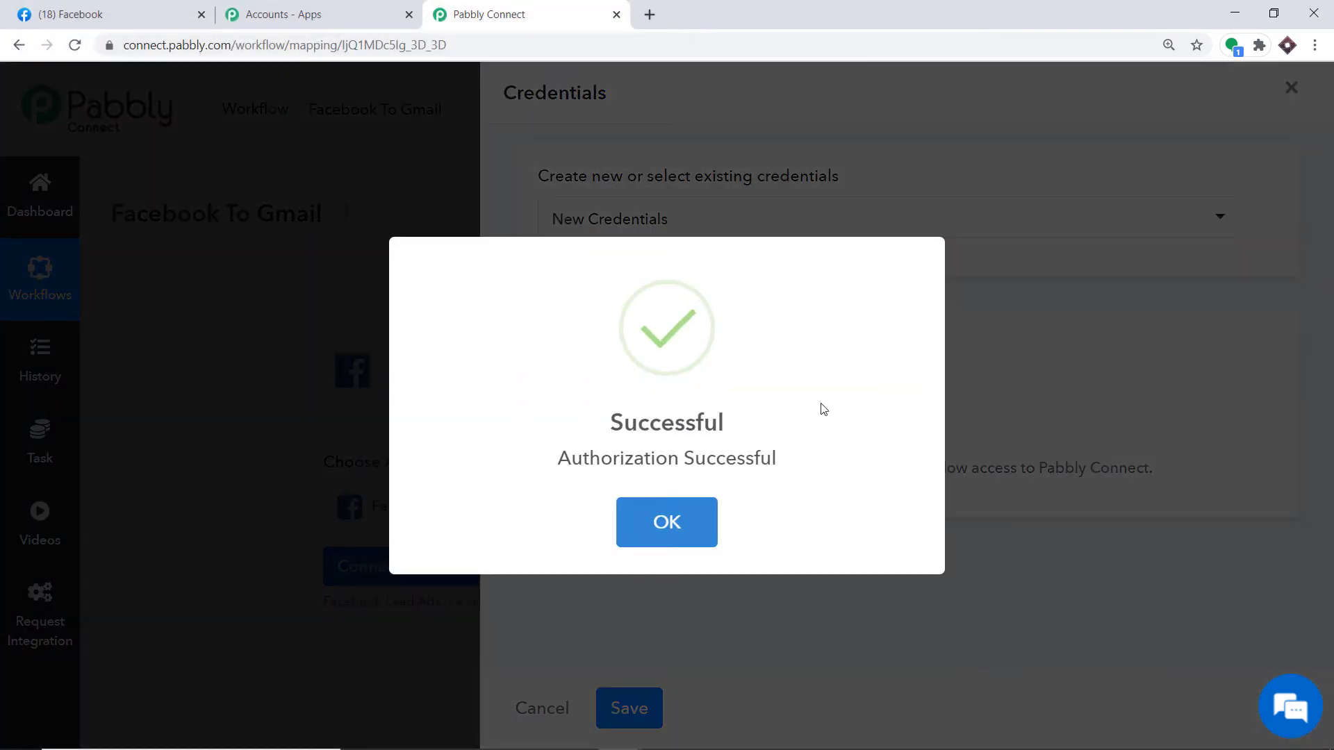
pyautogui.click(673, 527)
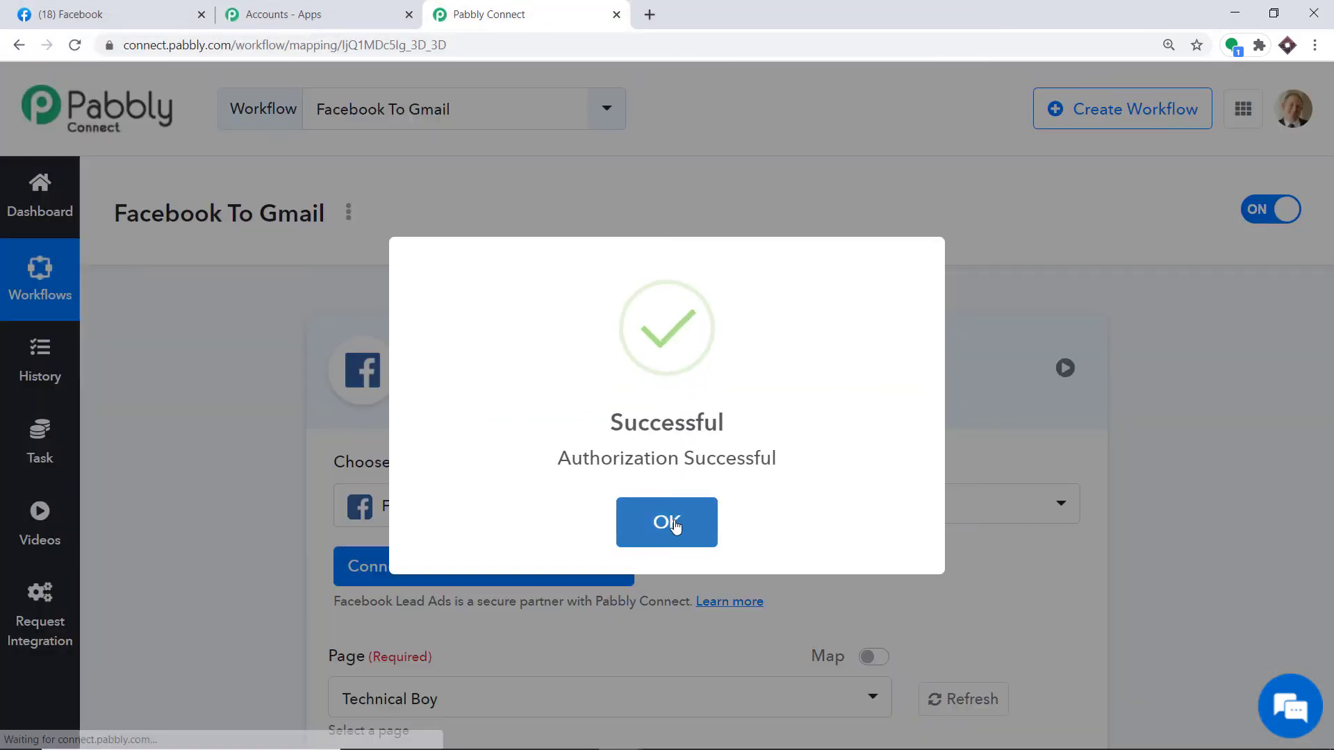
pyautogui.scroll(-5, 1222, 340)
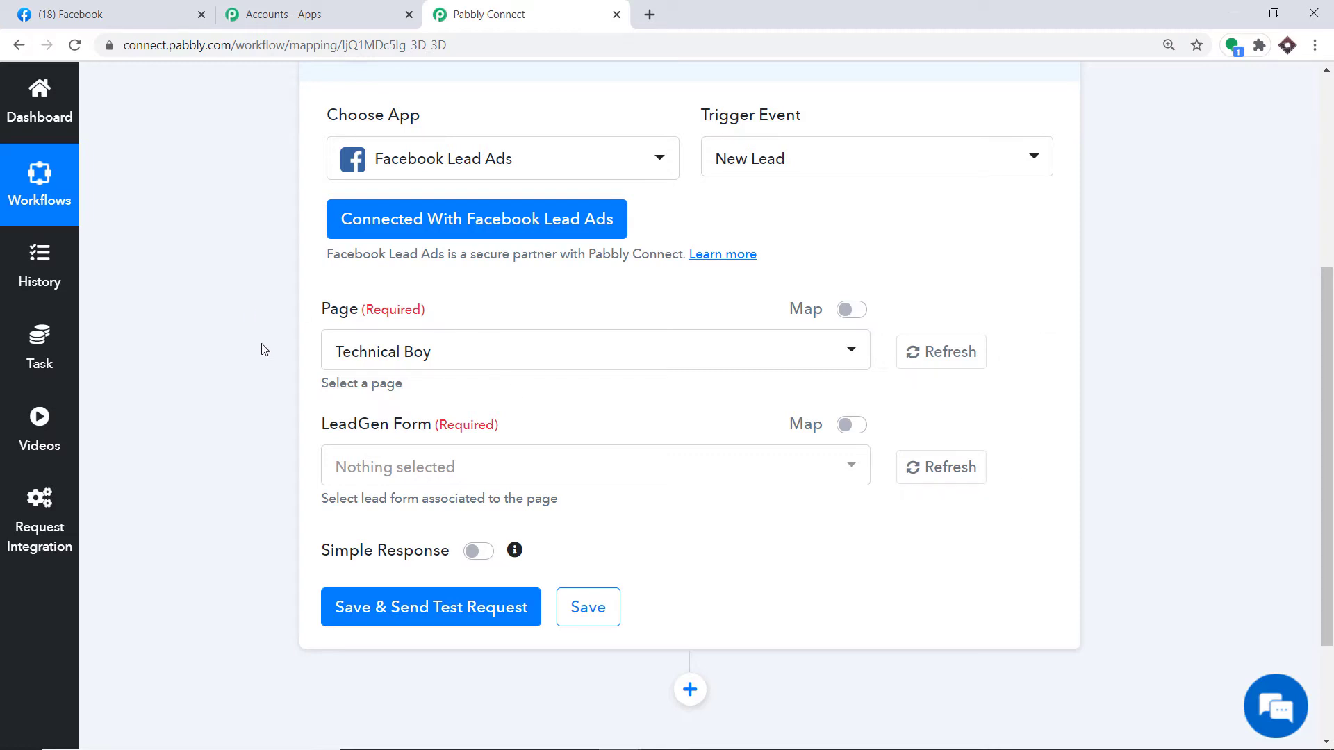
# Step: Compare Facebook's 11 managed Pages against the trigger's Page dropdown in Pabbly Connect
pyautogui.click(134, 11)
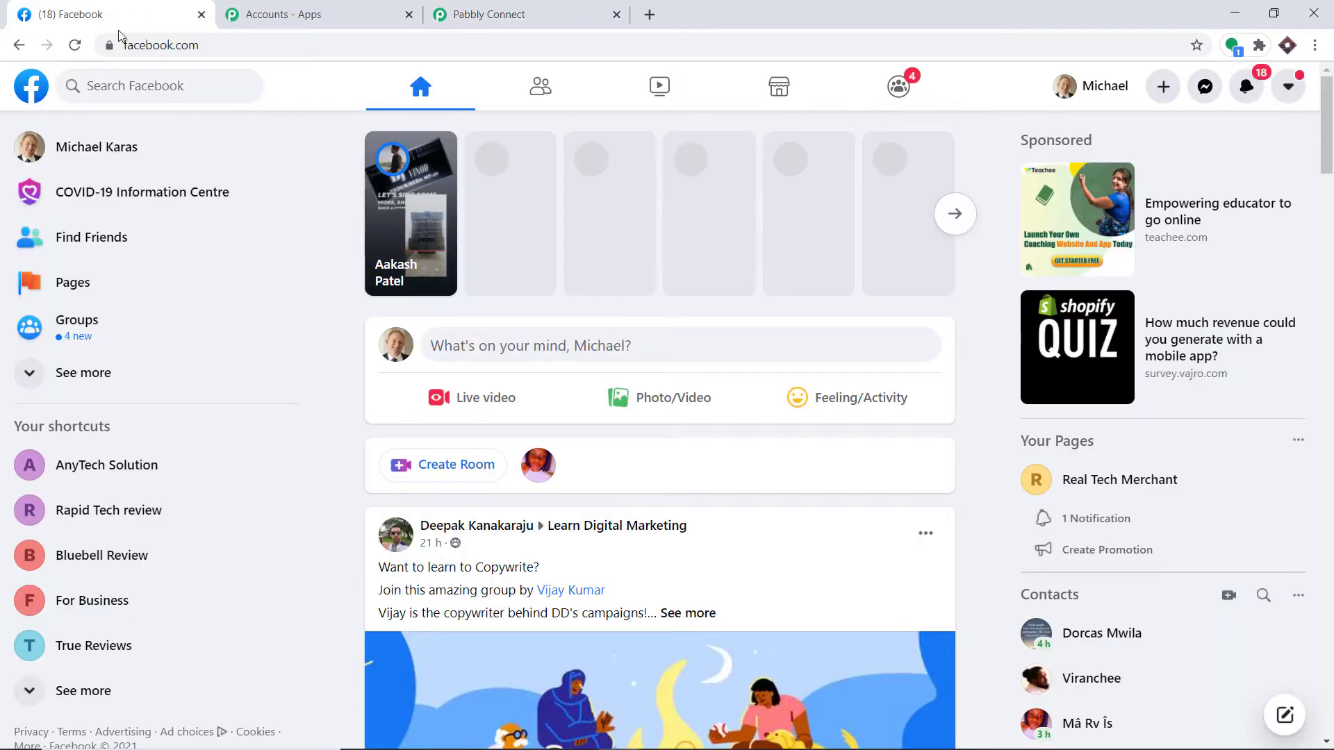
pyautogui.click(57, 298)
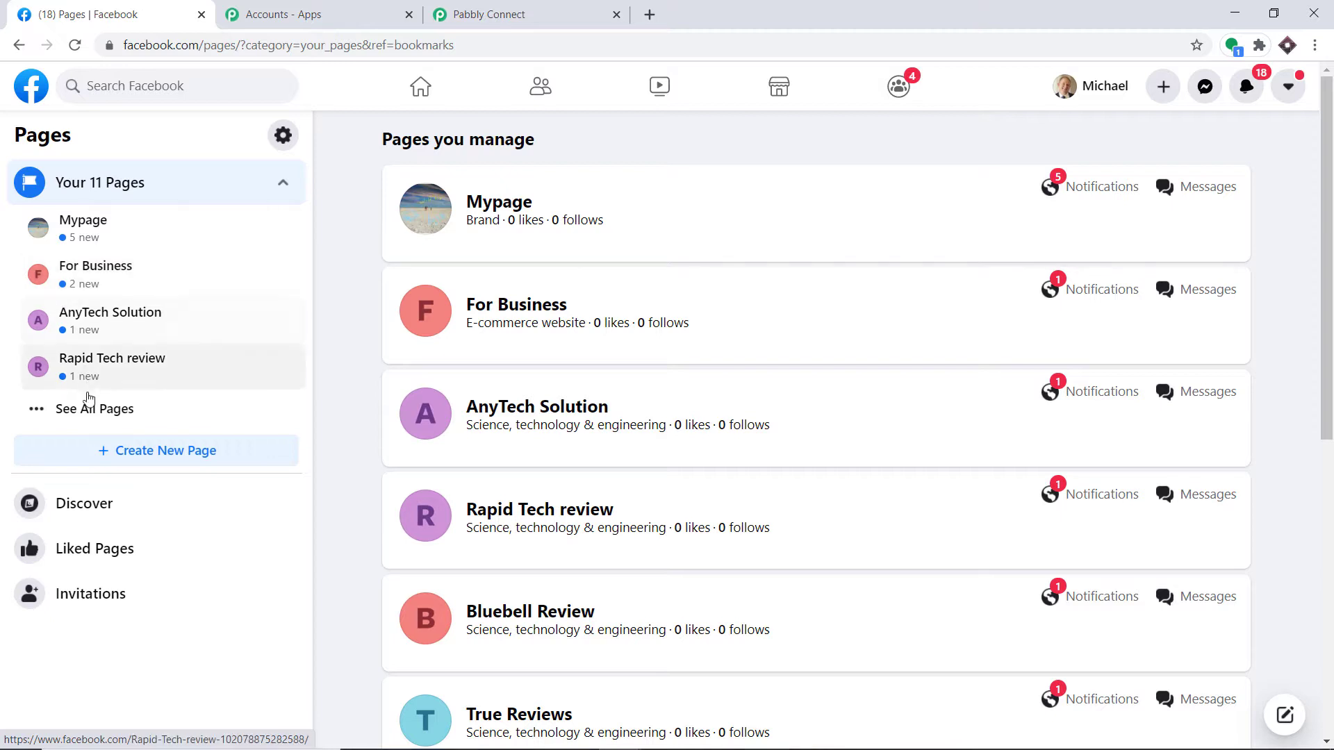
pyautogui.click(88, 410)
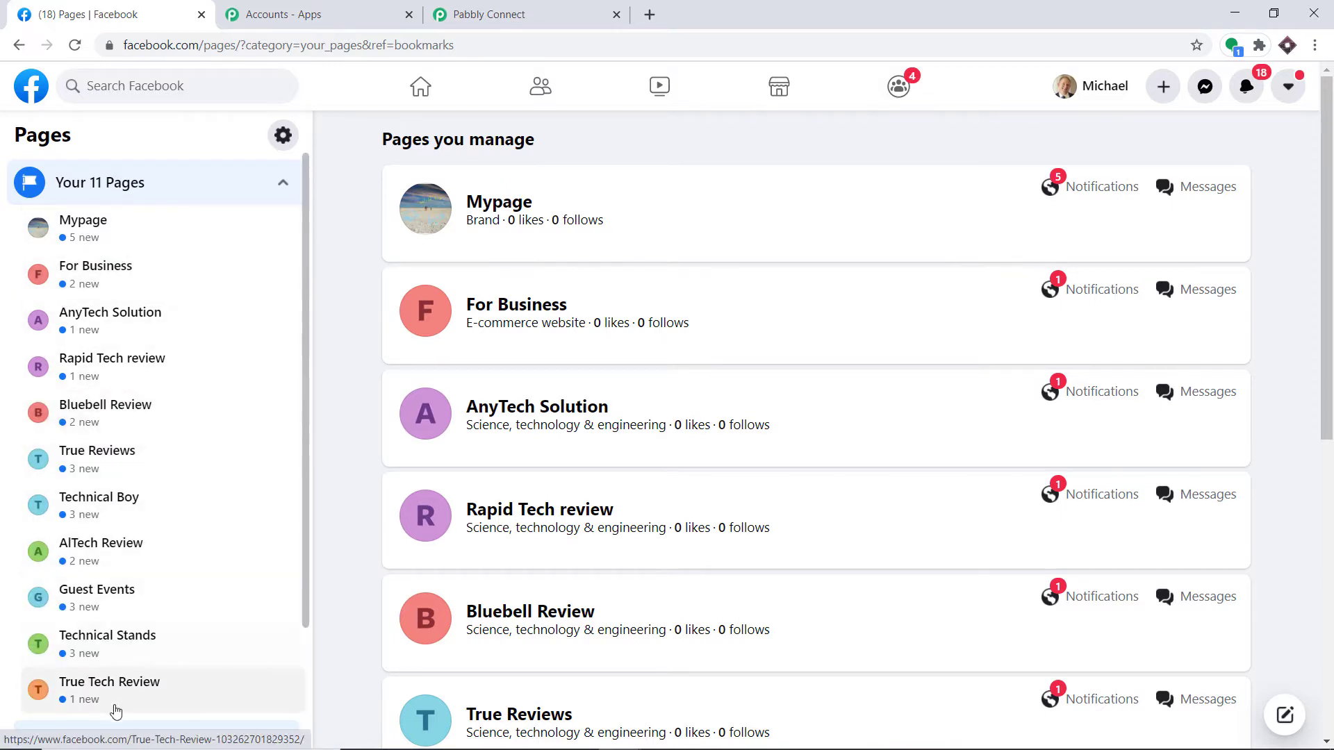
pyautogui.click(489, 14)
pyautogui.click(425, 350)
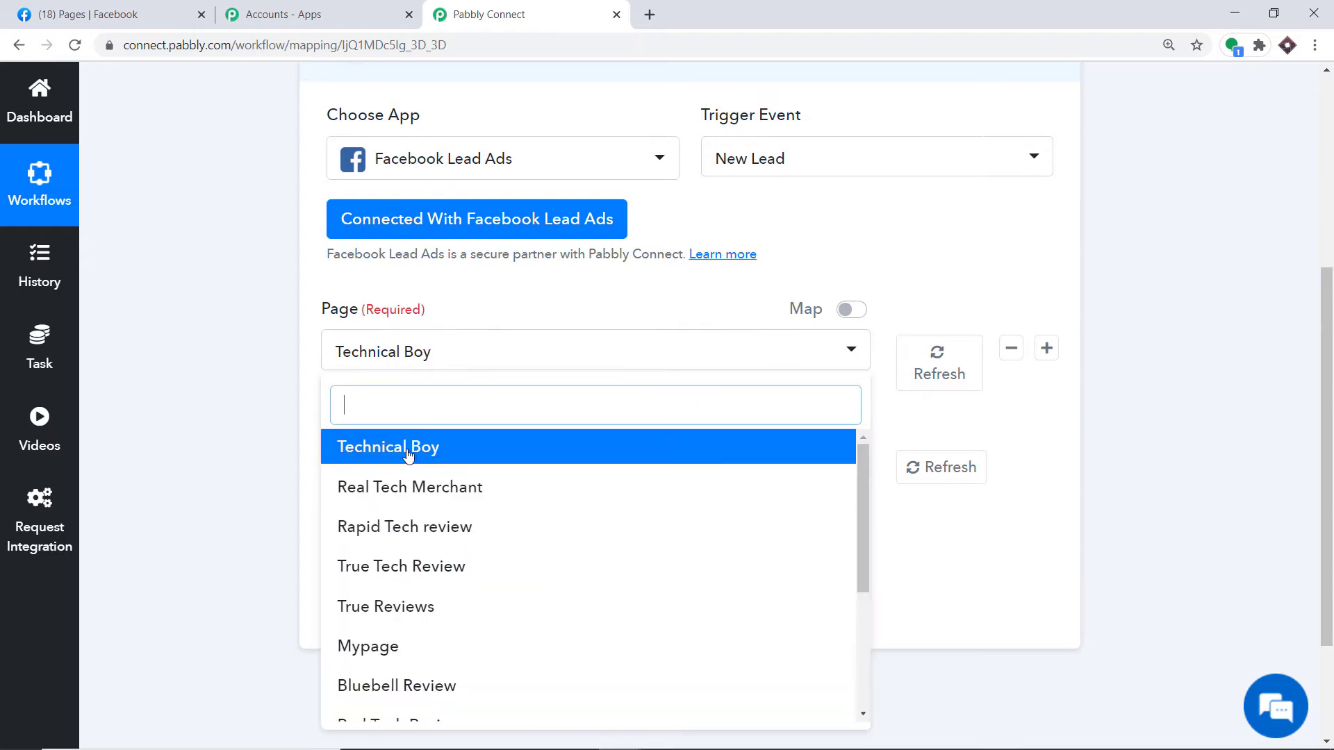
pyautogui.scroll(-4, 411, 642)
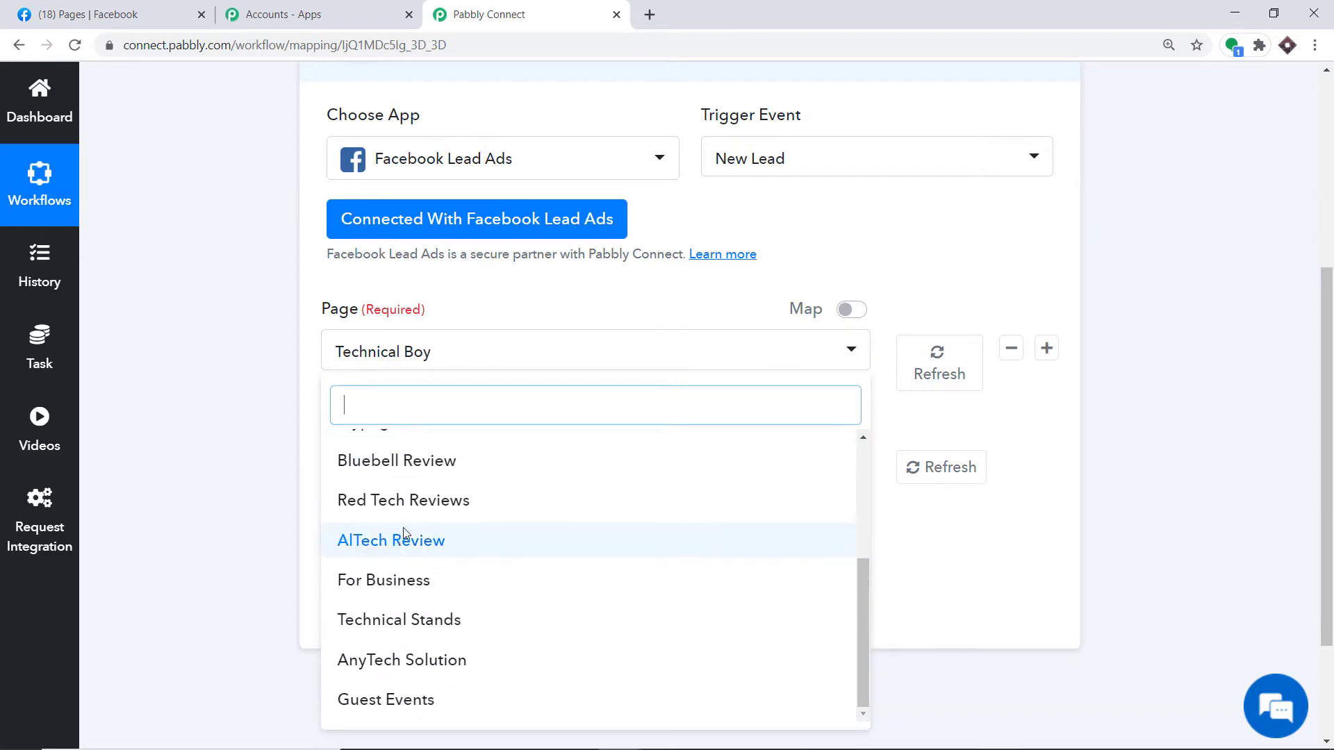
pyautogui.scroll(4, 402, 514)
pyautogui.scroll(4, 402, 487)
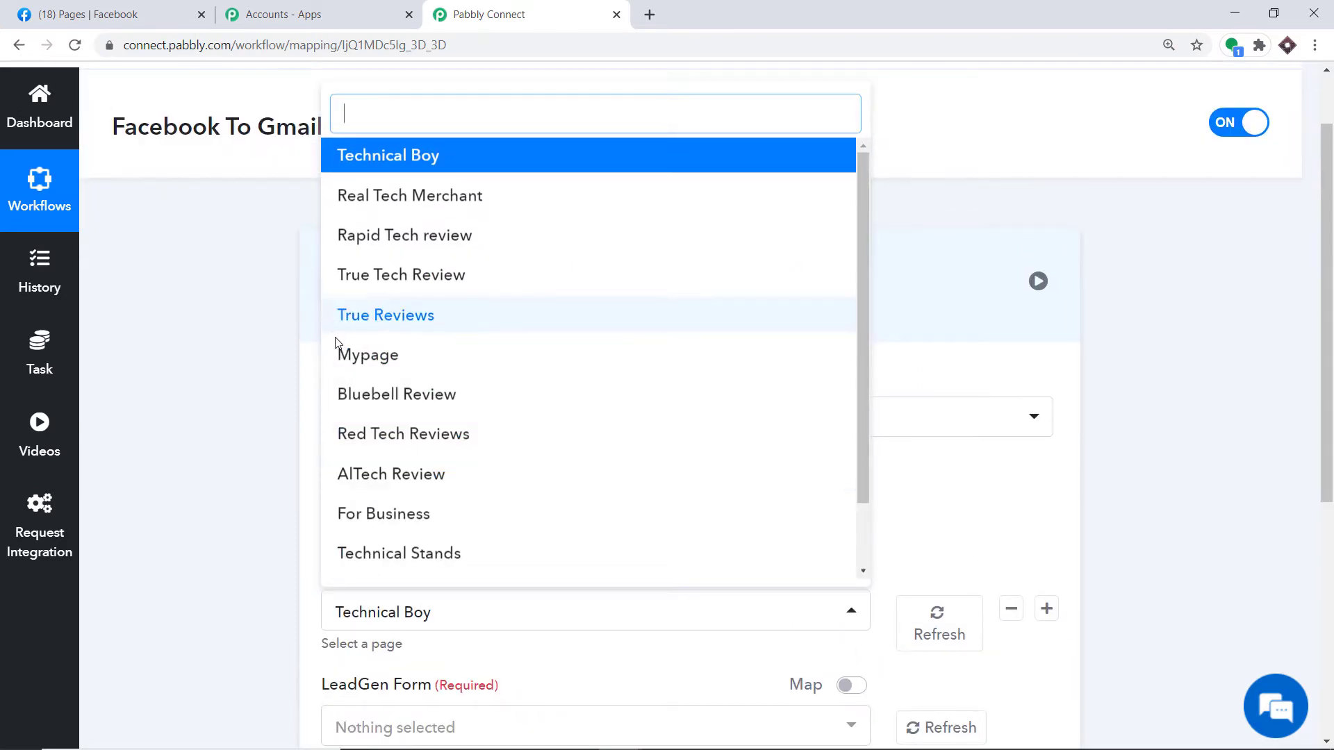
# Step: Go back to the Facebook Pages list and start creating a new Page
pyautogui.click(132, 14)
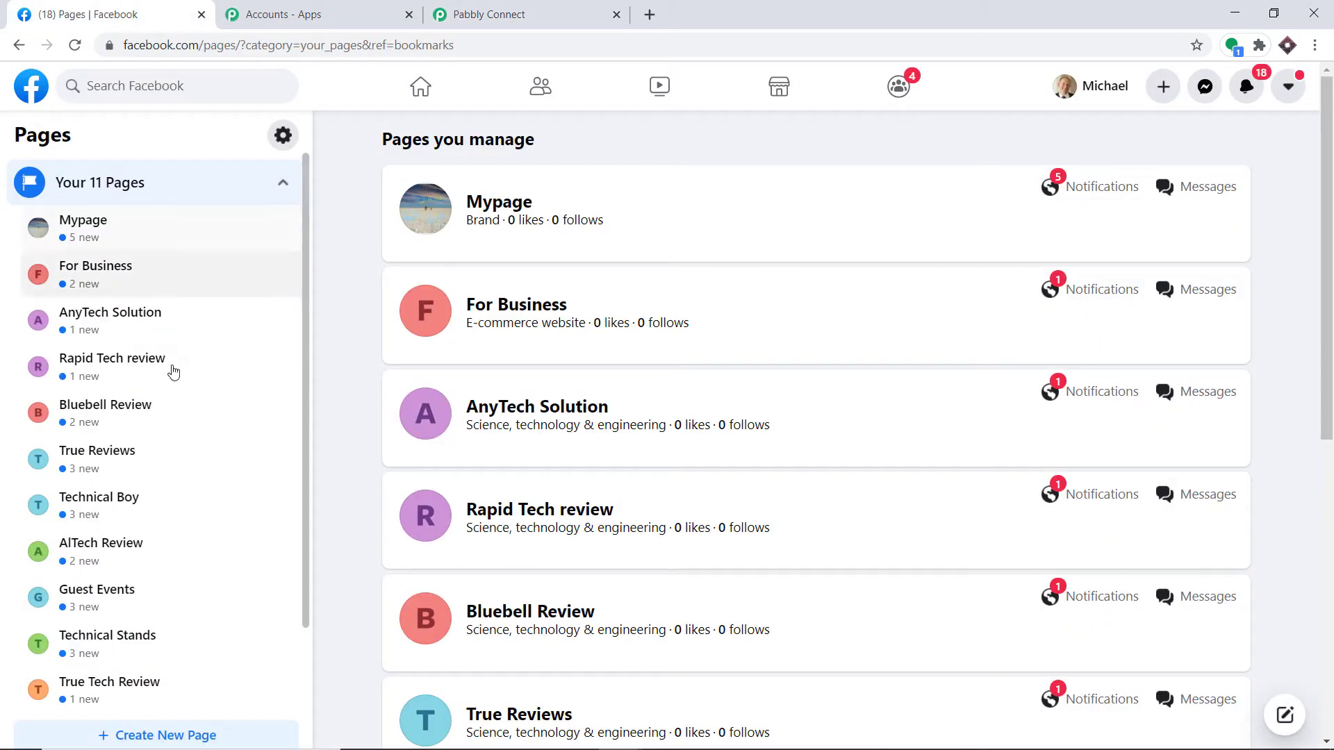
pyautogui.click(554, 8)
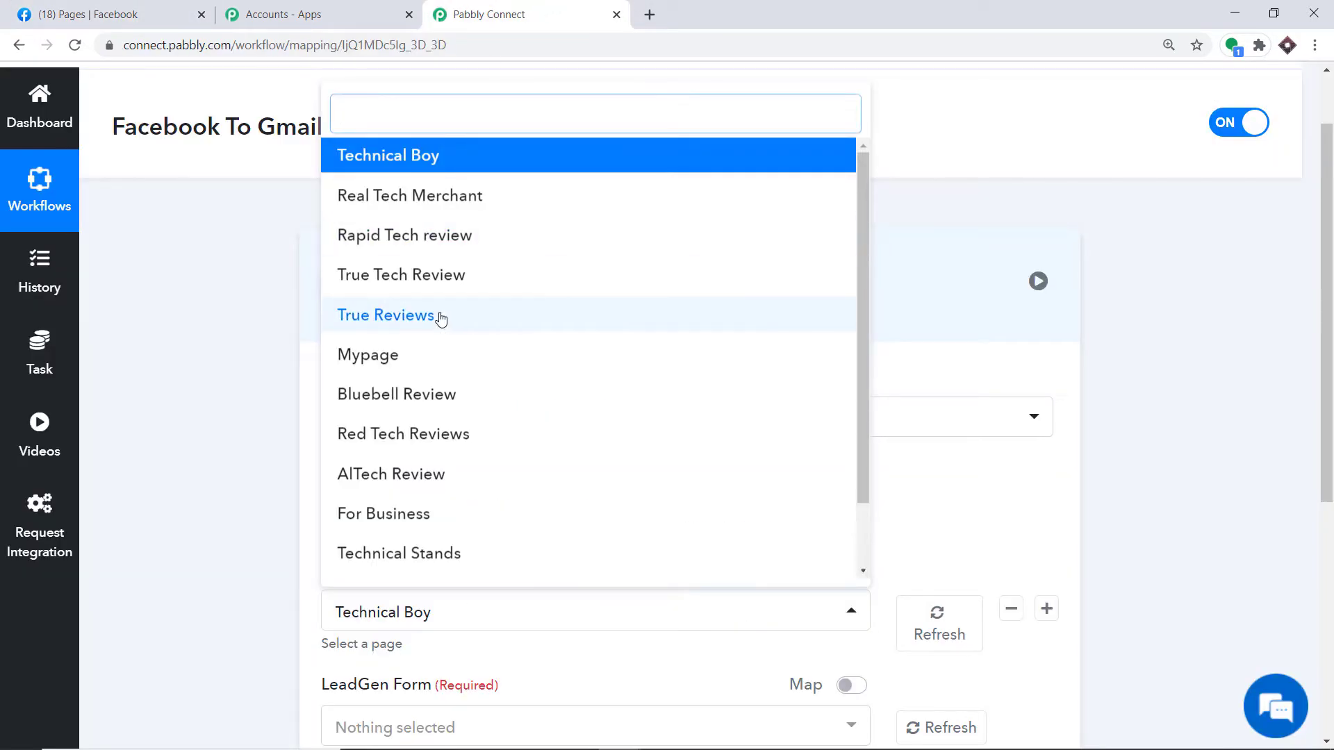
pyautogui.click(83, 11)
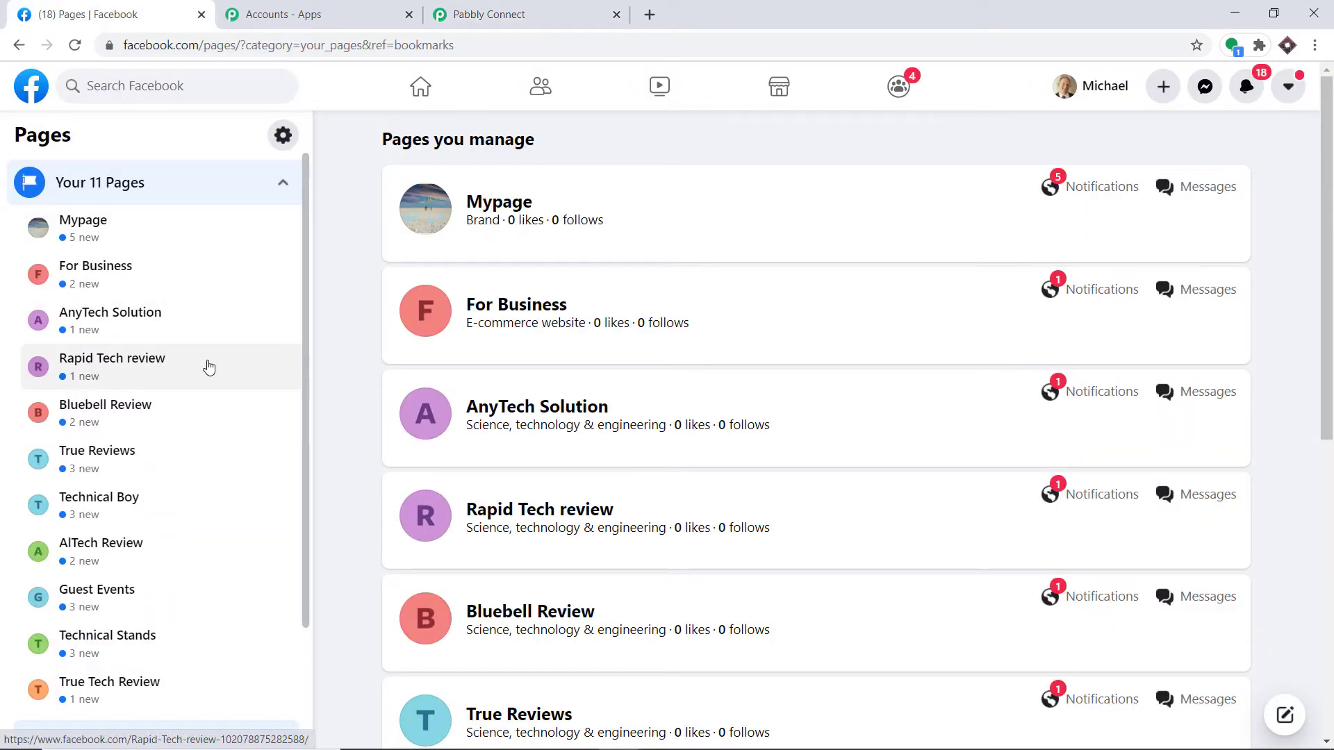
pyautogui.scroll(-2, 193, 369)
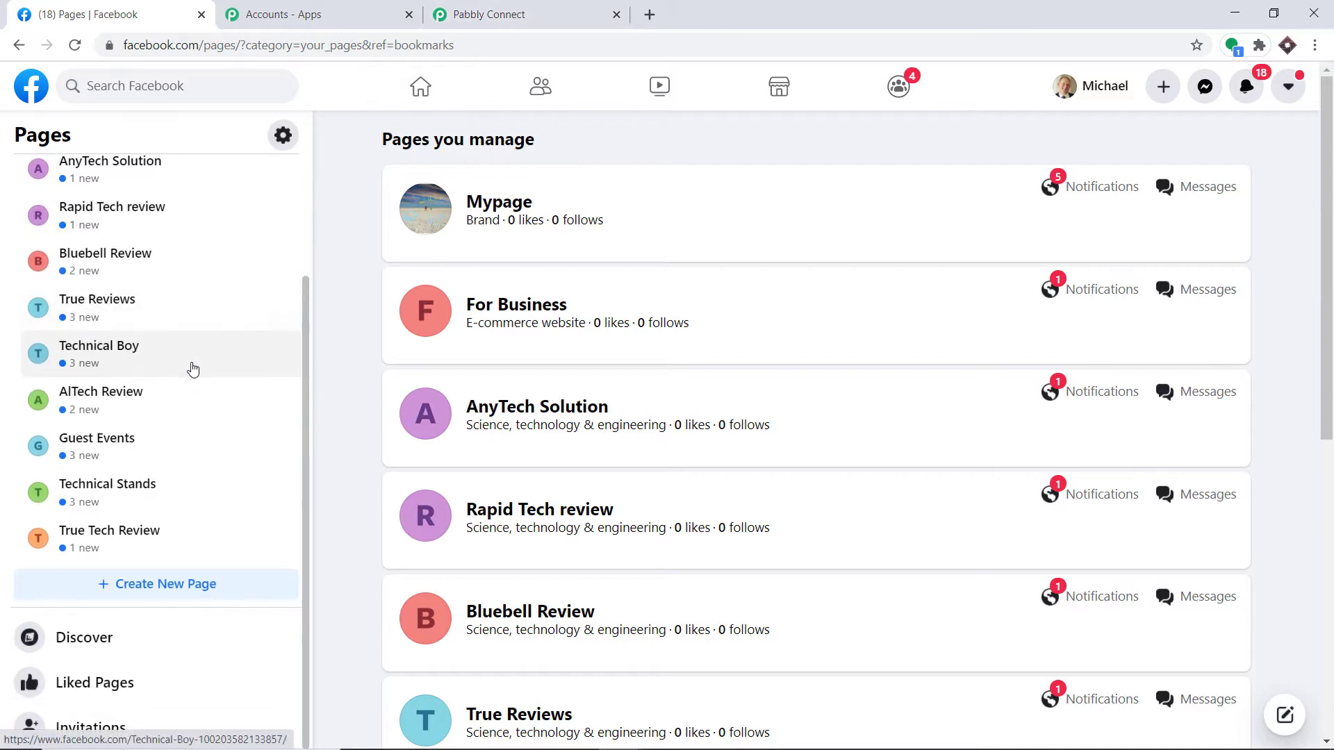
pyautogui.click(182, 590)
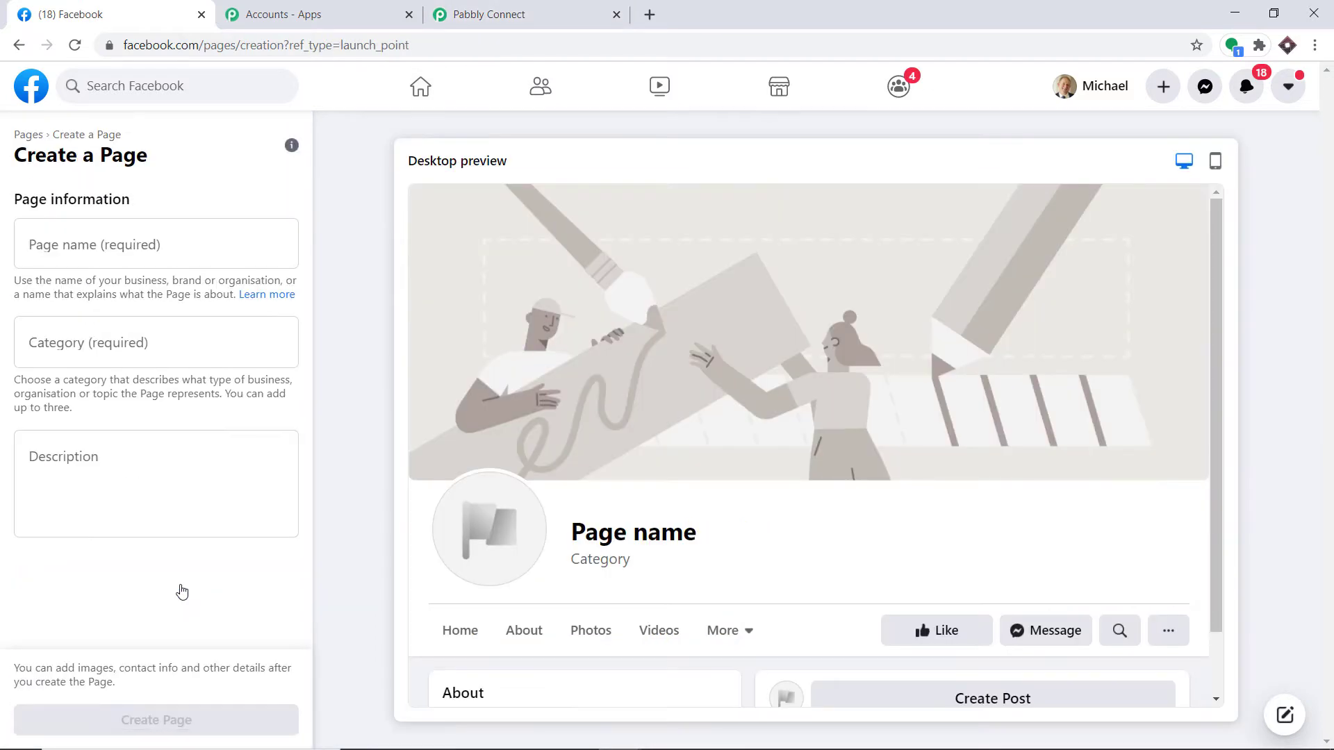
# Step: Create the Facebook Page 'Alchemy Tech Review' in the Science, technology & engineering category
pyautogui.click(127, 235)
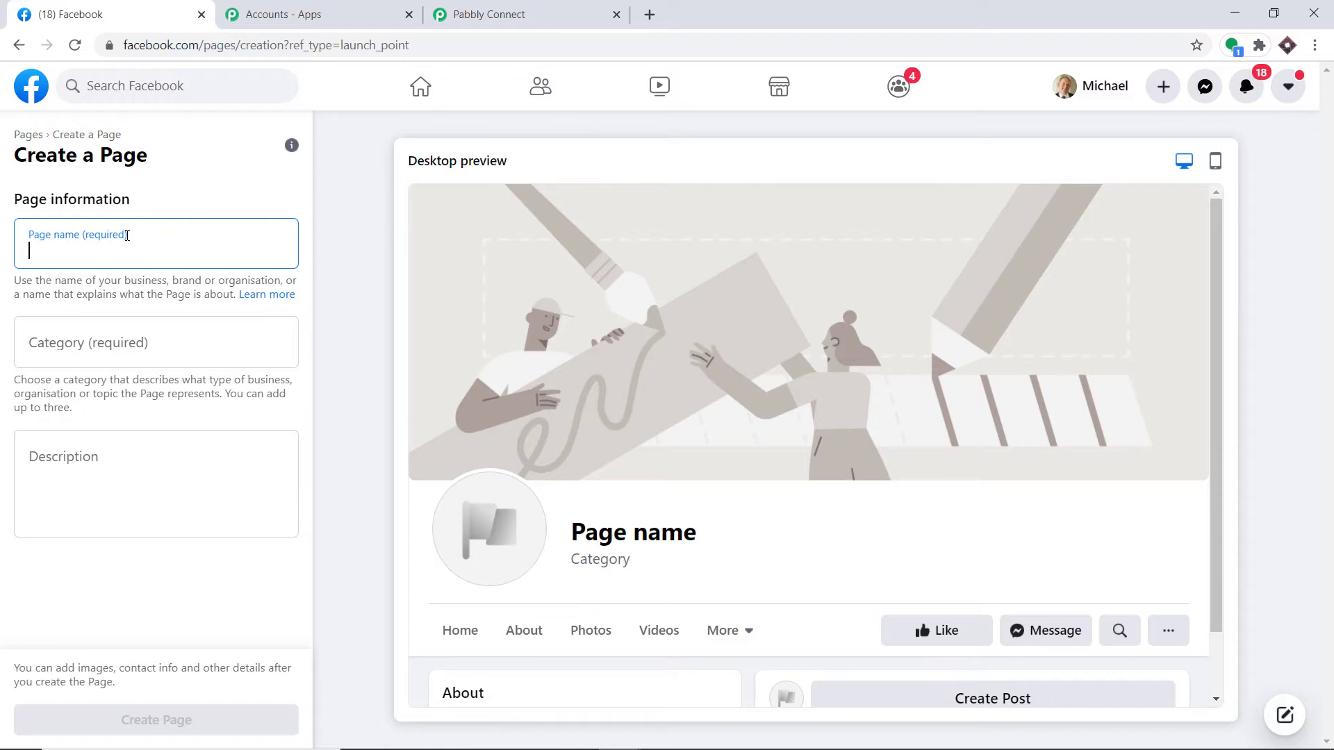
pyautogui.write('Alch')
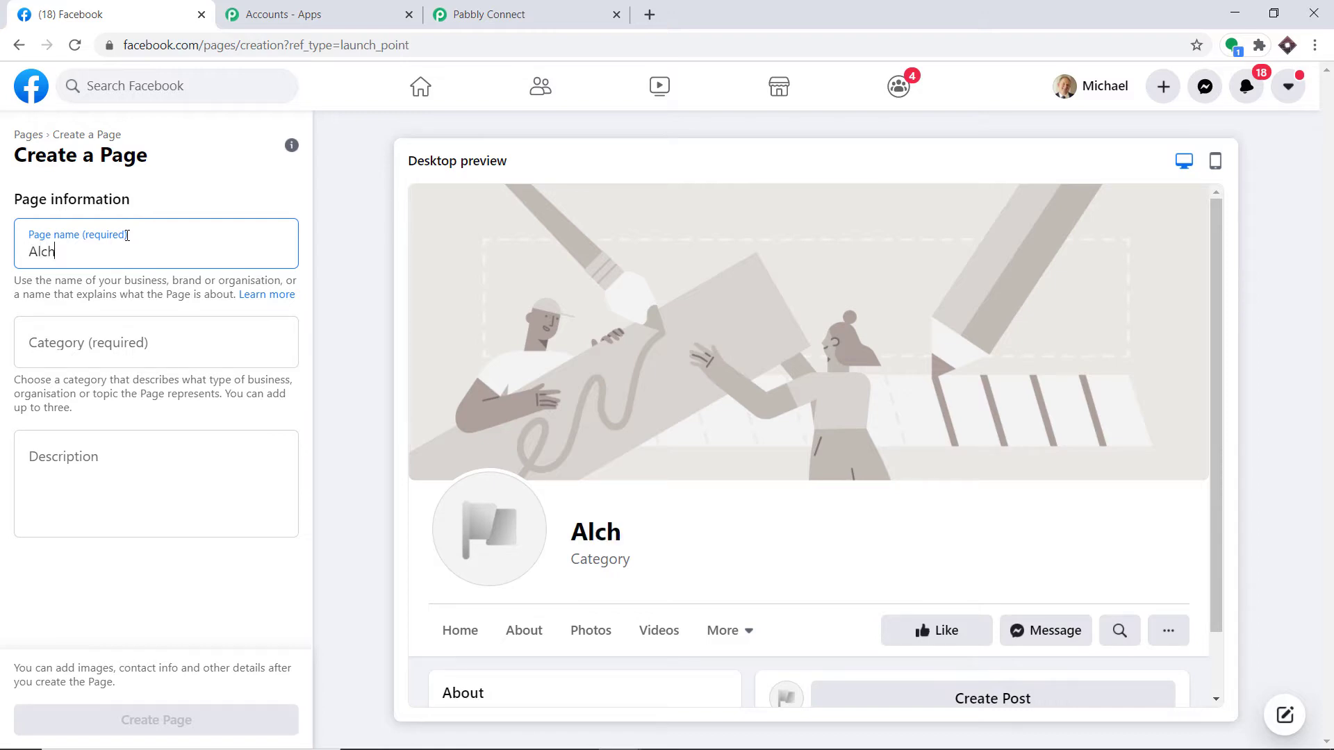
pyautogui.write('emy Tech Review')
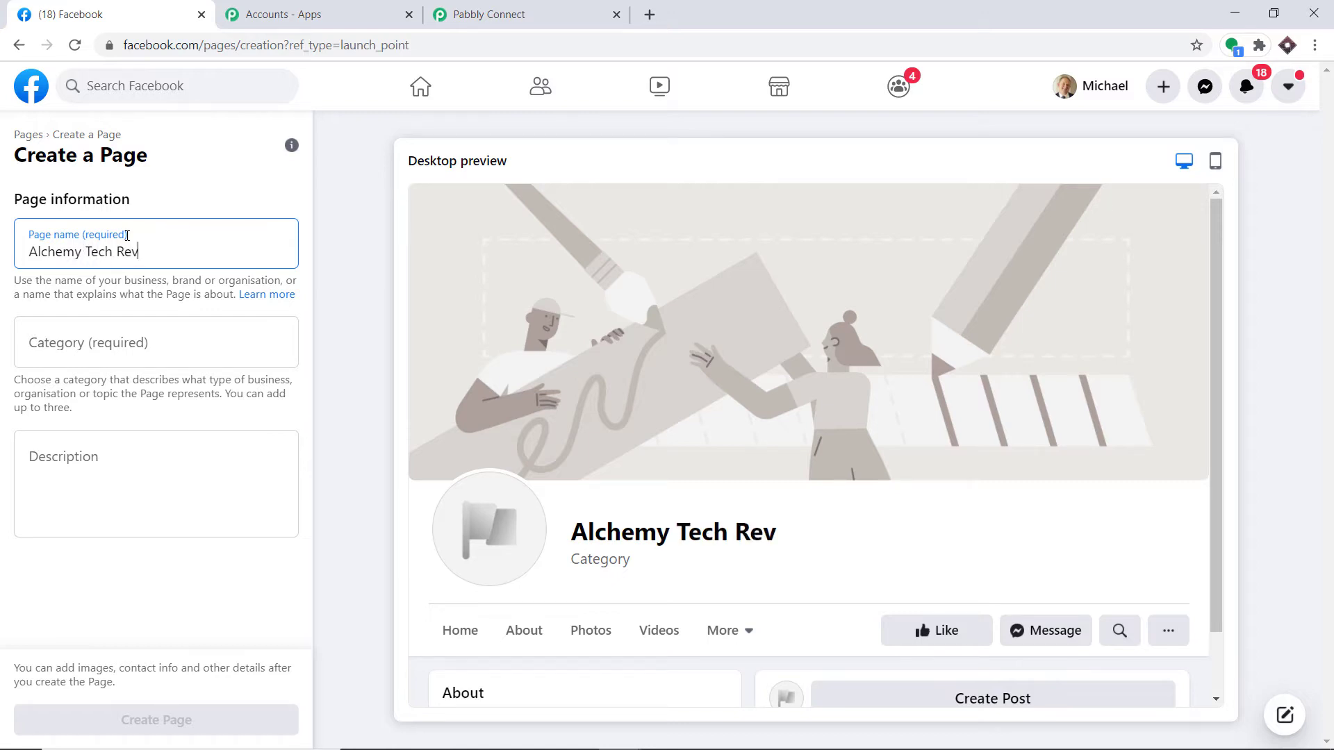
pyautogui.click(93, 328)
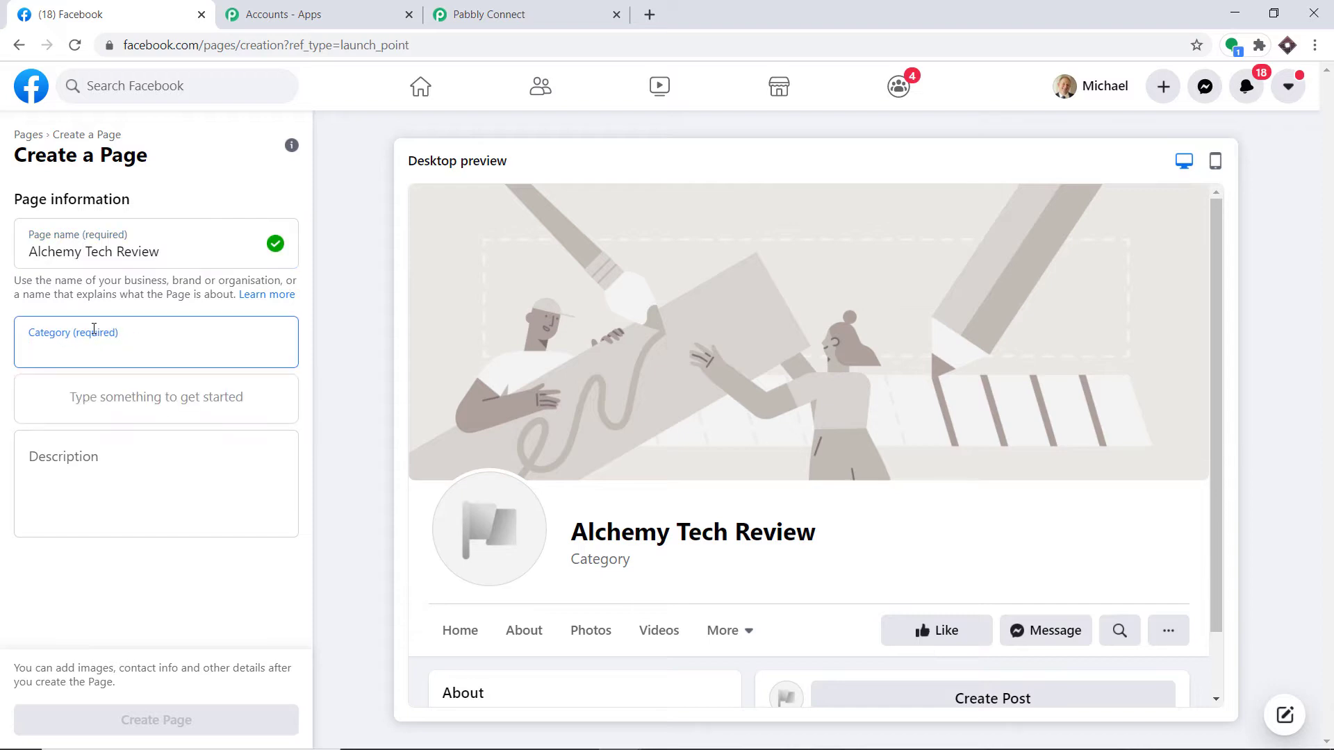
pyautogui.write('science')
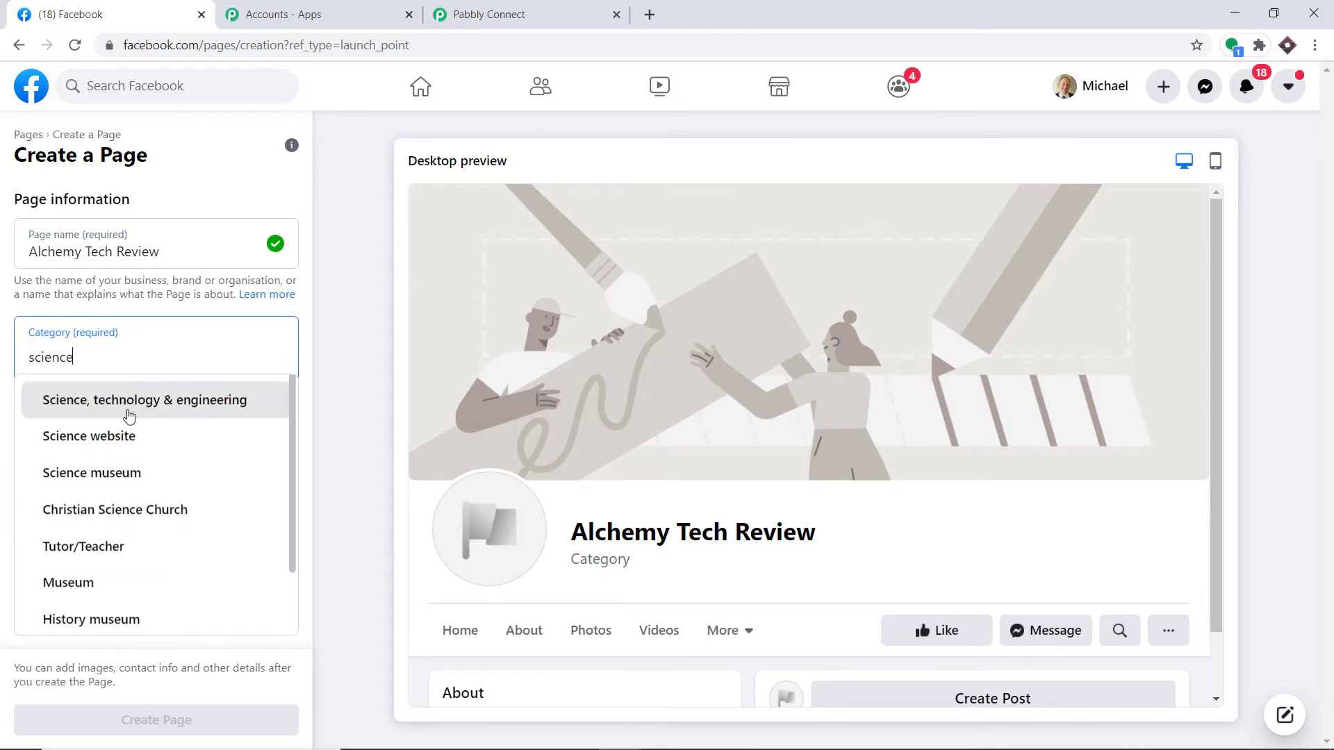
pyautogui.click(125, 400)
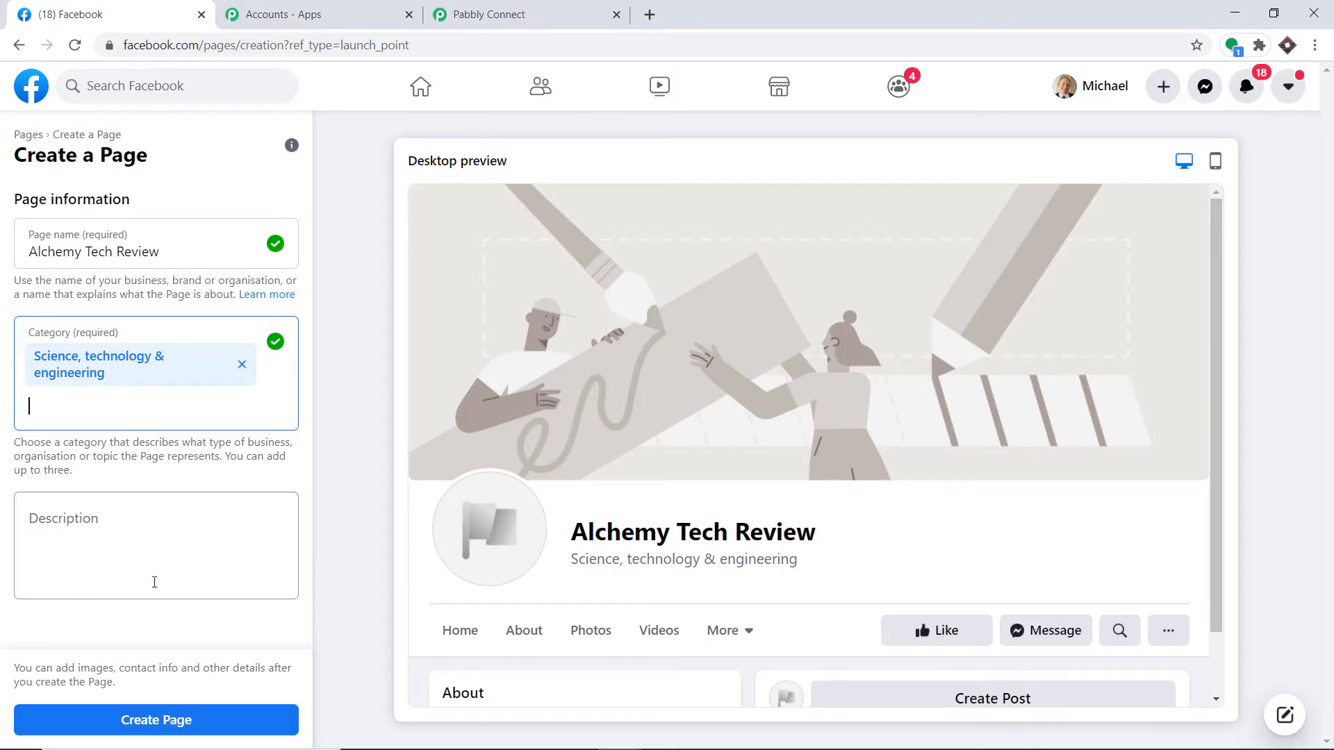
pyautogui.click(158, 720)
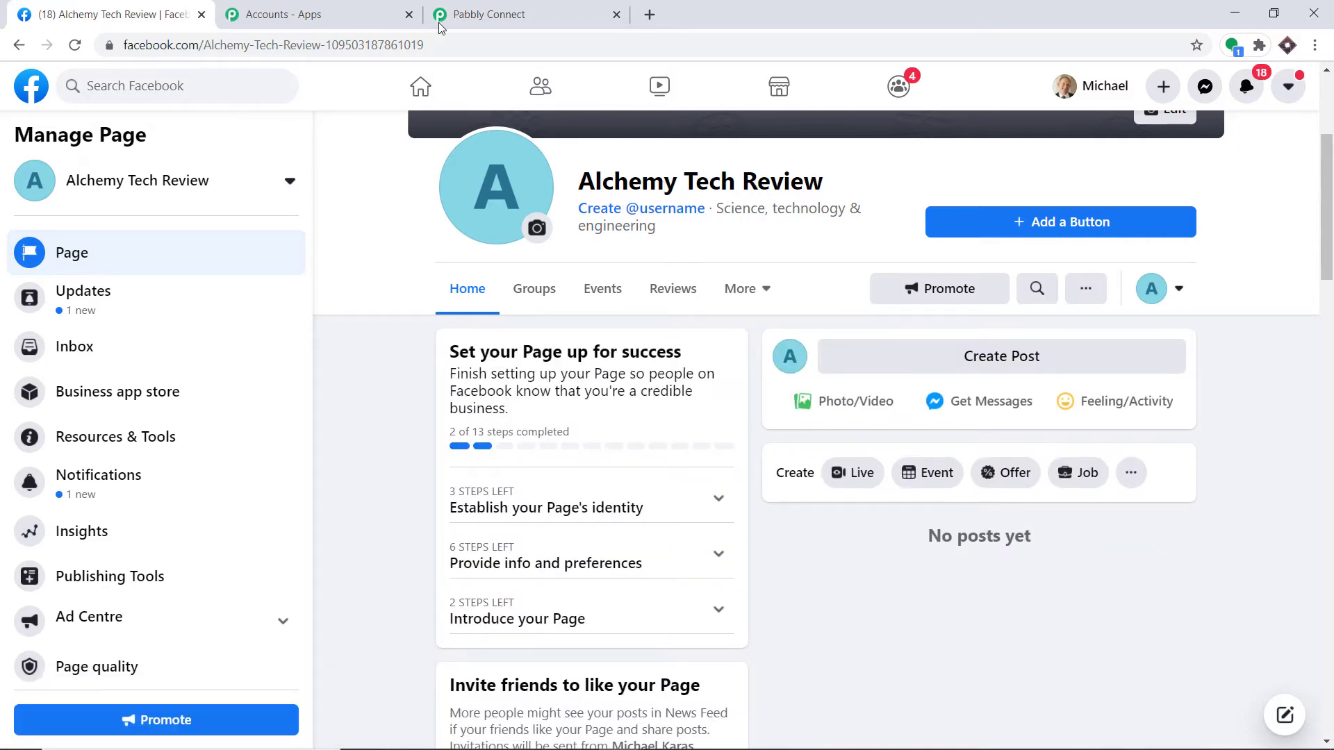
# Step: Refresh the trigger's Page list and select Alchemy Tech Review as the Page
pyautogui.click(478, 6)
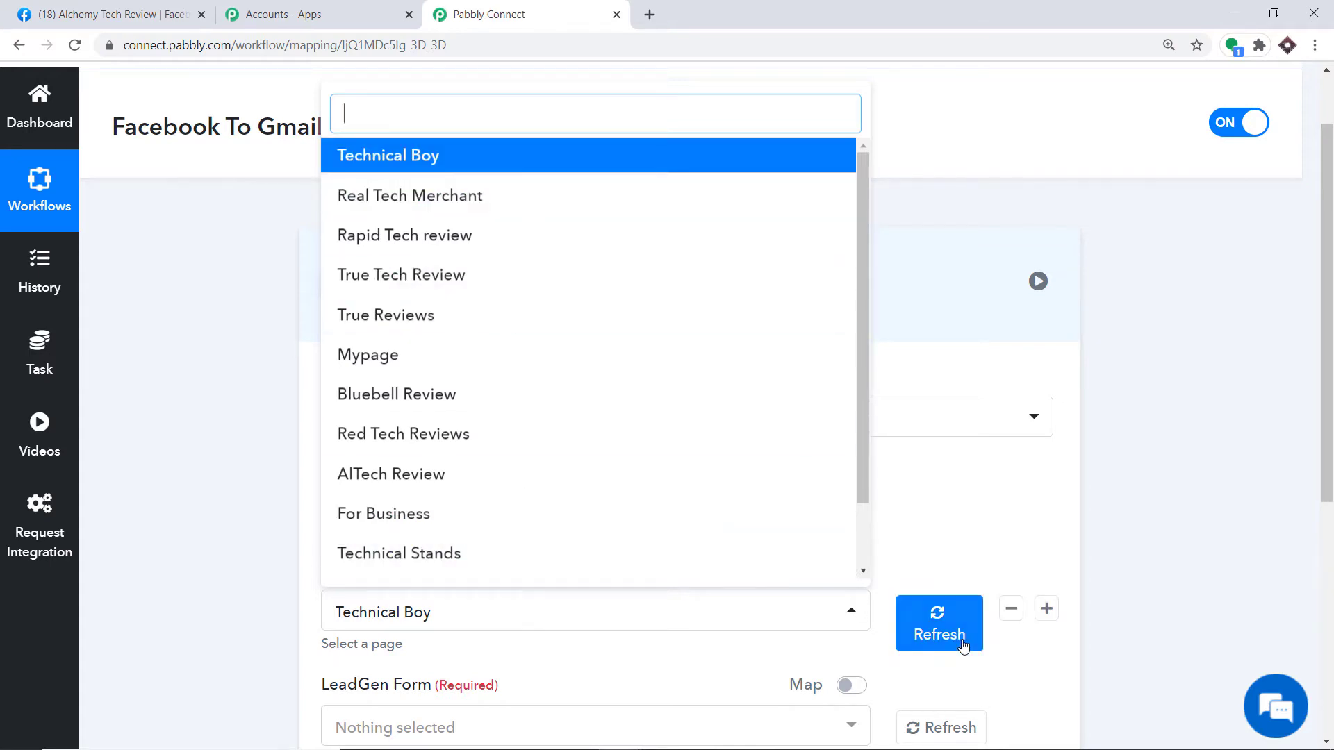
pyautogui.click(952, 630)
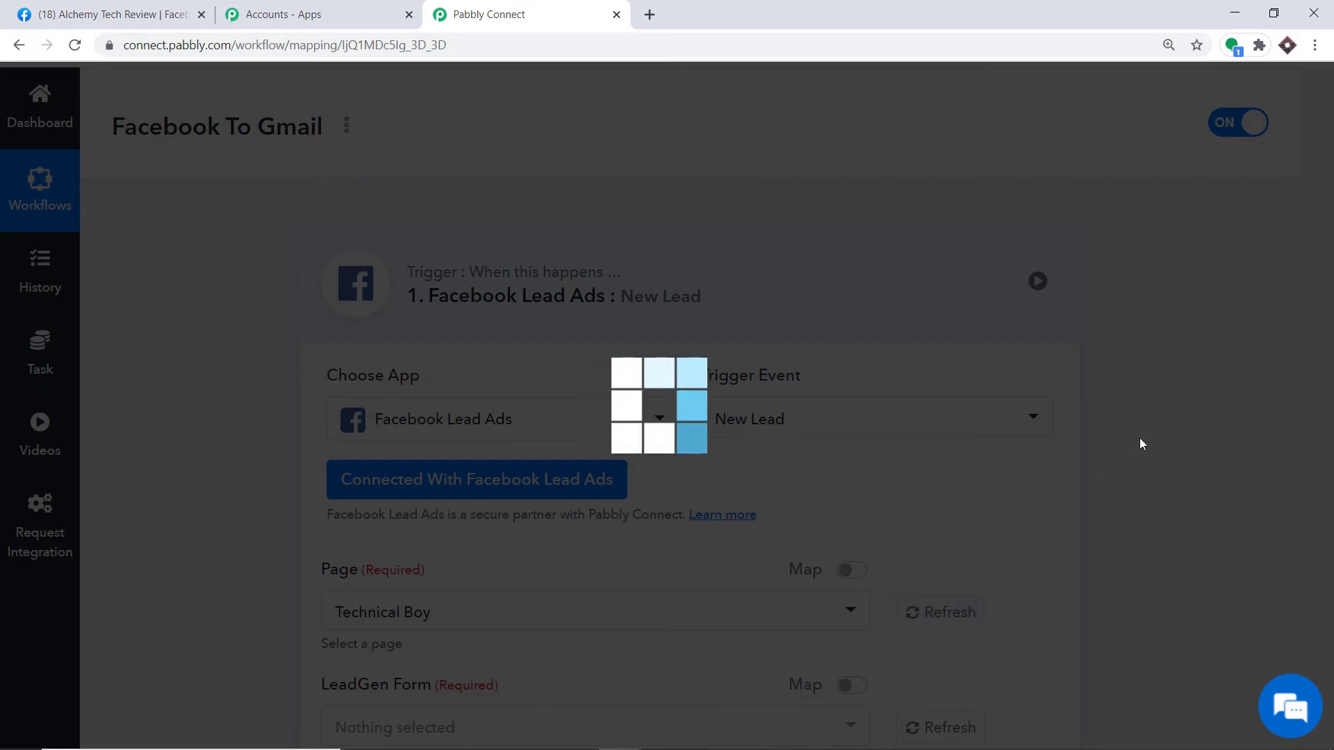
pyautogui.scroll(-5, 1084, 457)
pyautogui.scroll(-1, 1021, 420)
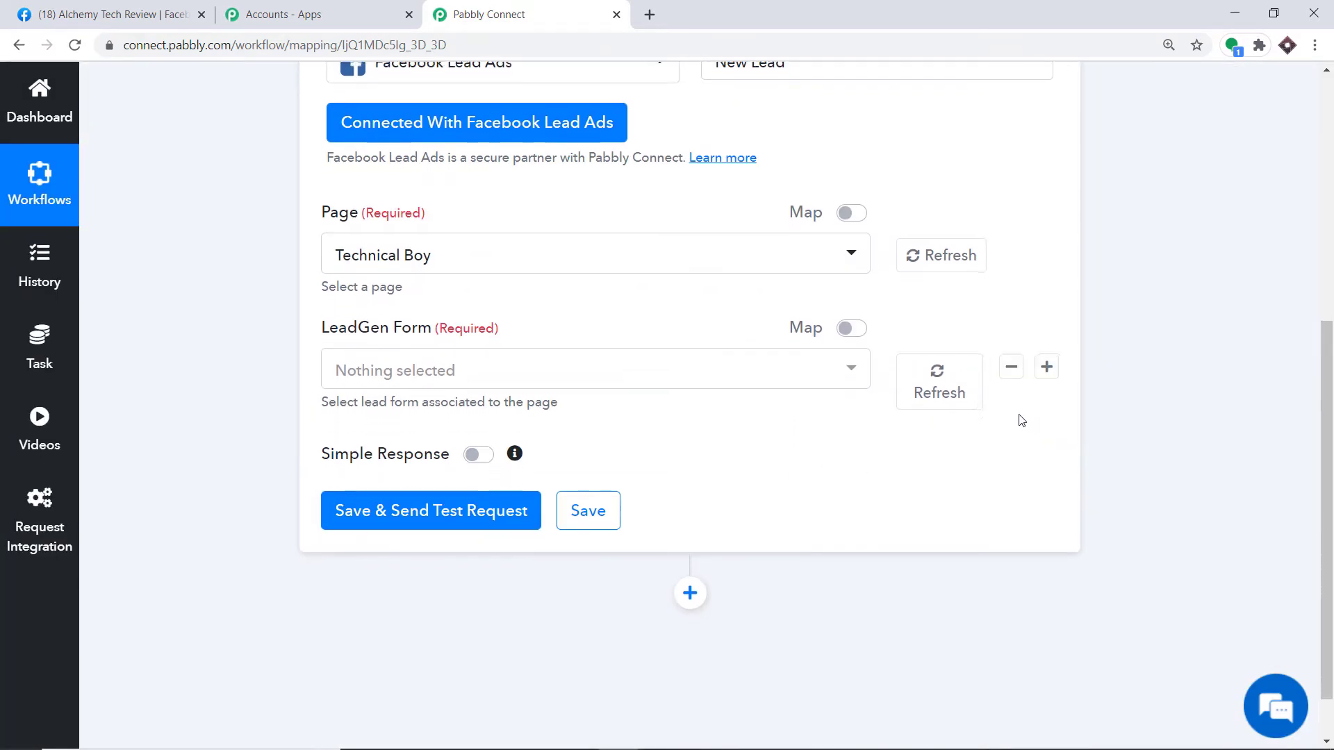
pyautogui.click(506, 194)
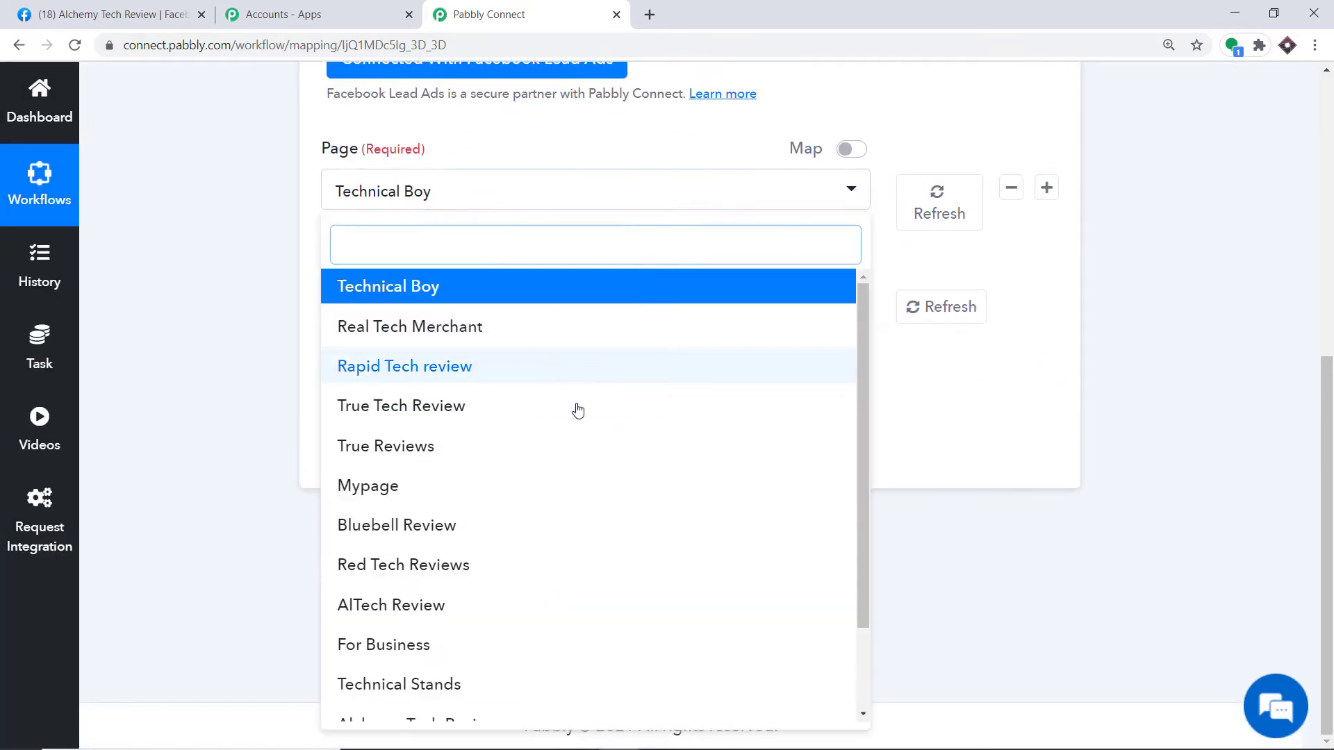
pyautogui.scroll(-2, 575, 414)
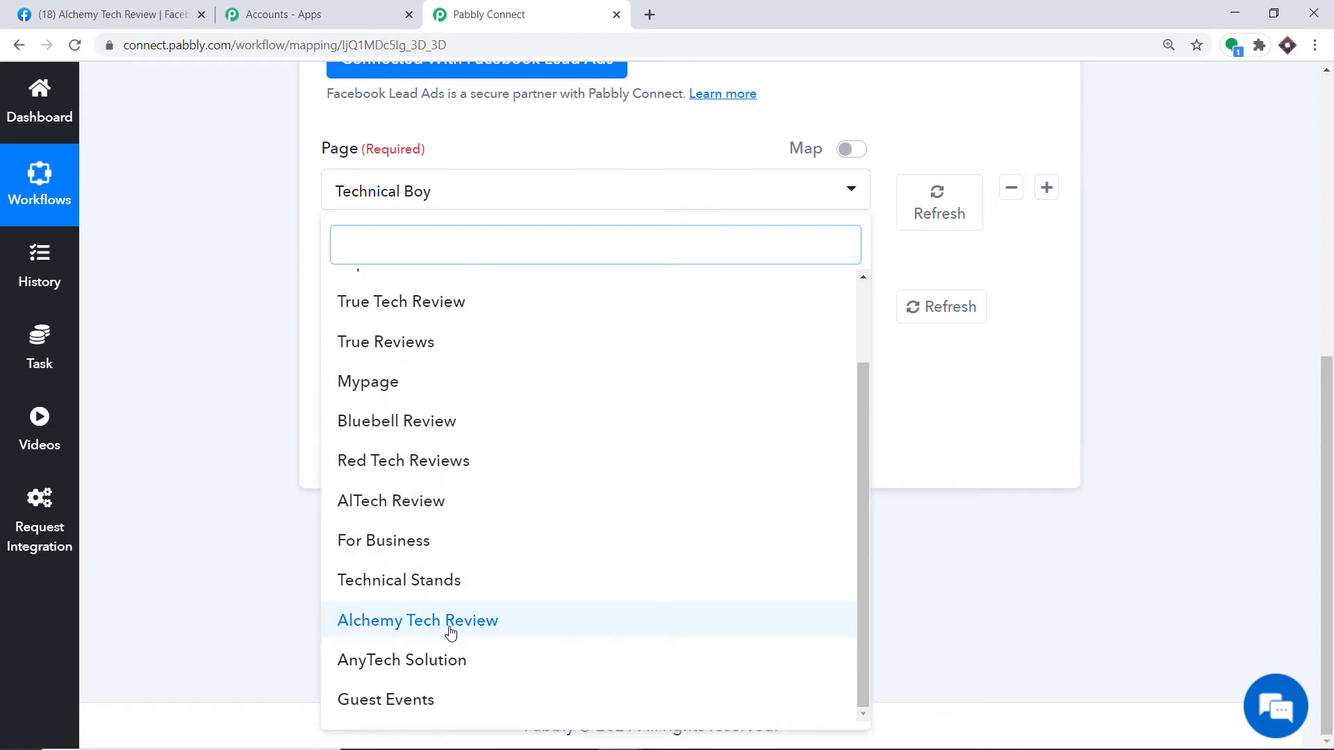
pyautogui.click(433, 632)
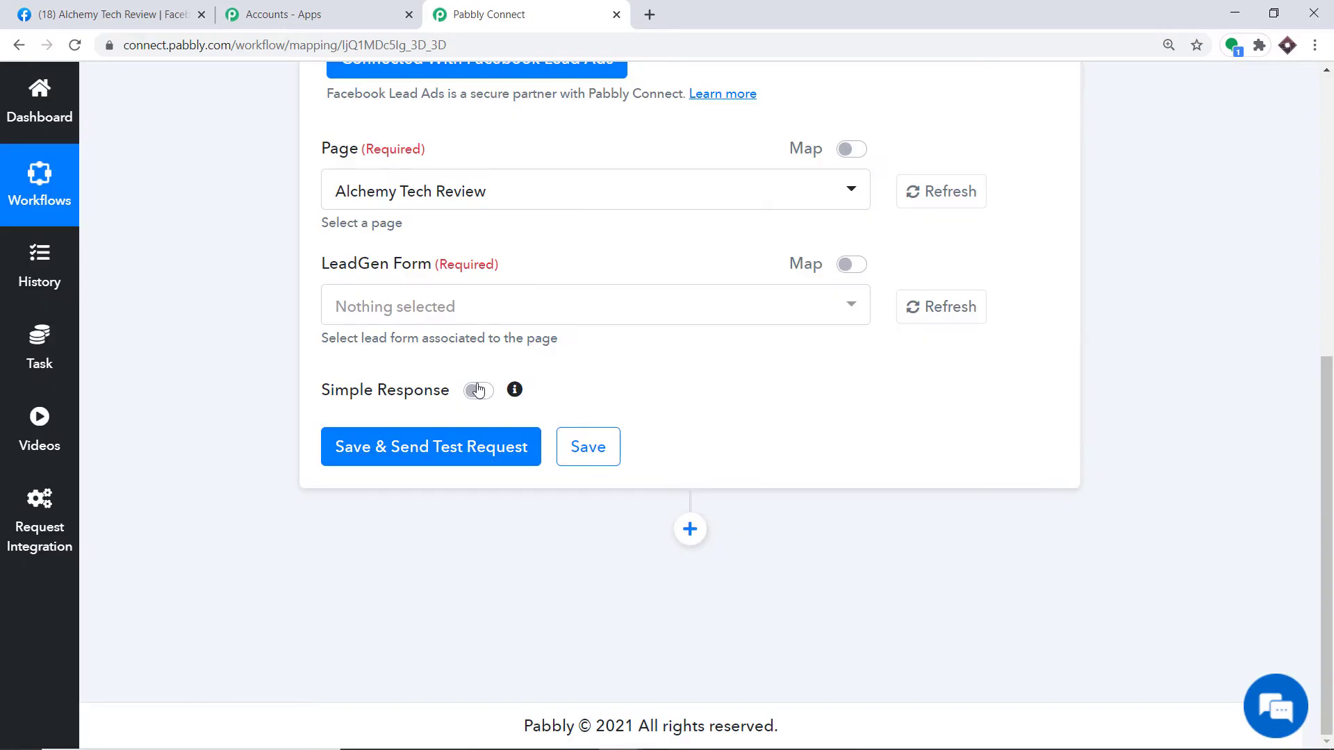
pyautogui.click(36, 9)
pyautogui.click(466, 9)
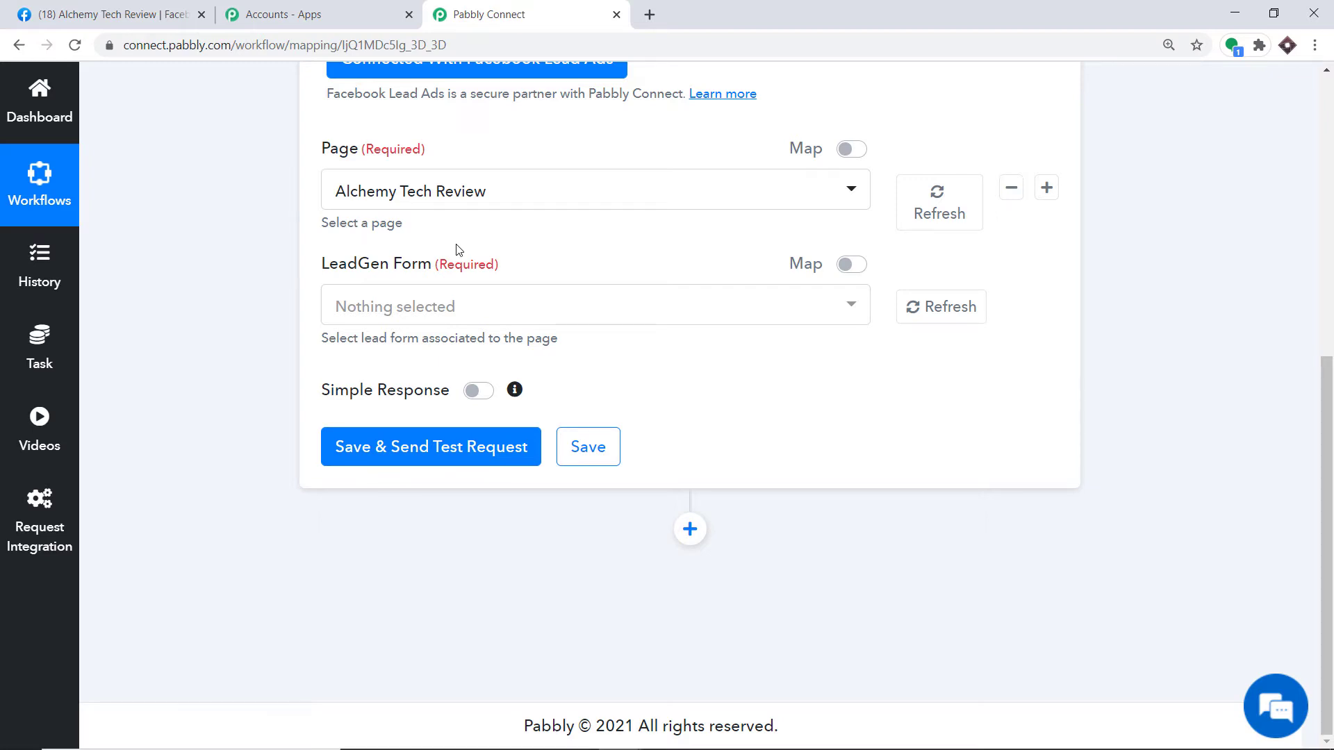
# Step: Switch the trigger Page to AnyTech Solution so its Lead Capture Form fills in
pyautogui.click(440, 305)
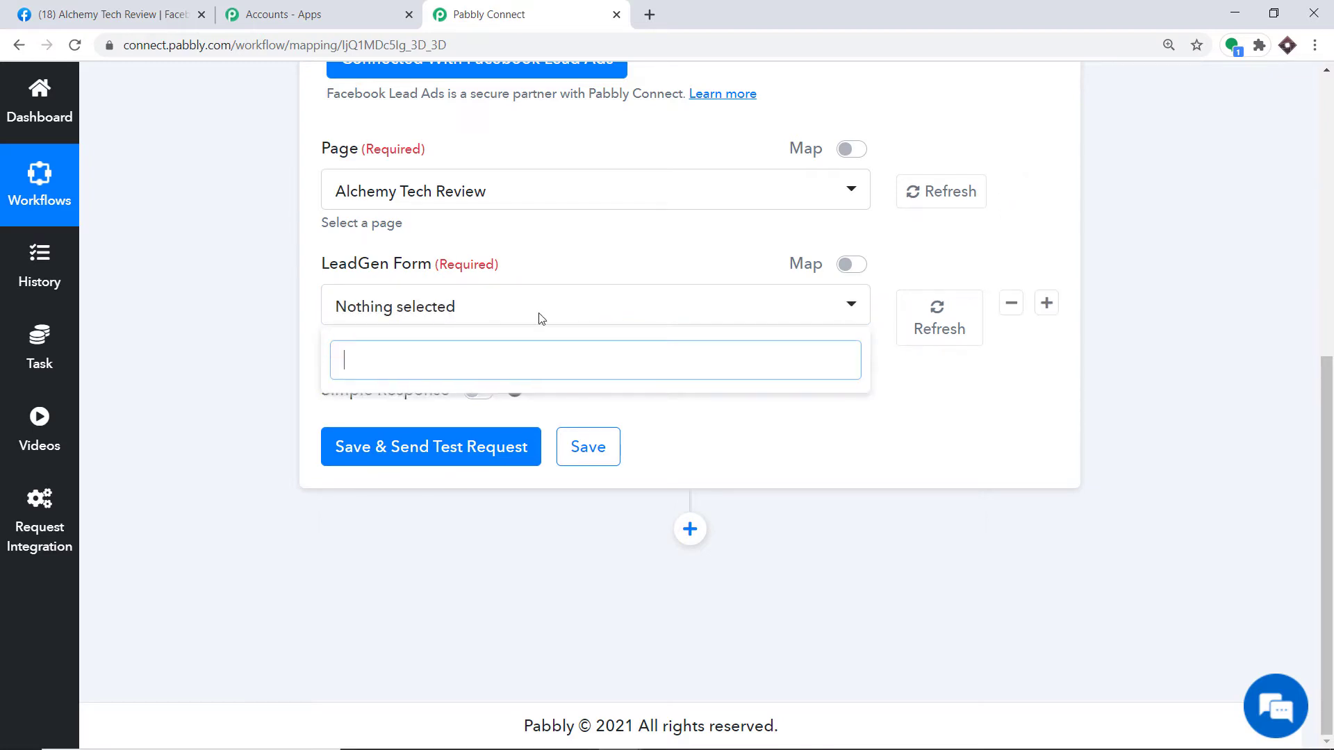
pyautogui.click(133, 11)
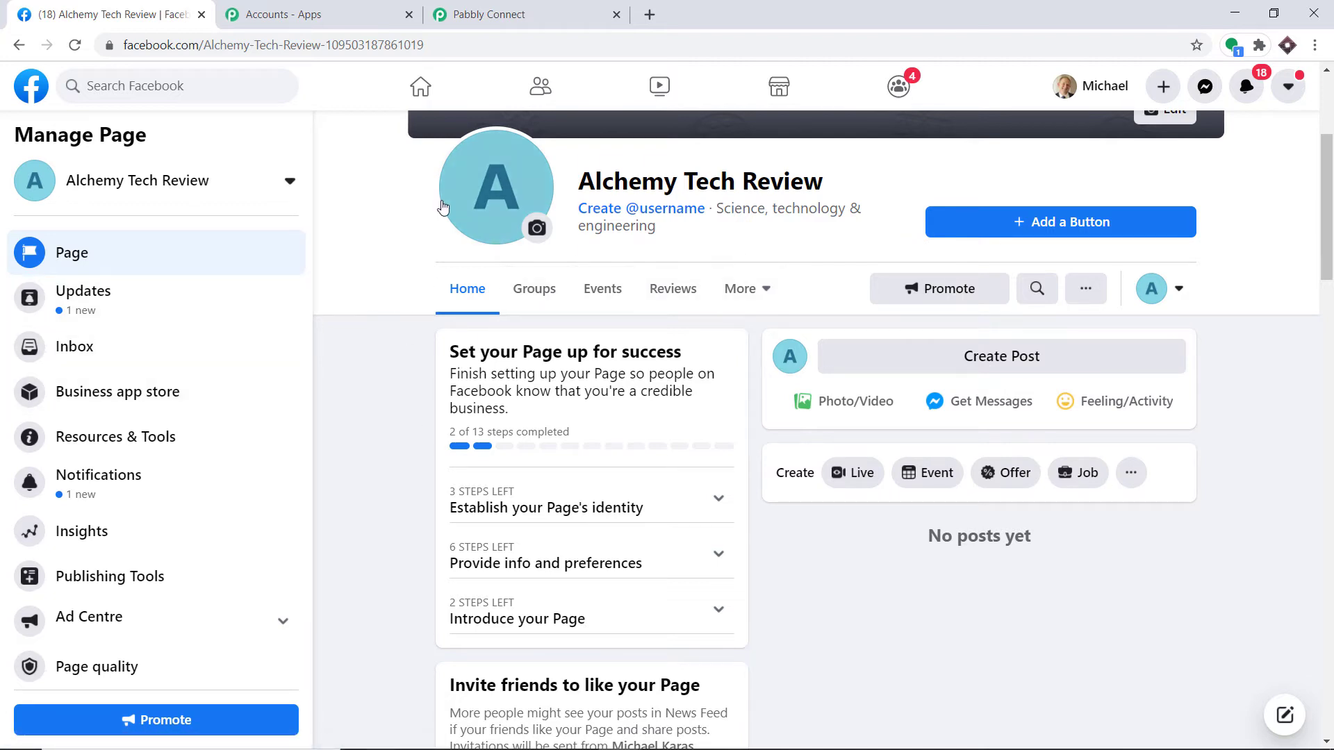
pyautogui.click(586, 19)
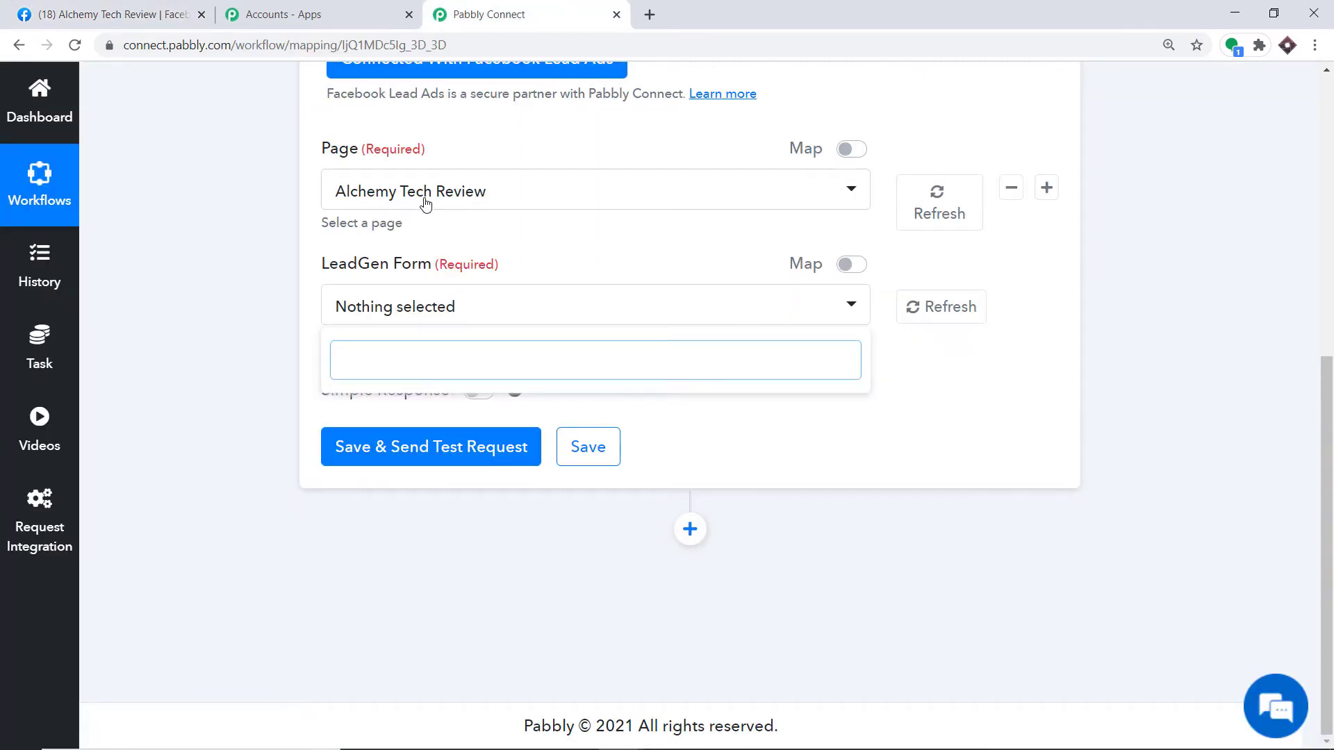
pyautogui.click(425, 198)
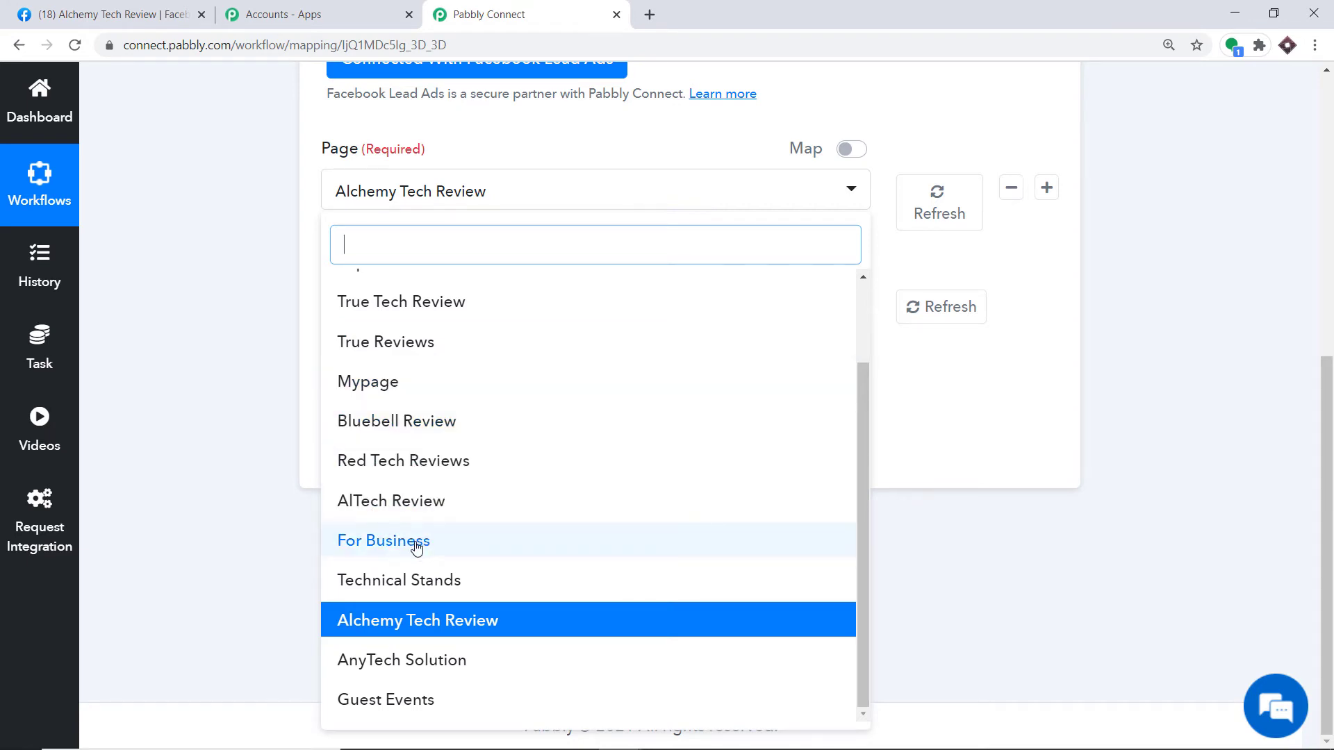
pyautogui.scroll(2, 420, 534)
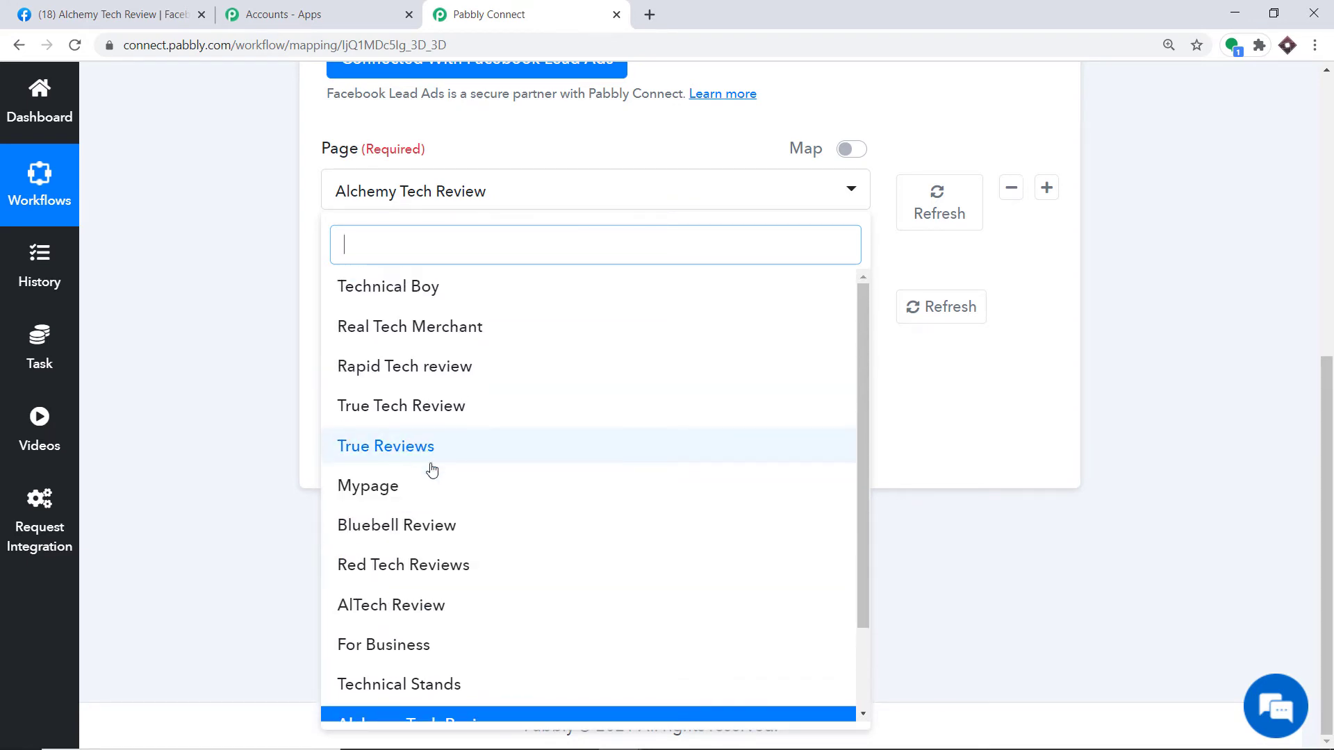
pyautogui.scroll(-2, 431, 479)
pyautogui.click(420, 660)
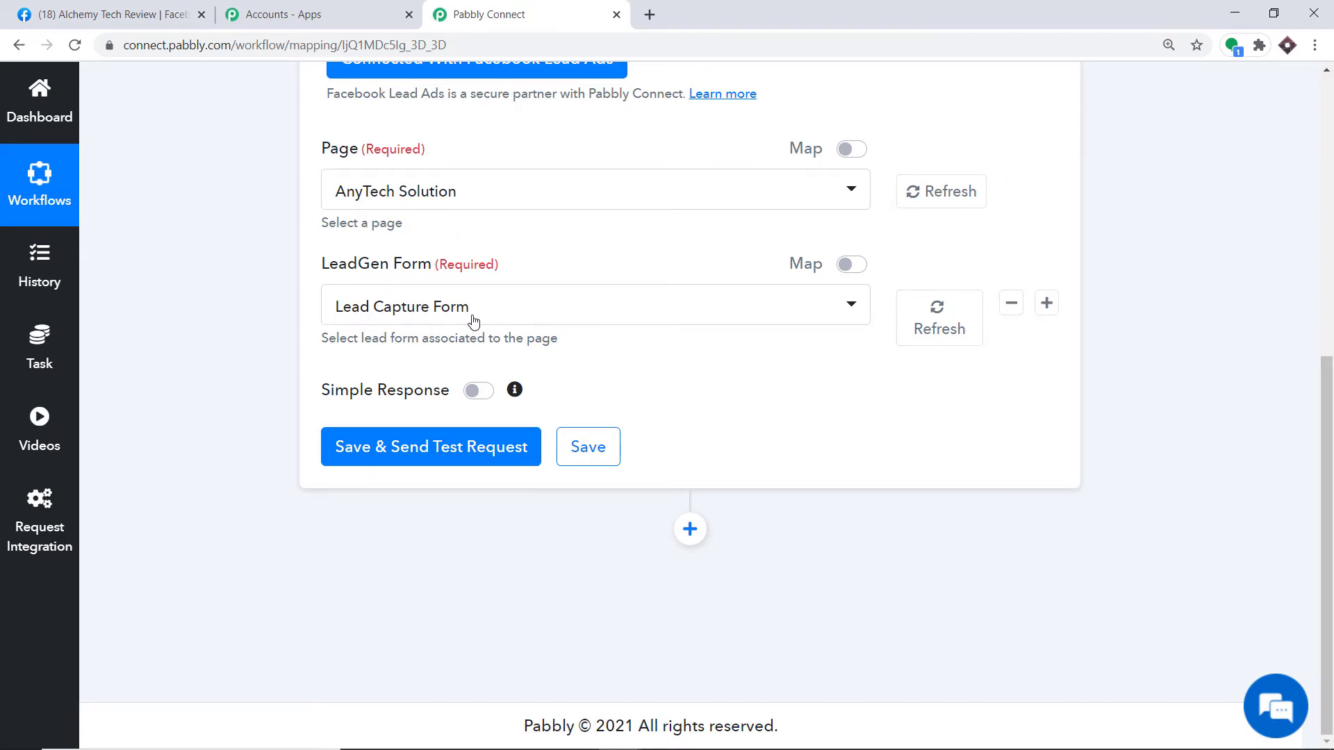
pyautogui.click(117, 25)
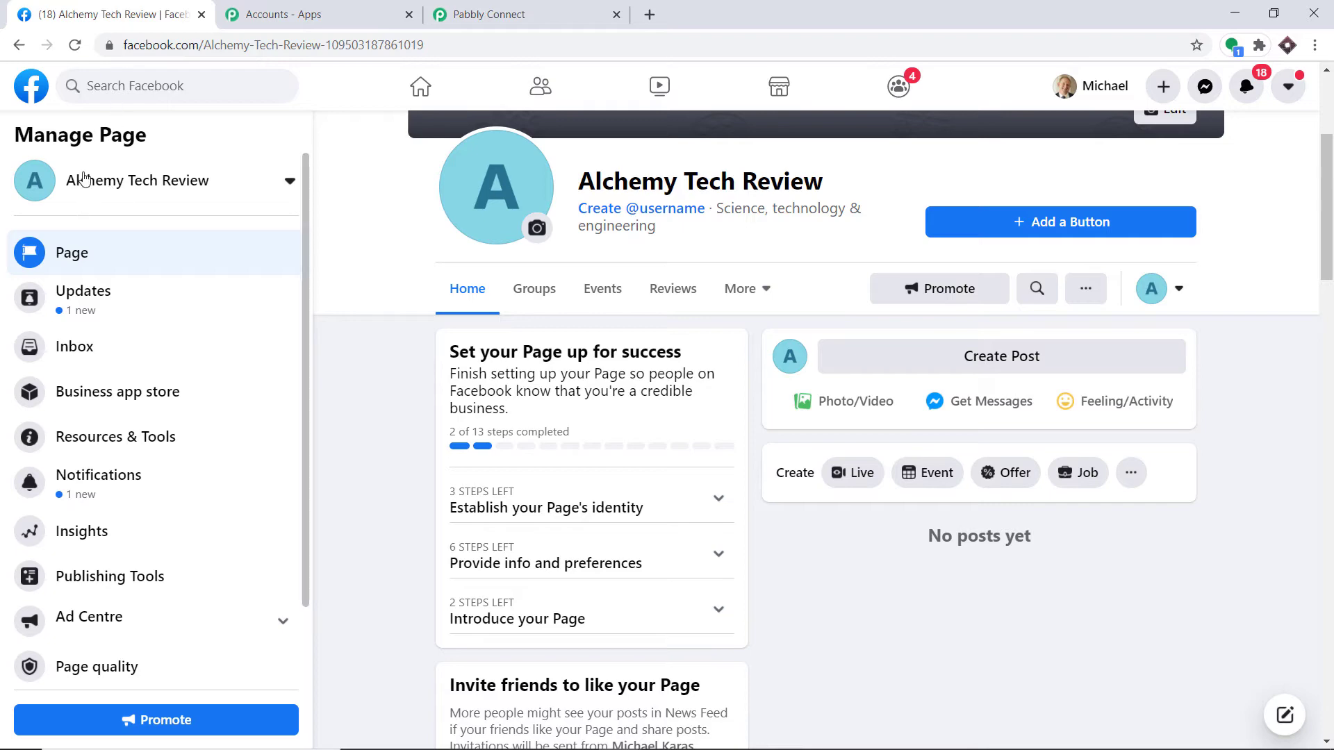
# Step: Open the AnyTech Solution Page's Forms Library under Publishing Tools and move to Business Suite
pyautogui.click(31, 85)
pyautogui.click(81, 282)
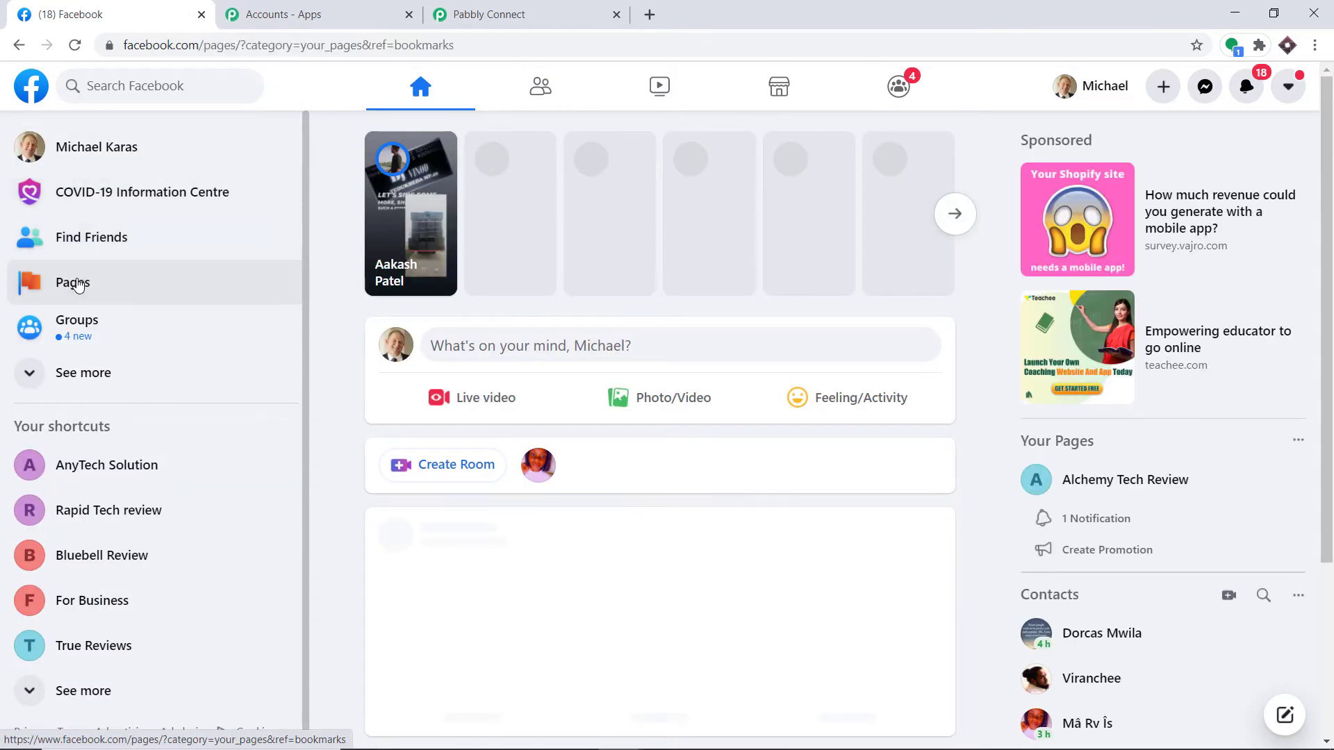
pyautogui.click(132, 313)
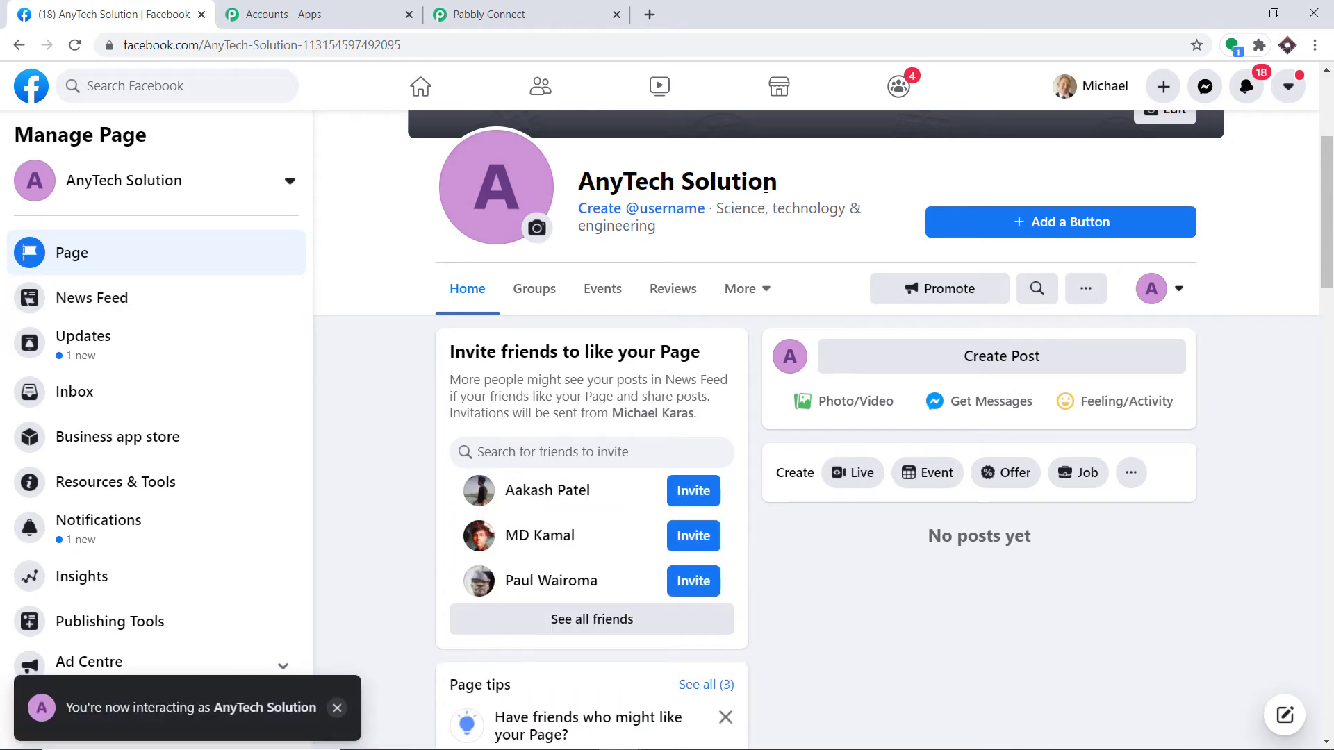
pyautogui.click(512, 6)
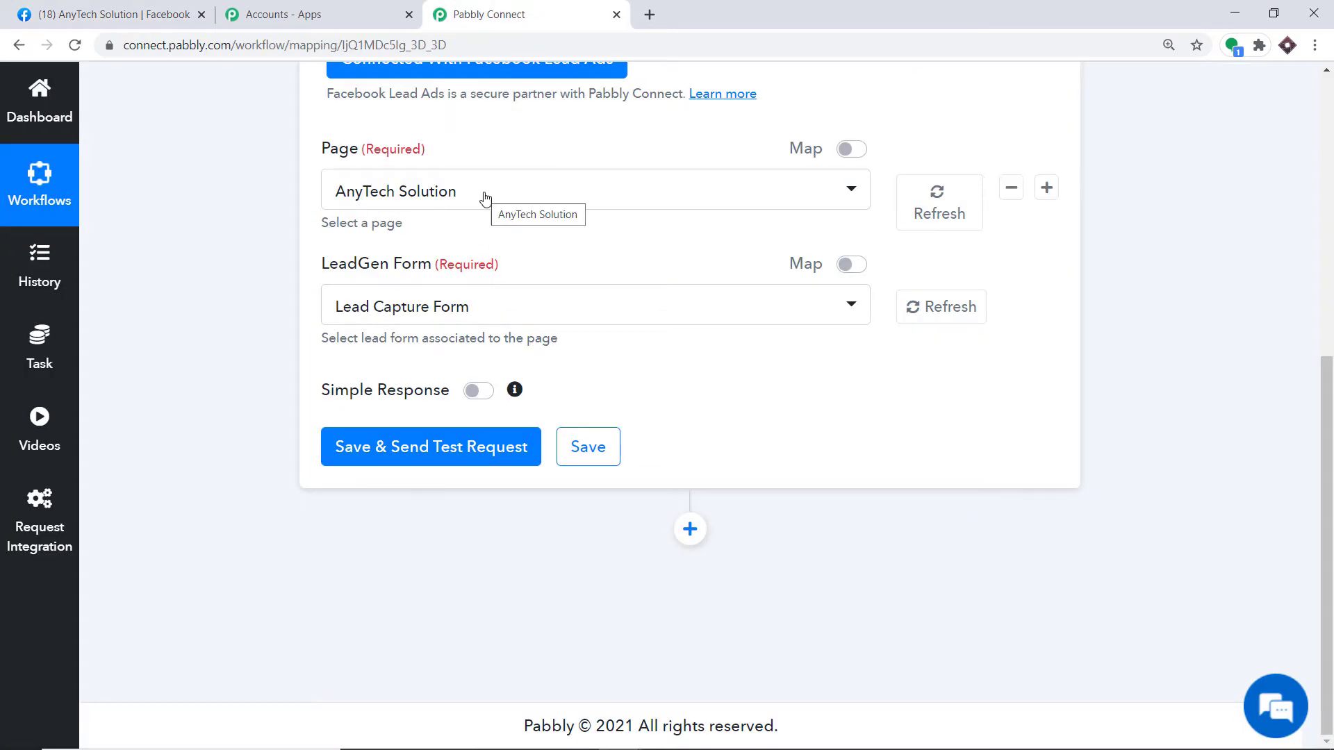
pyautogui.click(69, 4)
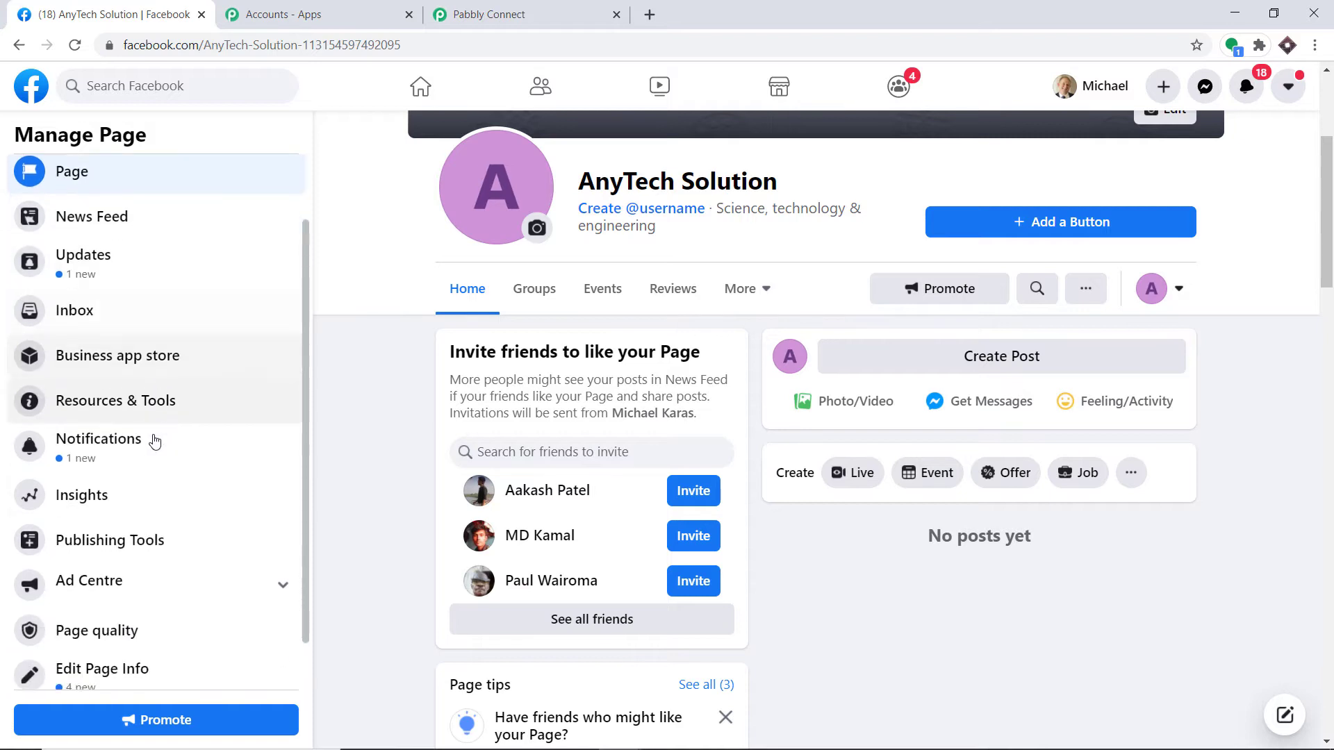
pyautogui.click(132, 535)
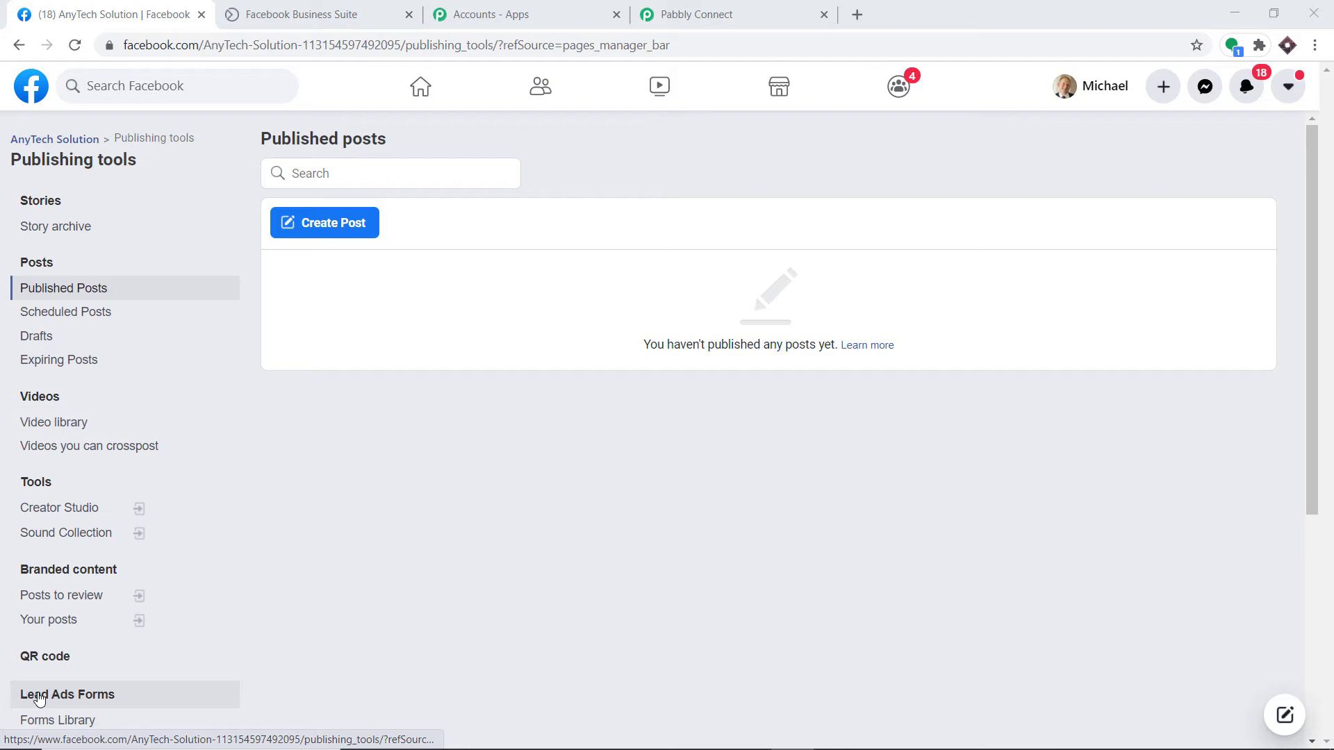
pyautogui.click(39, 699)
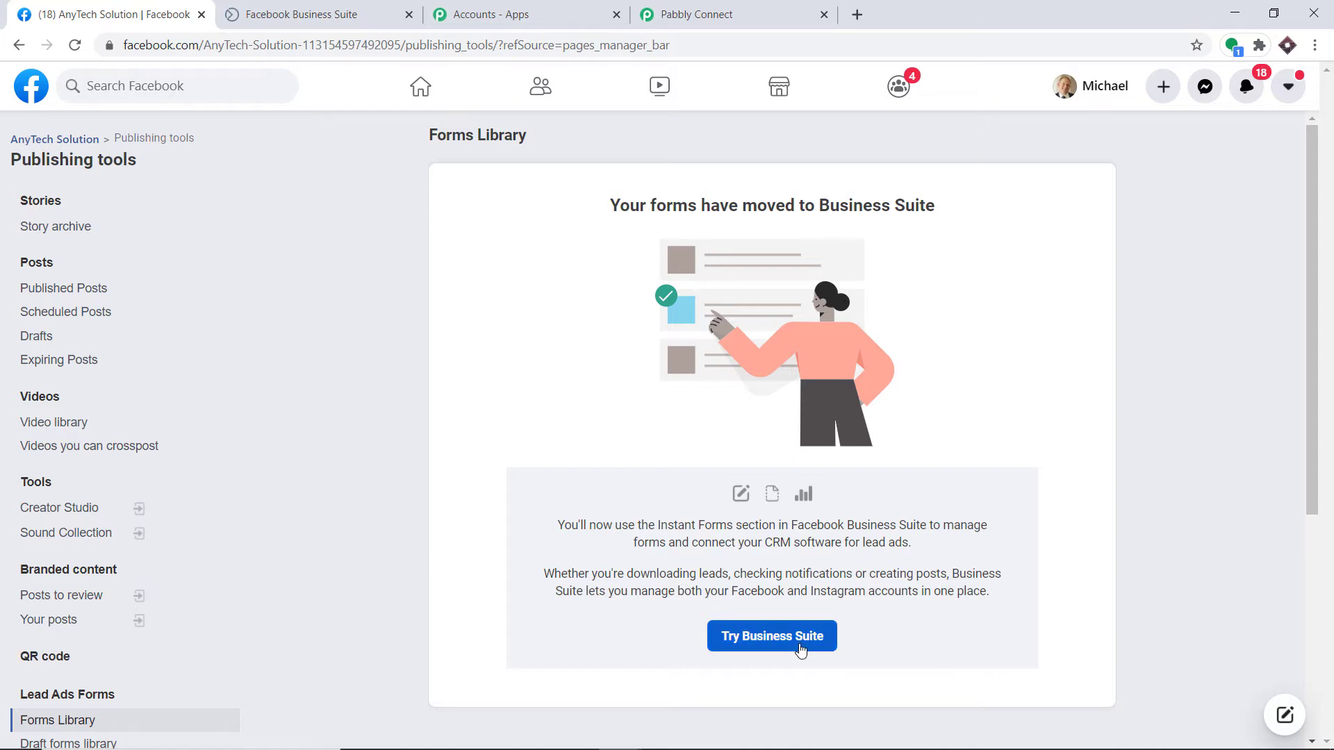
pyautogui.click(795, 640)
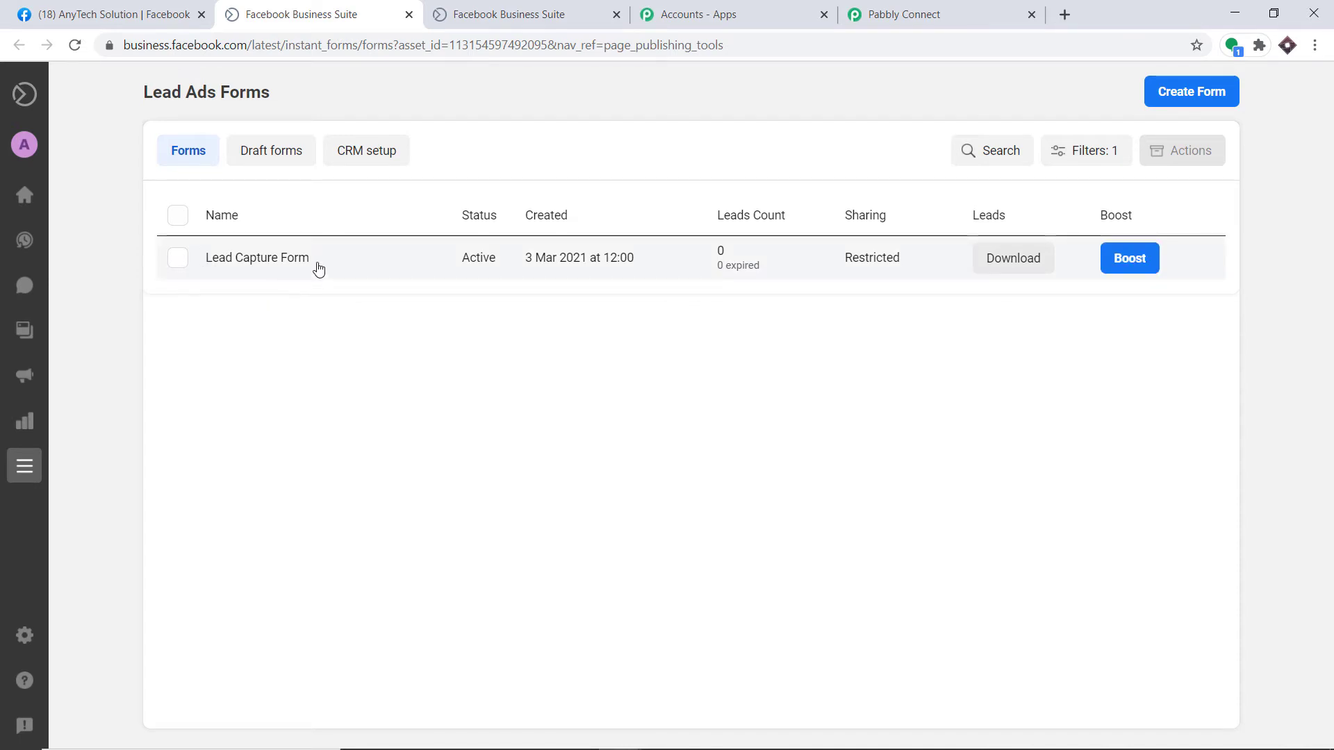
# Step: Open the Lead Capture Form in Business Suite and start a test submission
pyautogui.click(903, 14)
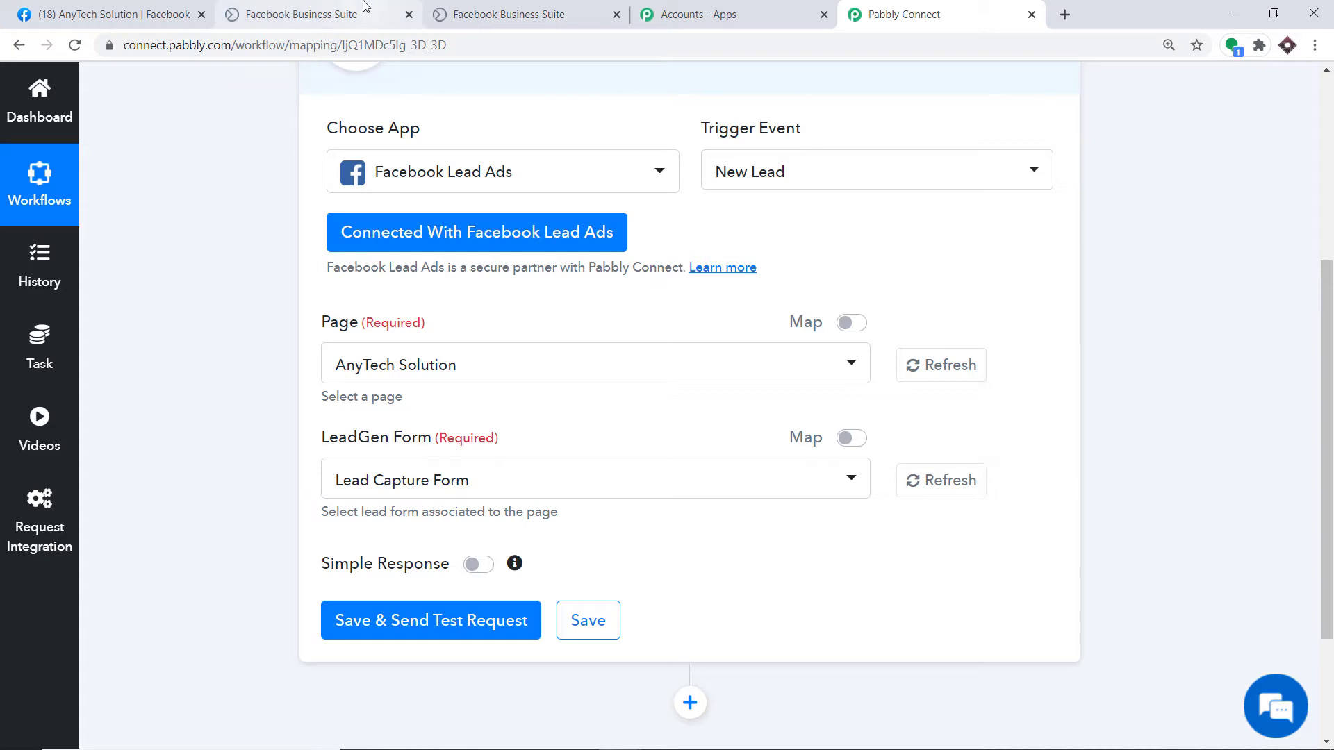
pyautogui.click(475, 15)
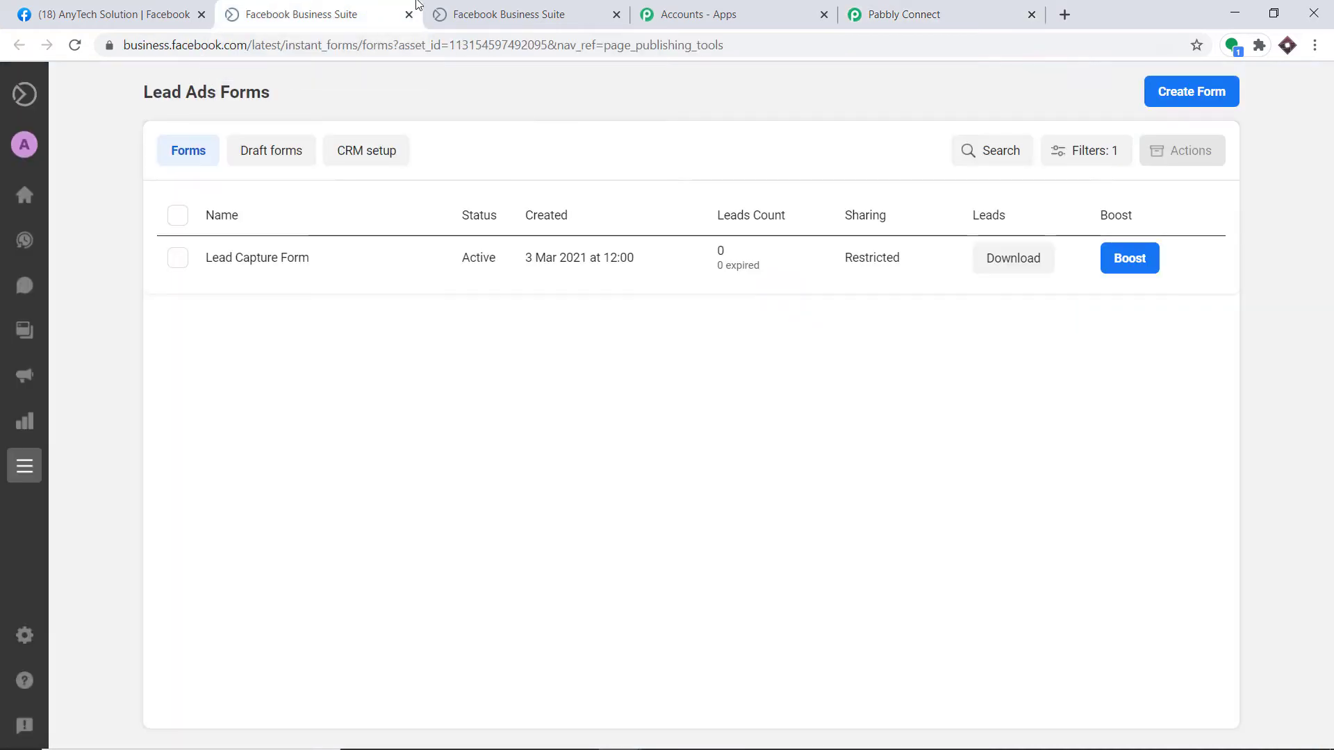
pyautogui.click(306, 255)
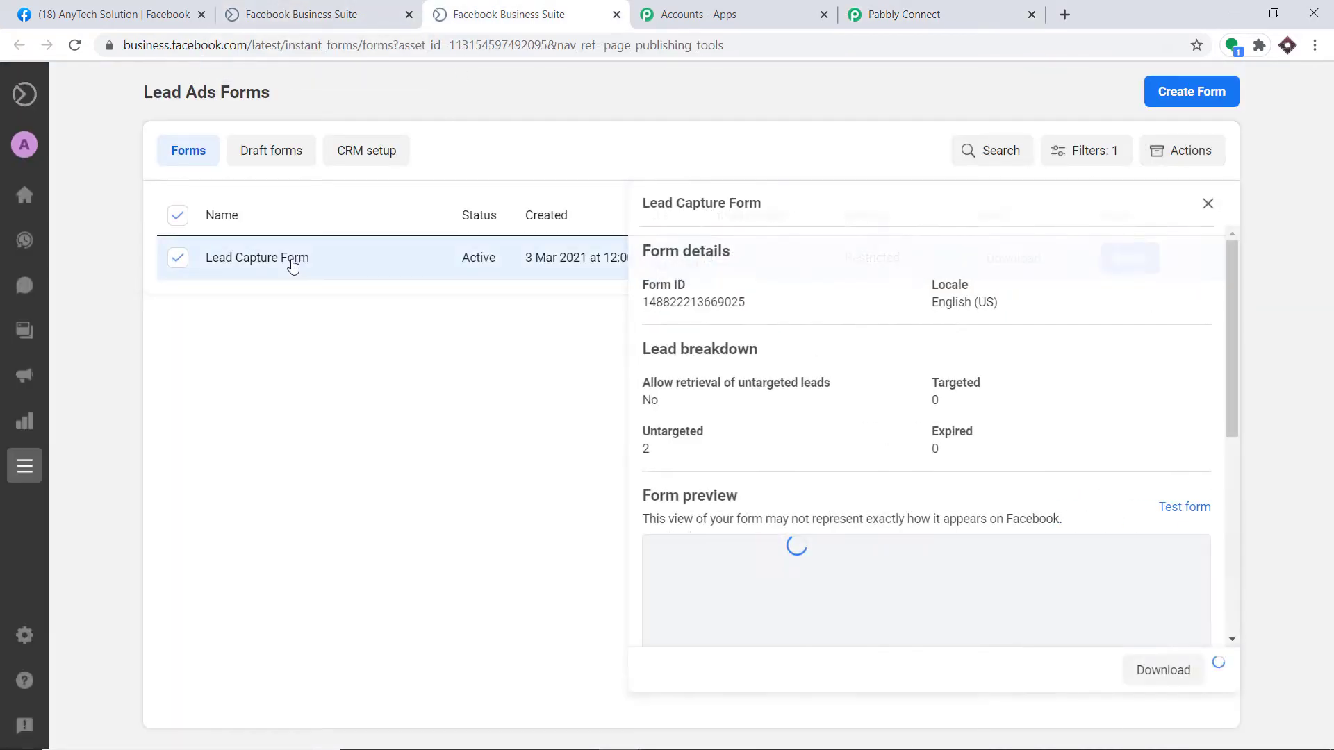
pyautogui.click(1160, 506)
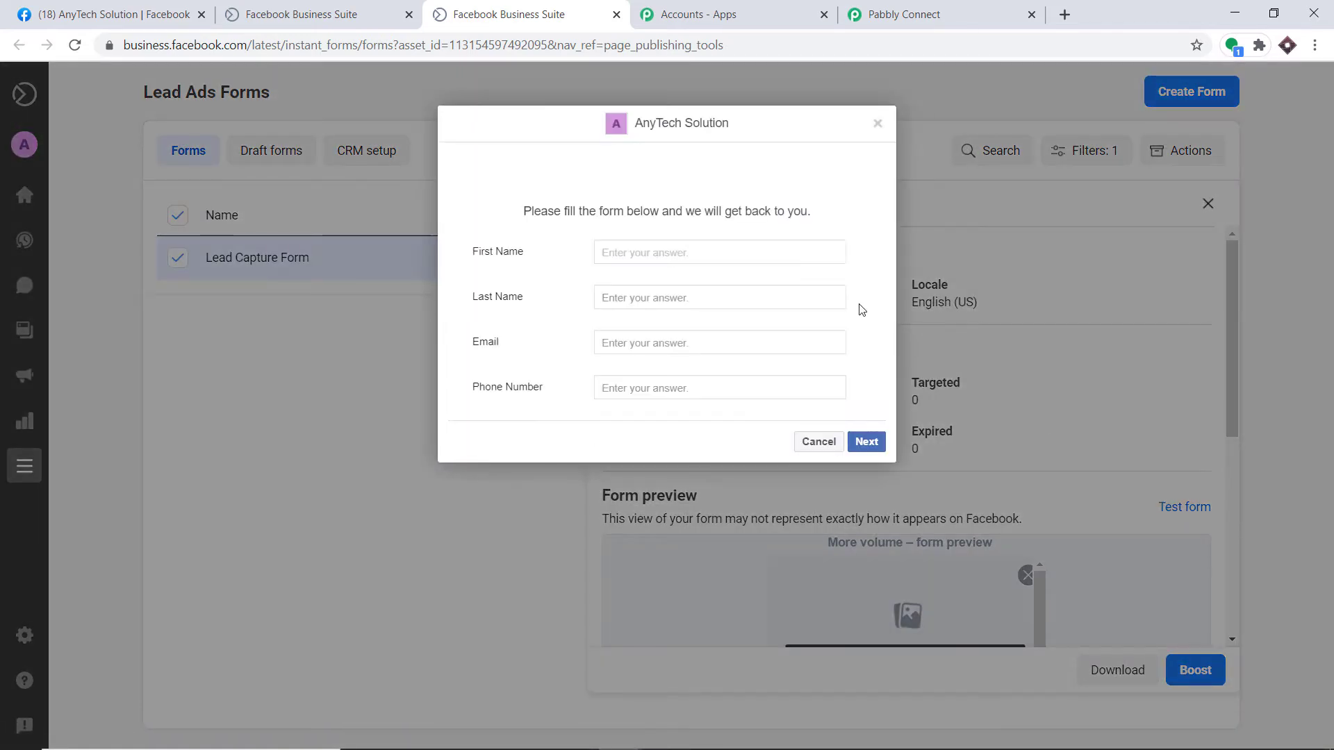
# Step: Enter the test lead's first name, last name, e-mail and phone, submit, and return to Pabbly
pyautogui.click(651, 249)
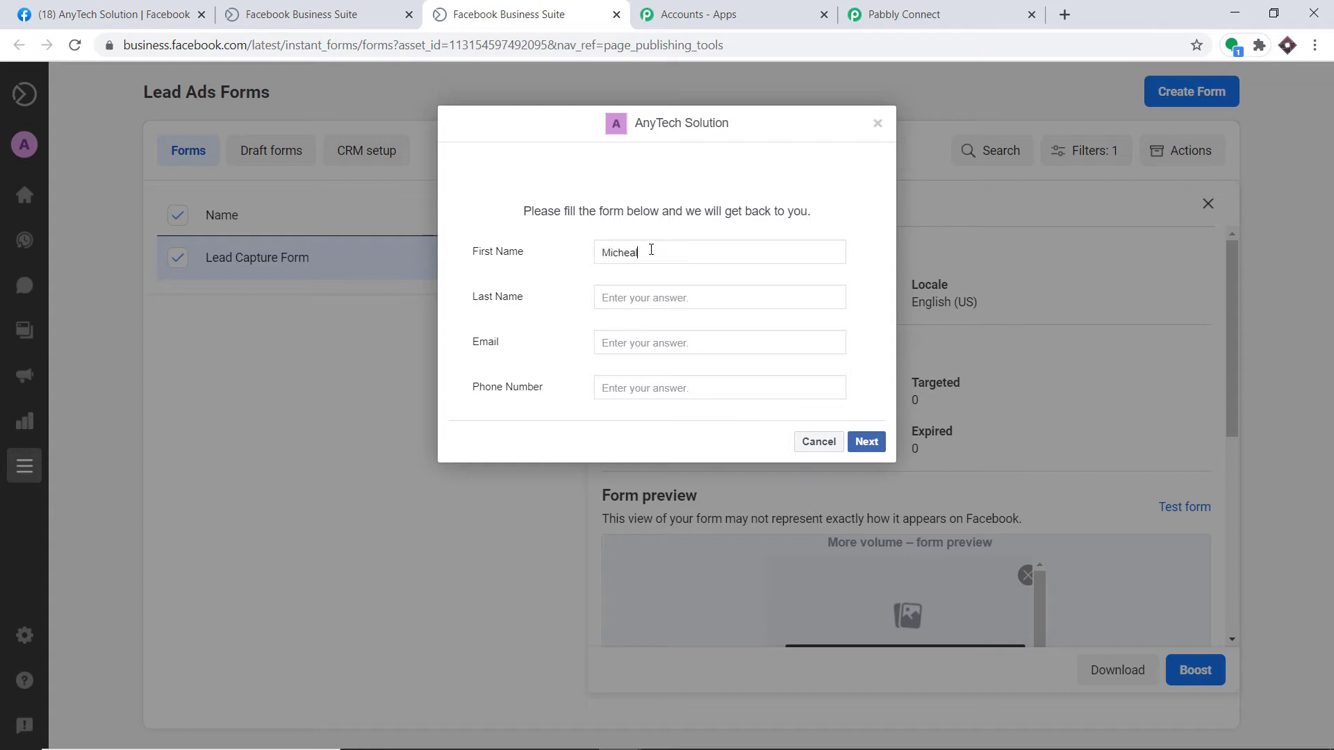
pyautogui.click(642, 296)
pyautogui.click(658, 339)
pyautogui.hotkey('ctrl', 'v')
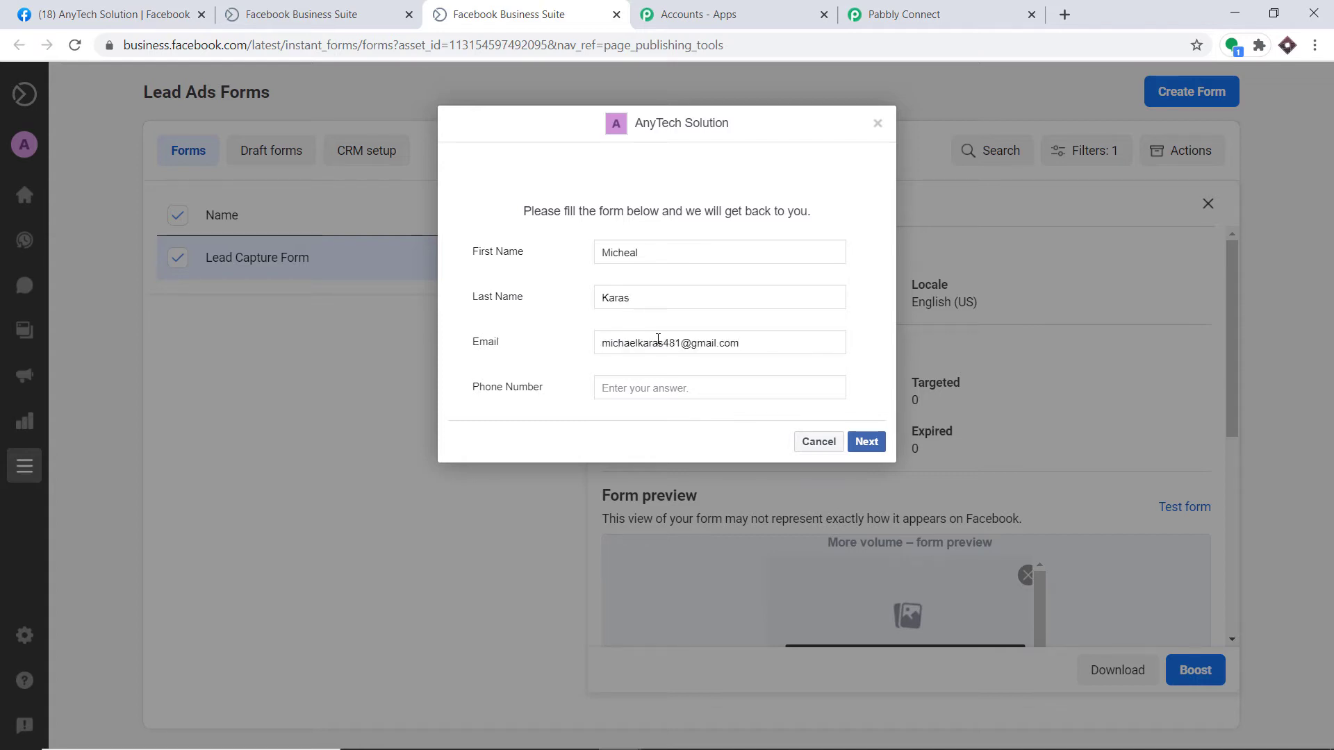
pyautogui.click(638, 389)
pyautogui.write('9')
pyautogui.click(867, 444)
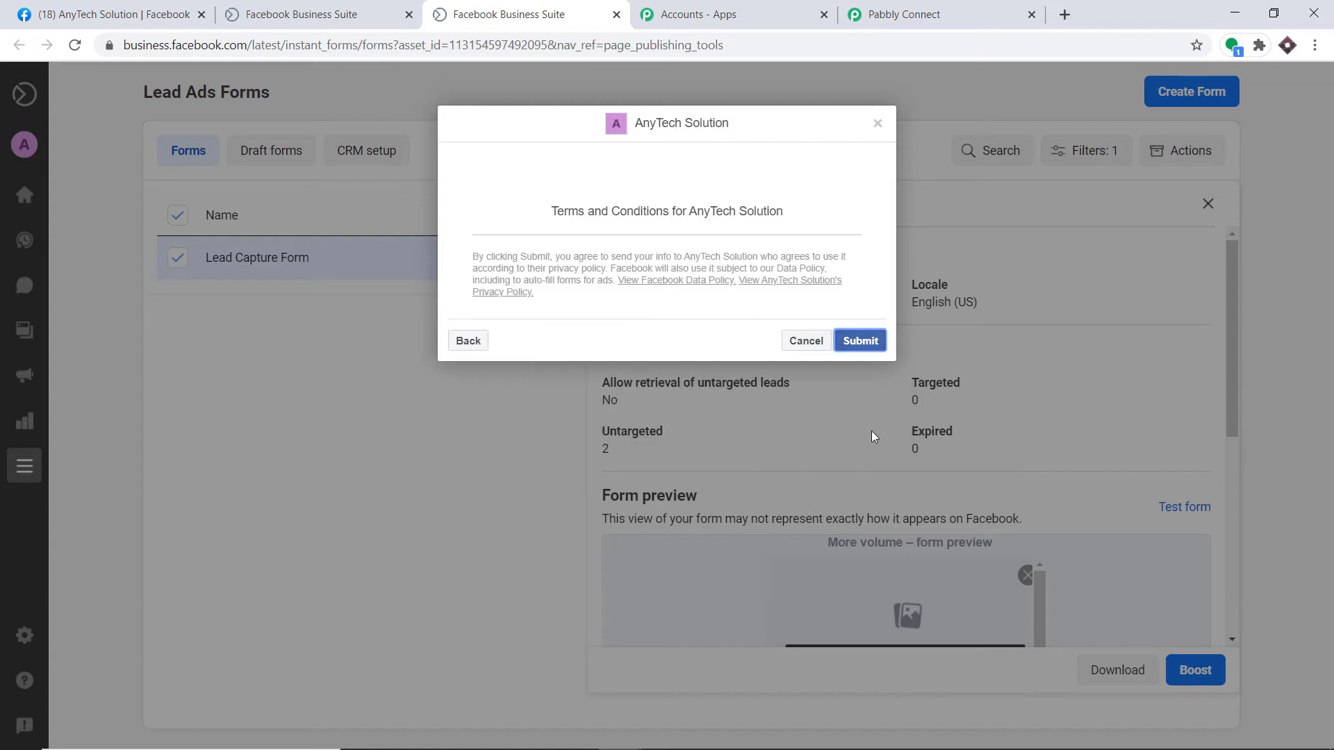
pyautogui.click(868, 341)
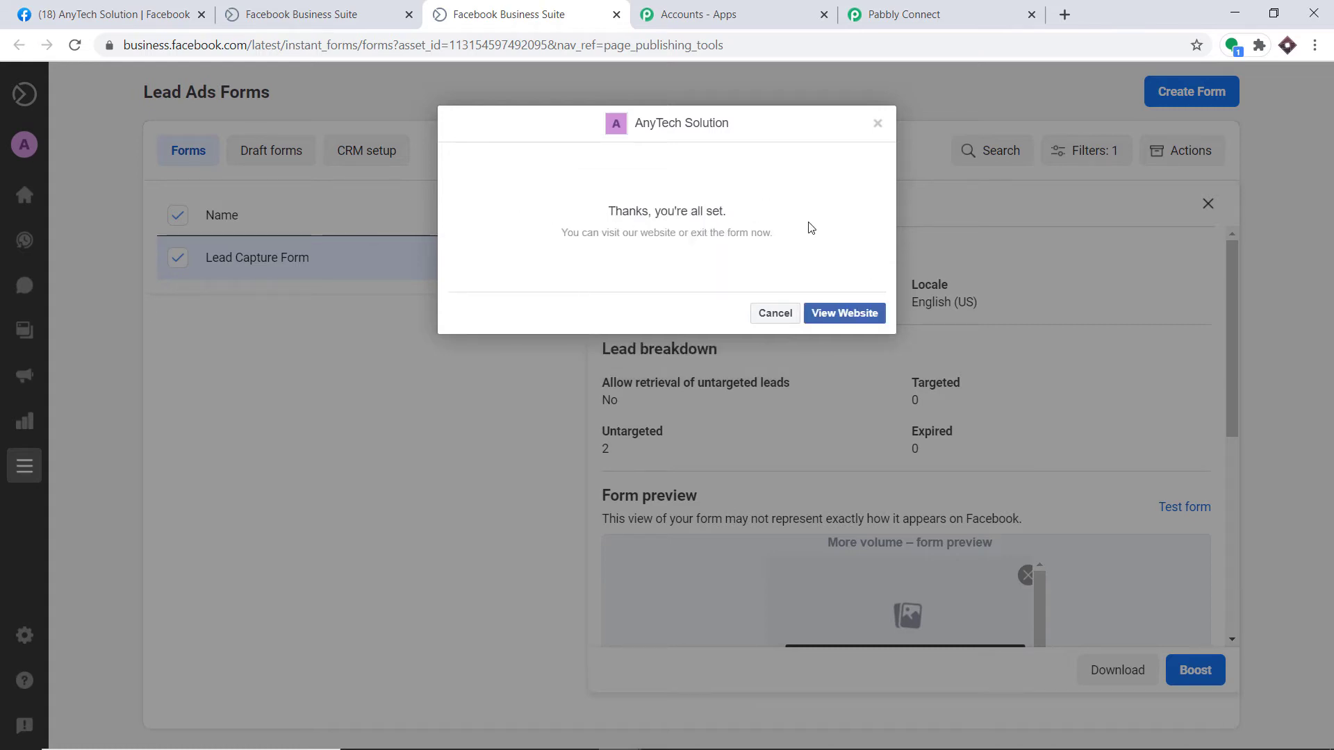
pyautogui.click(933, 9)
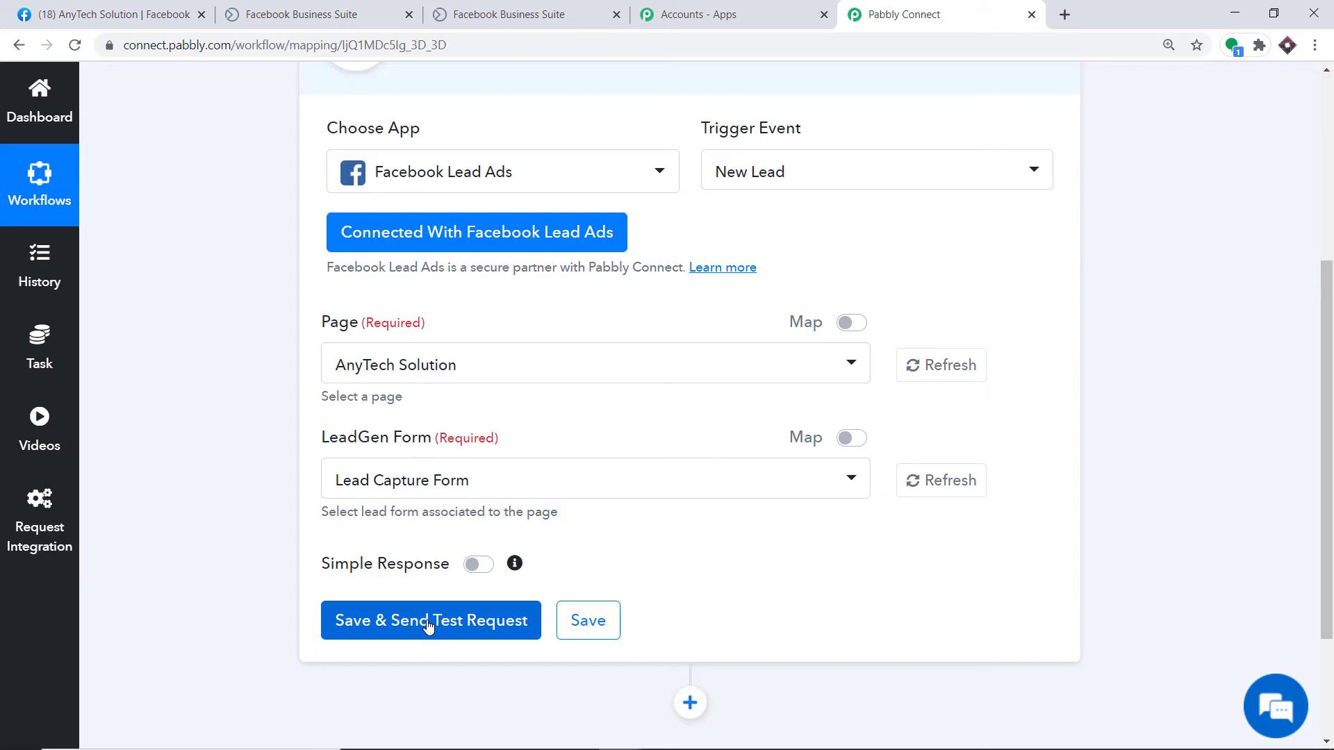
# Step: Send the trigger's test request to capture the lead's name, e-mail and phone, then add an action step
pyautogui.click(429, 625)
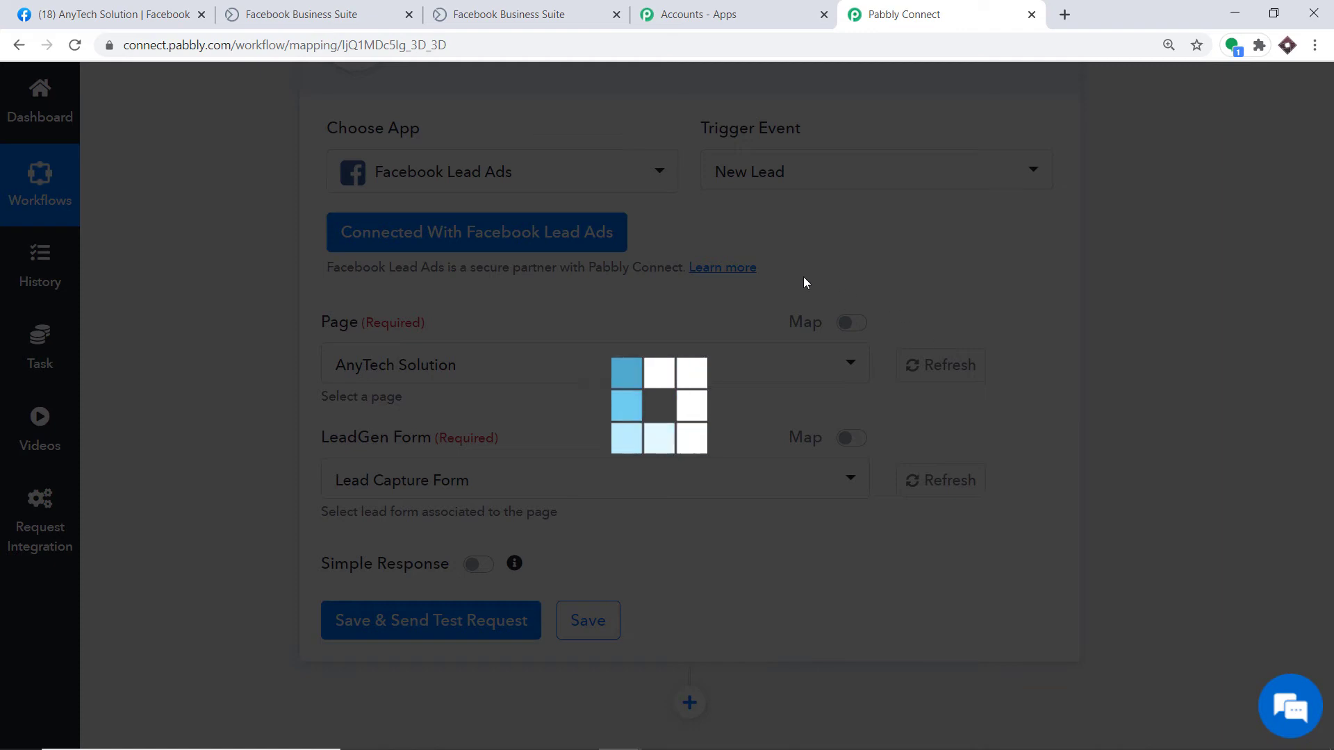
pyautogui.scroll(-6, 914, 316)
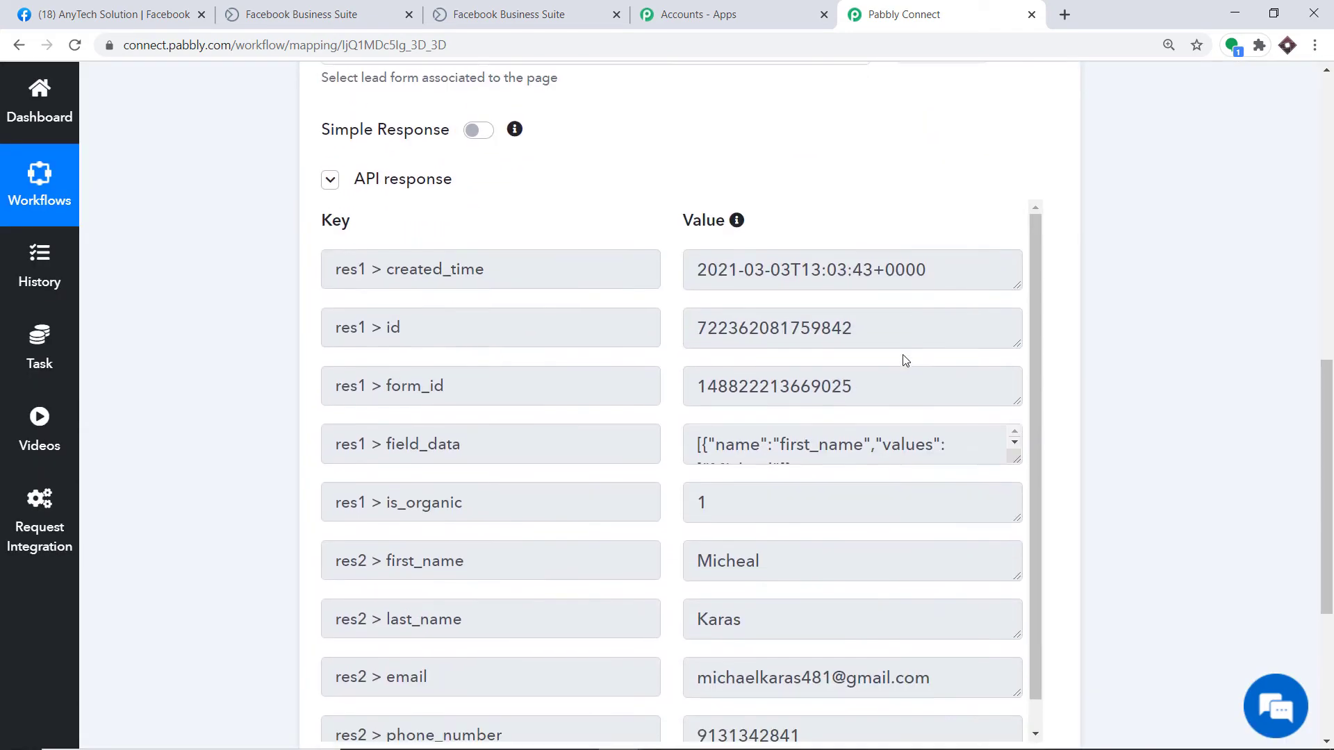
pyautogui.scroll(-1, 1128, 357)
pyautogui.scroll(-2, 1128, 358)
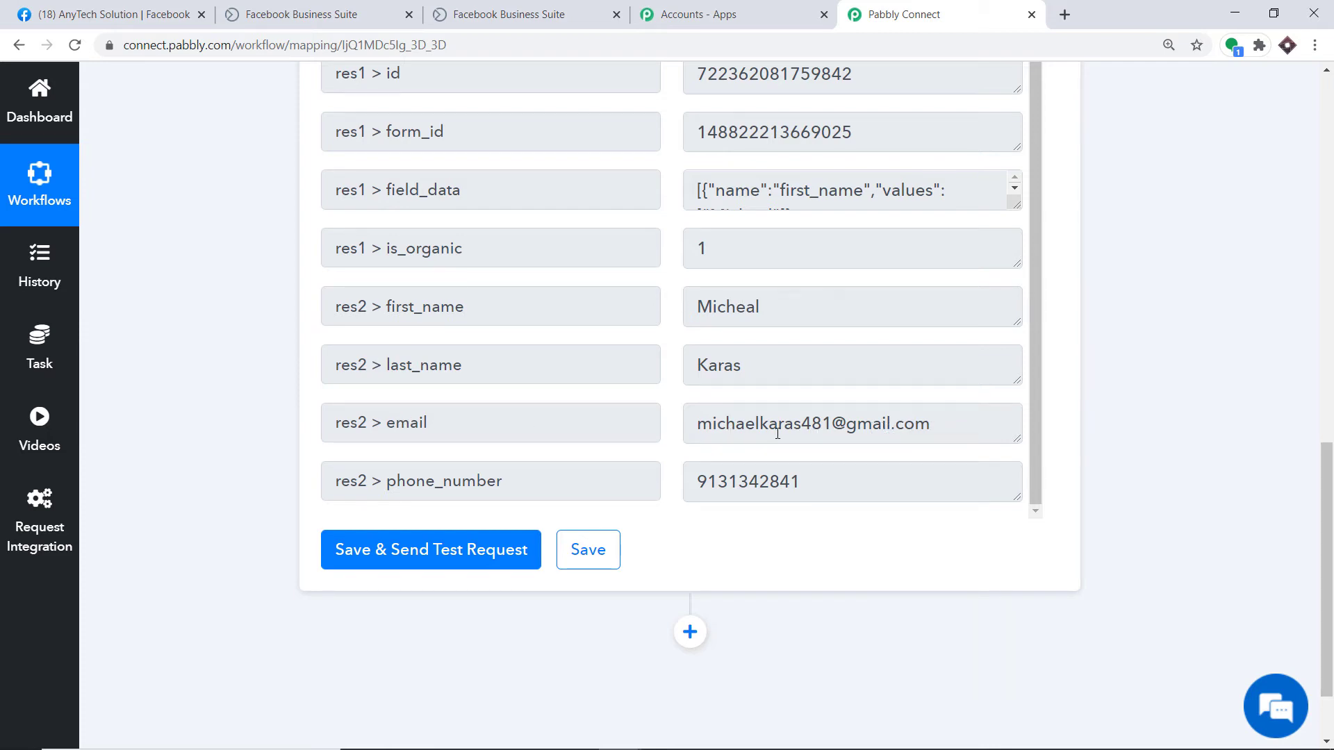
pyautogui.scroll(-2, 791, 481)
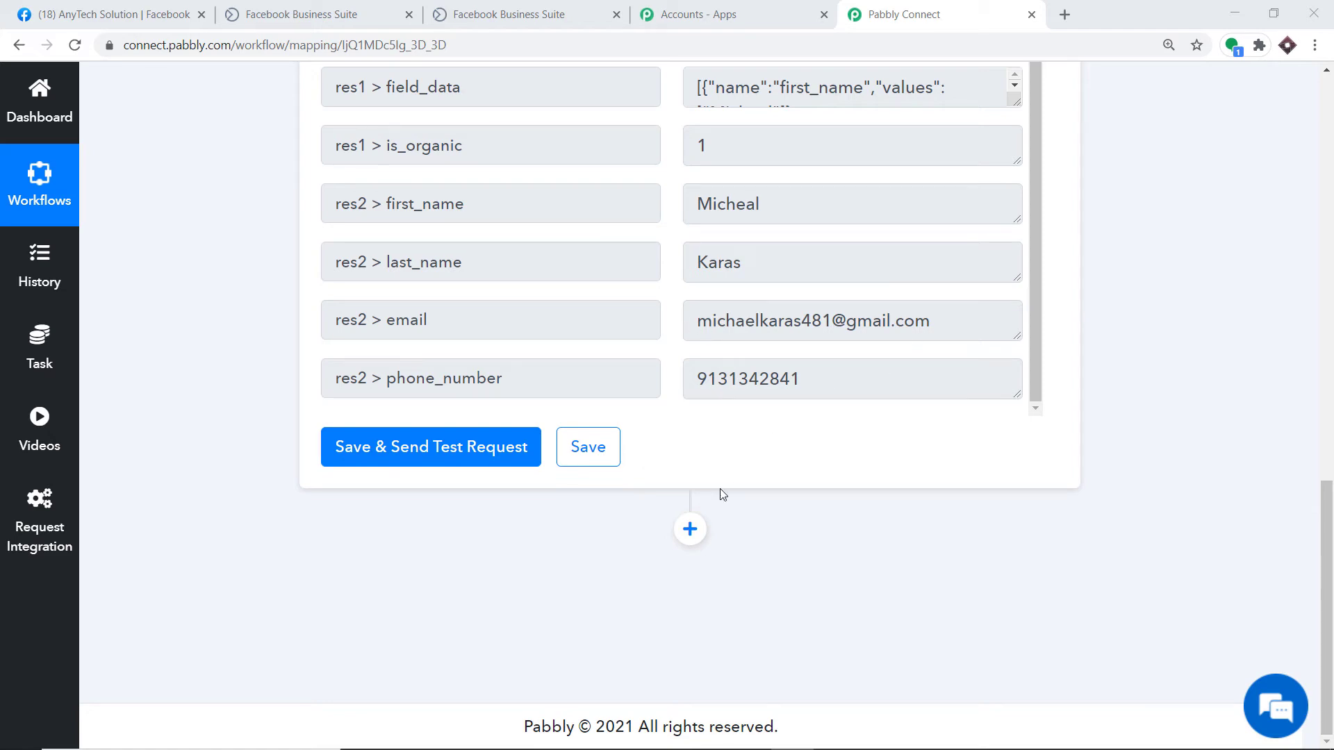
pyautogui.click(690, 530)
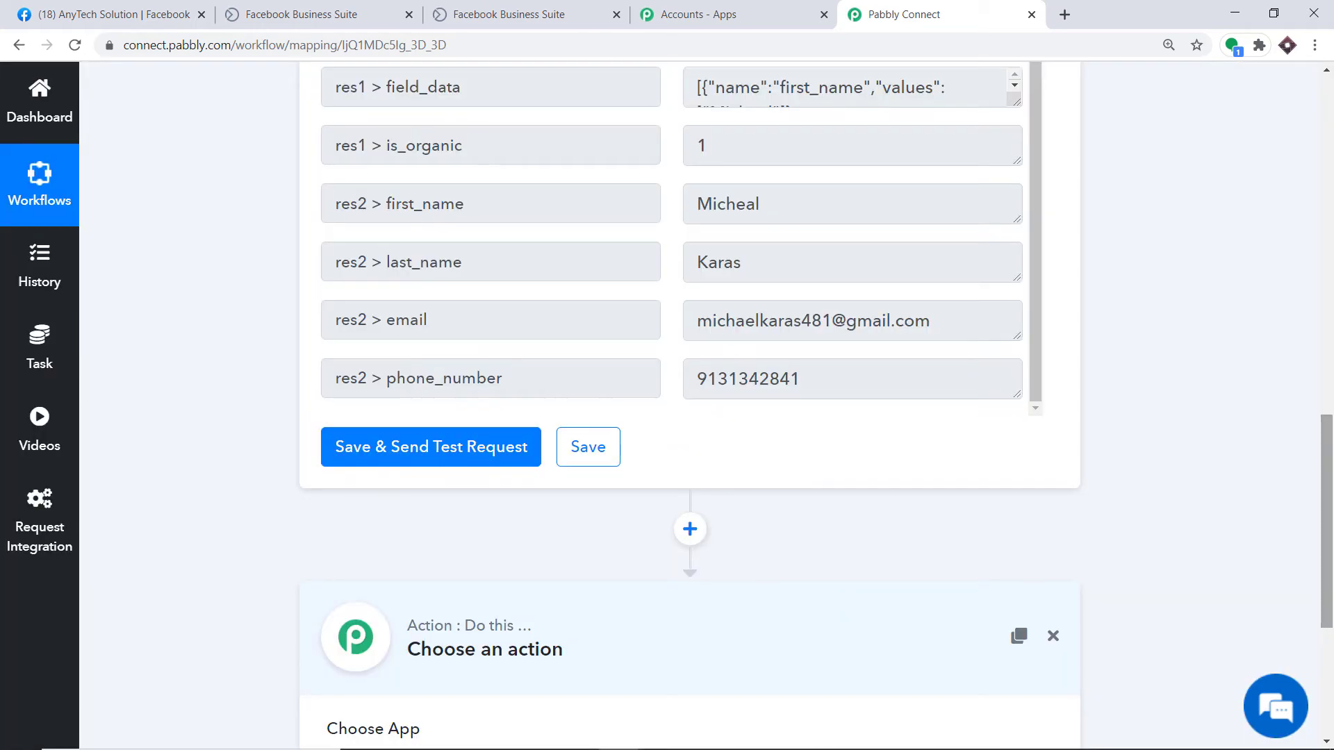
pyautogui.moveTo(1326, 487); pyautogui.dragTo(1308, 594)
# Step: Search for 'gmai', pick Gmail as the action app, and choose the Send an Email event
pyautogui.click(430, 432)
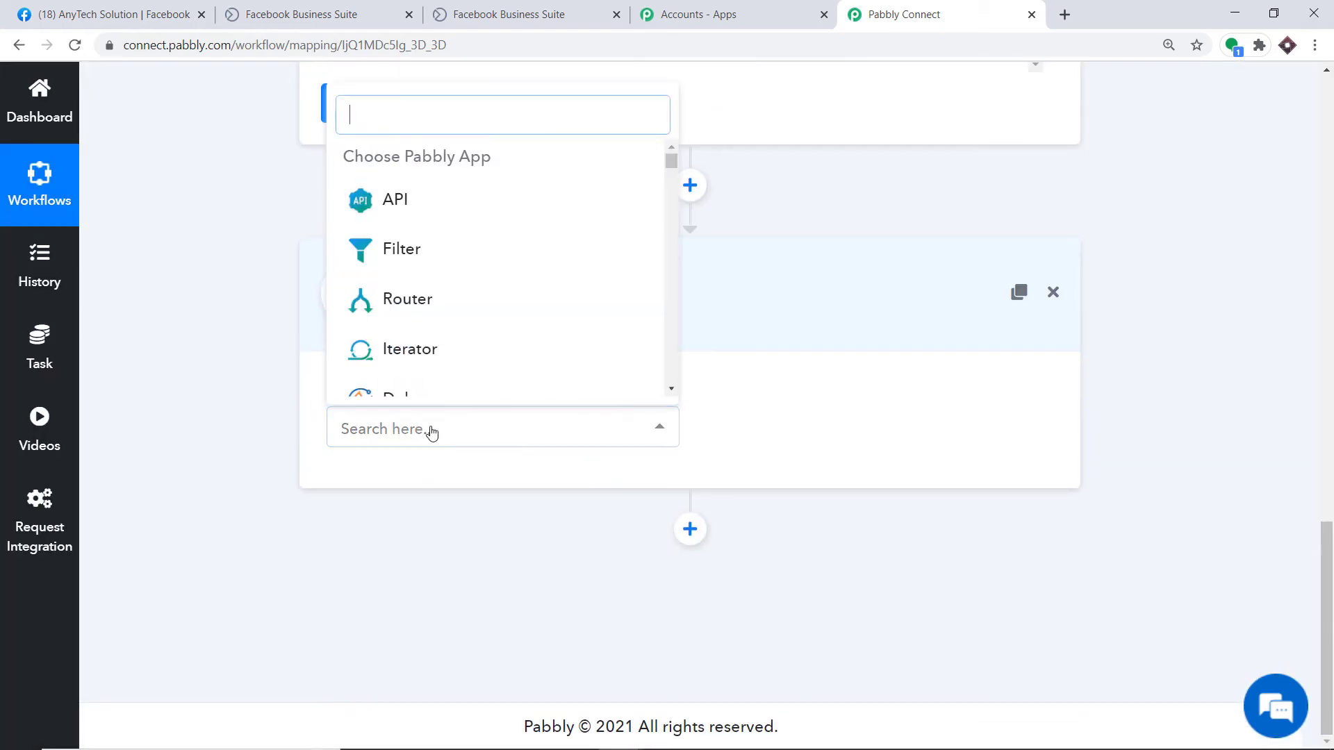
pyautogui.write('gmai')
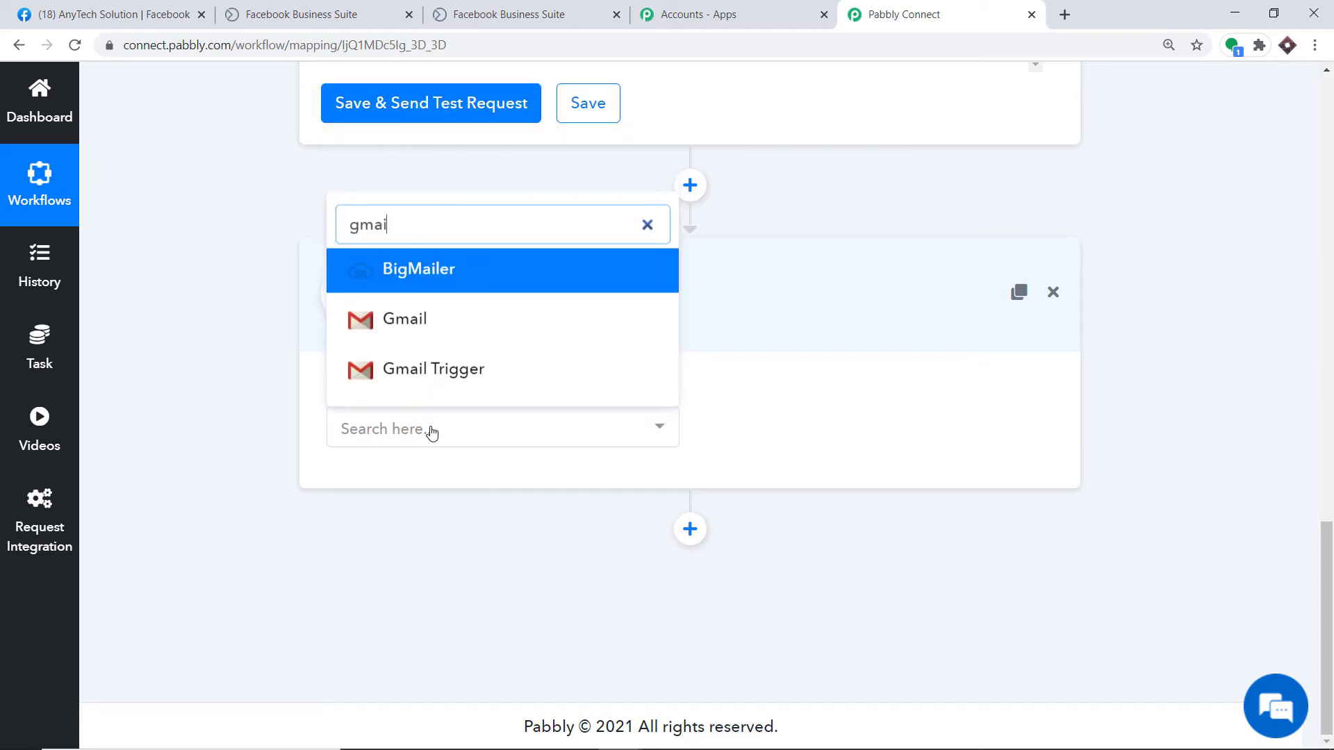
pyautogui.click(432, 319)
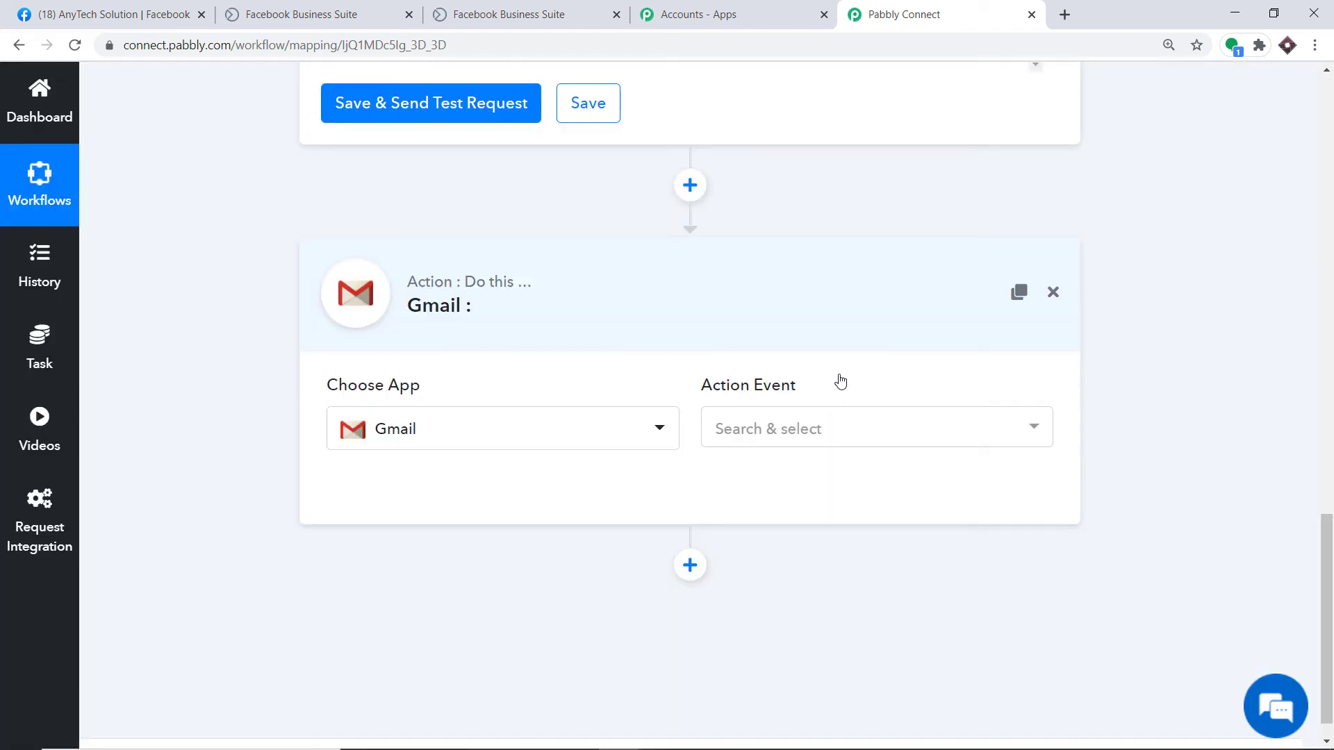
pyautogui.click(841, 430)
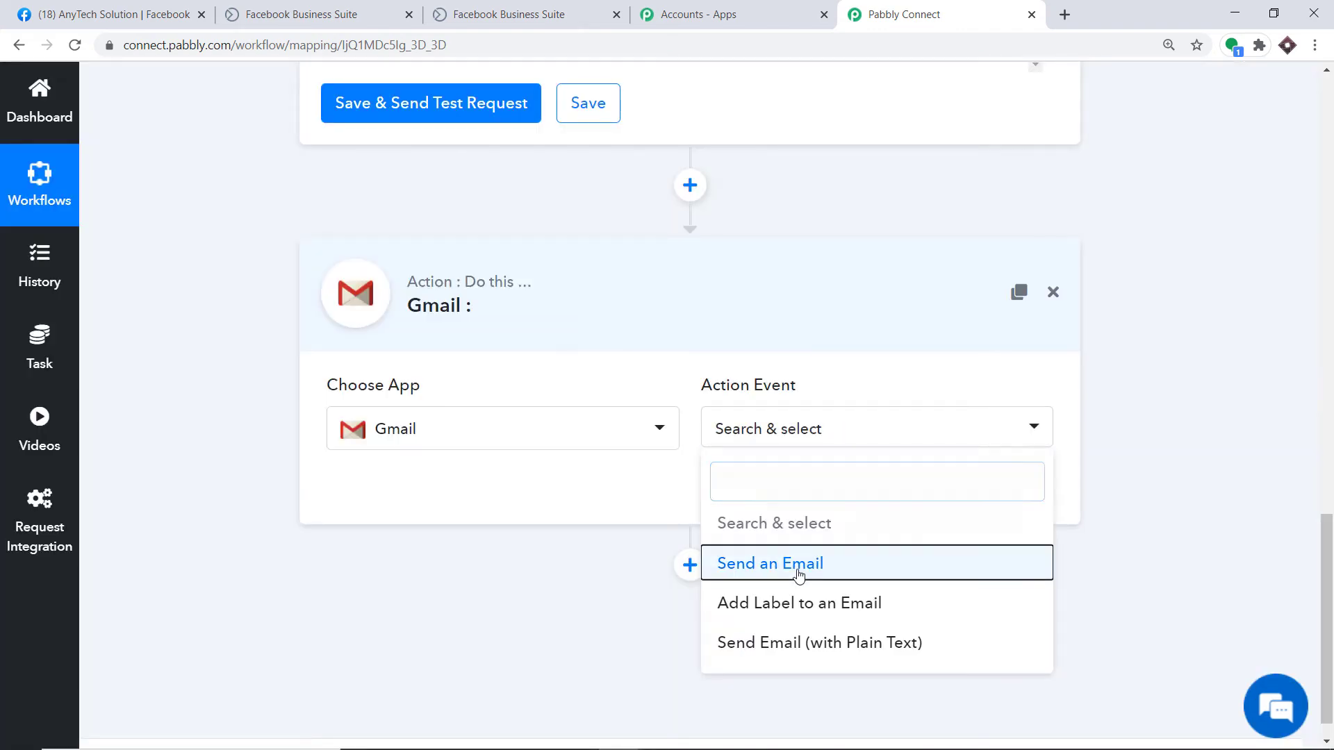
pyautogui.click(798, 563)
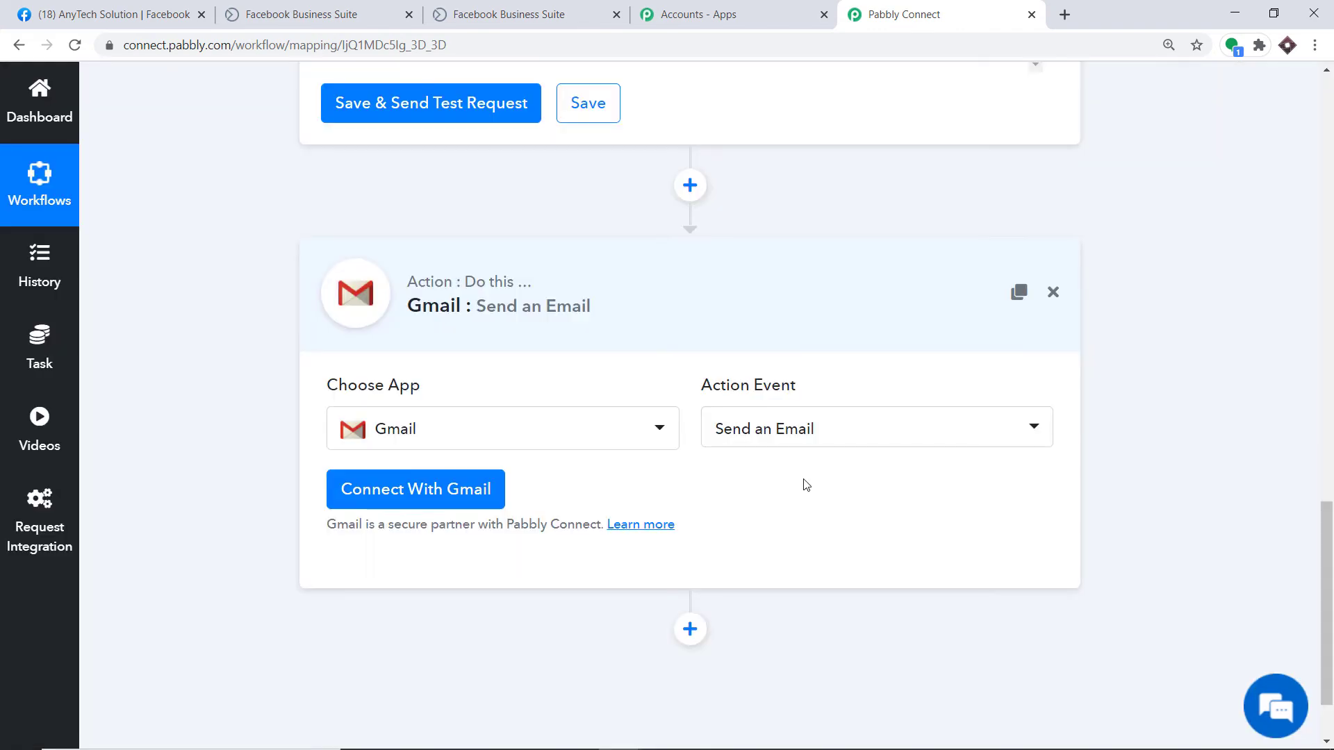
pyautogui.click(792, 430)
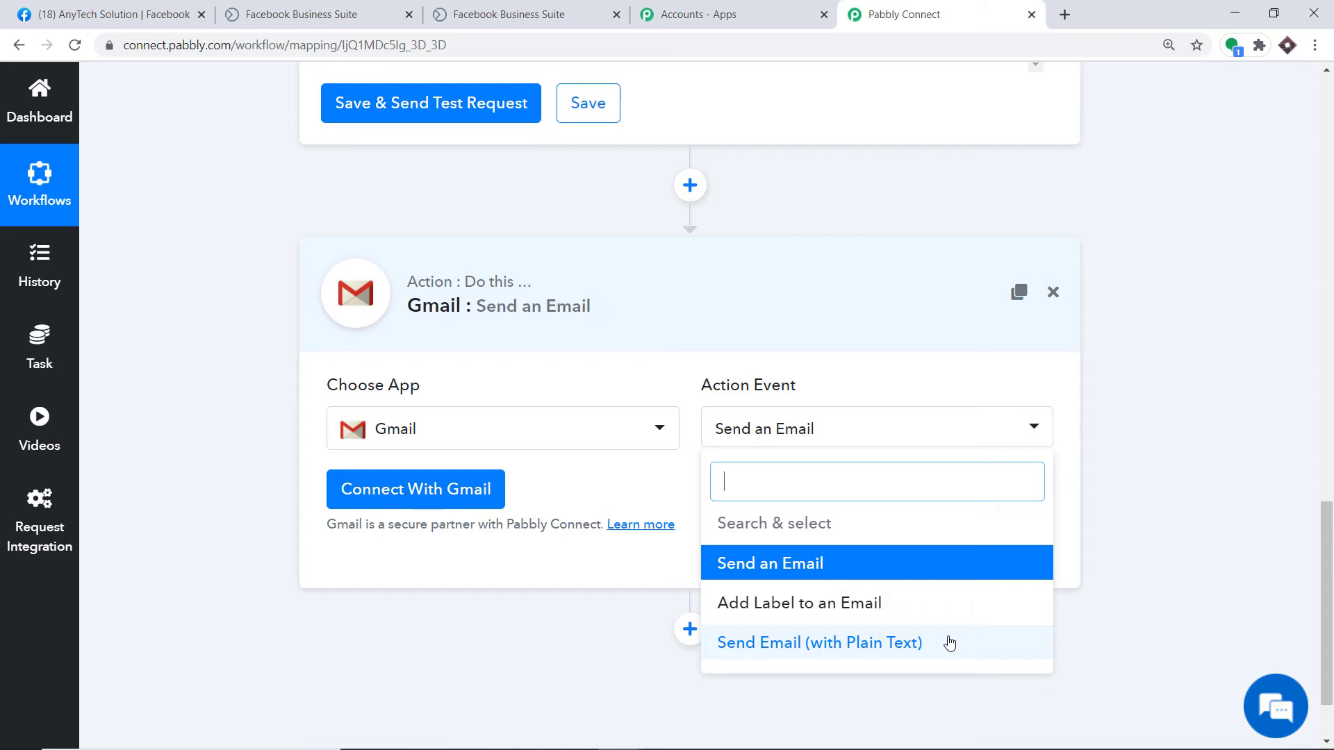
# Step: Sign in with a Google account and allow Pabbly Connect to send email through Gmail
pyautogui.click(785, 566)
pyautogui.click(408, 487)
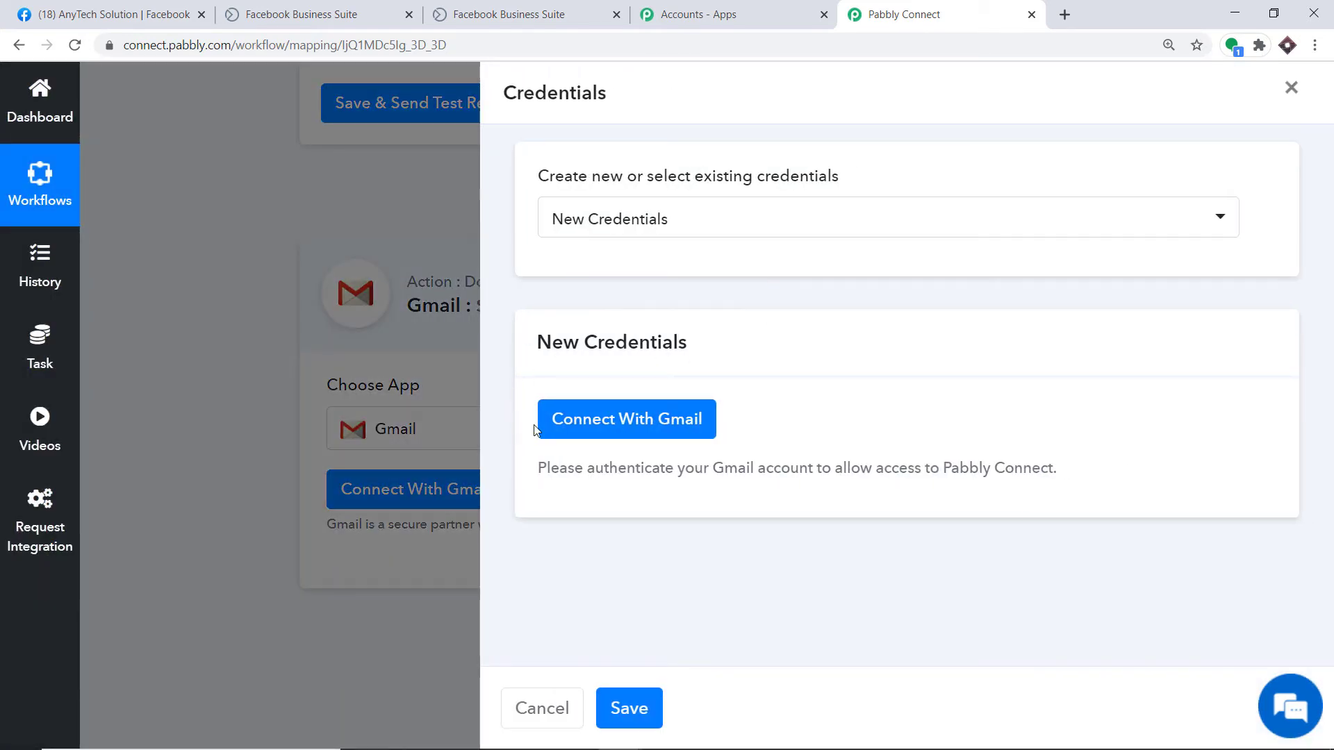
pyautogui.click(622, 429)
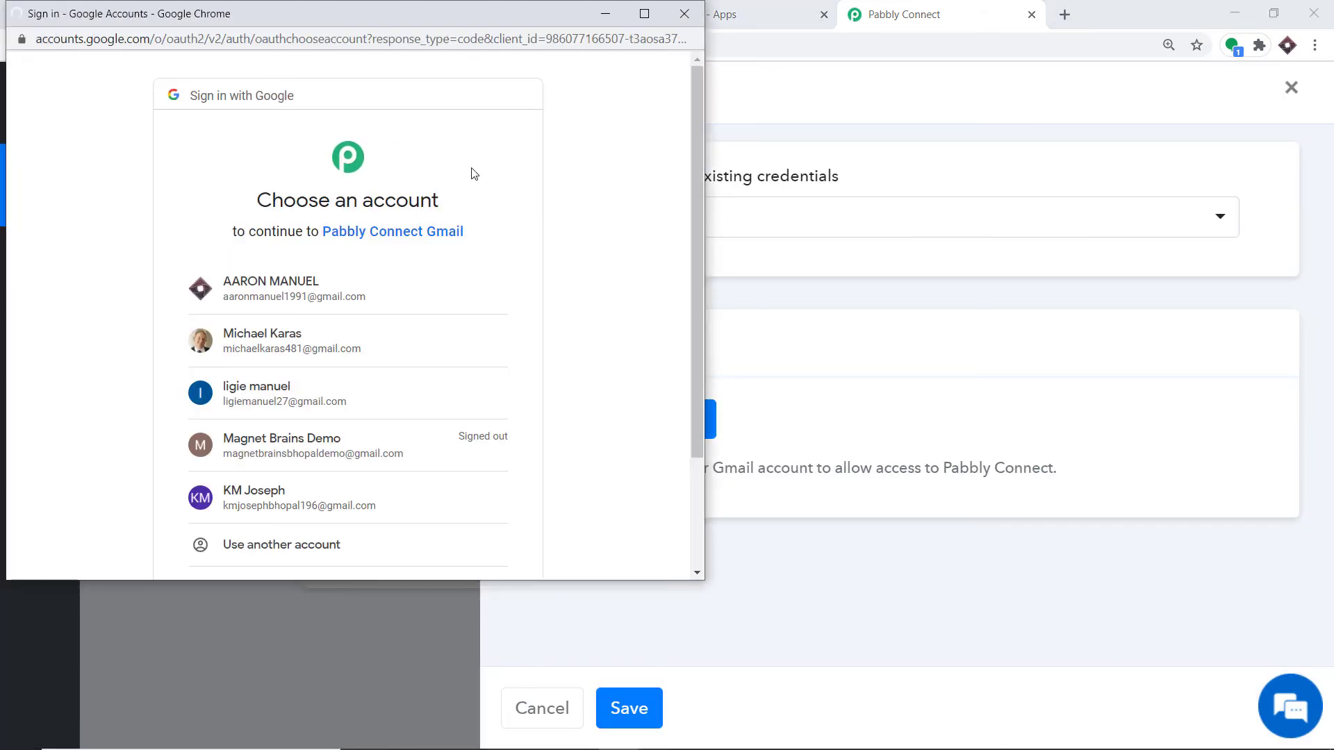
pyautogui.moveTo(424, 15); pyautogui.dragTo(1144, 76)
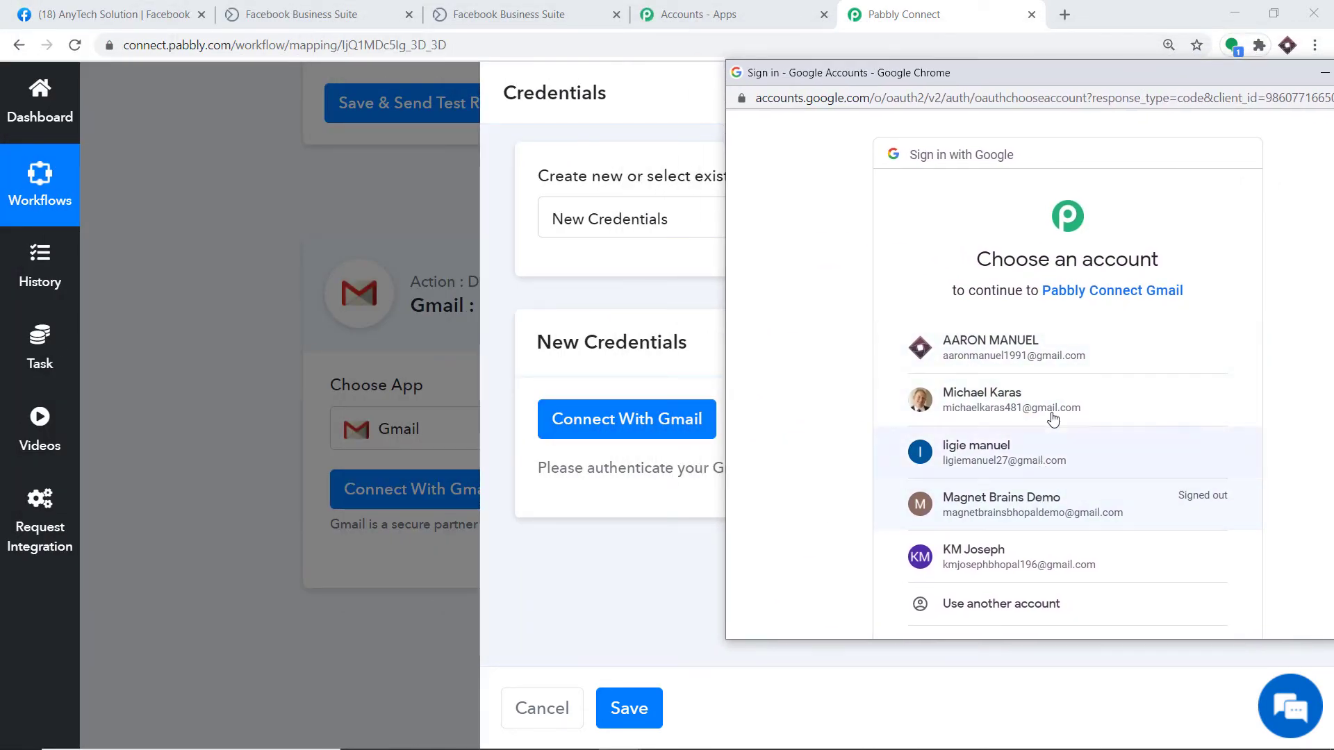
pyautogui.click(994, 351)
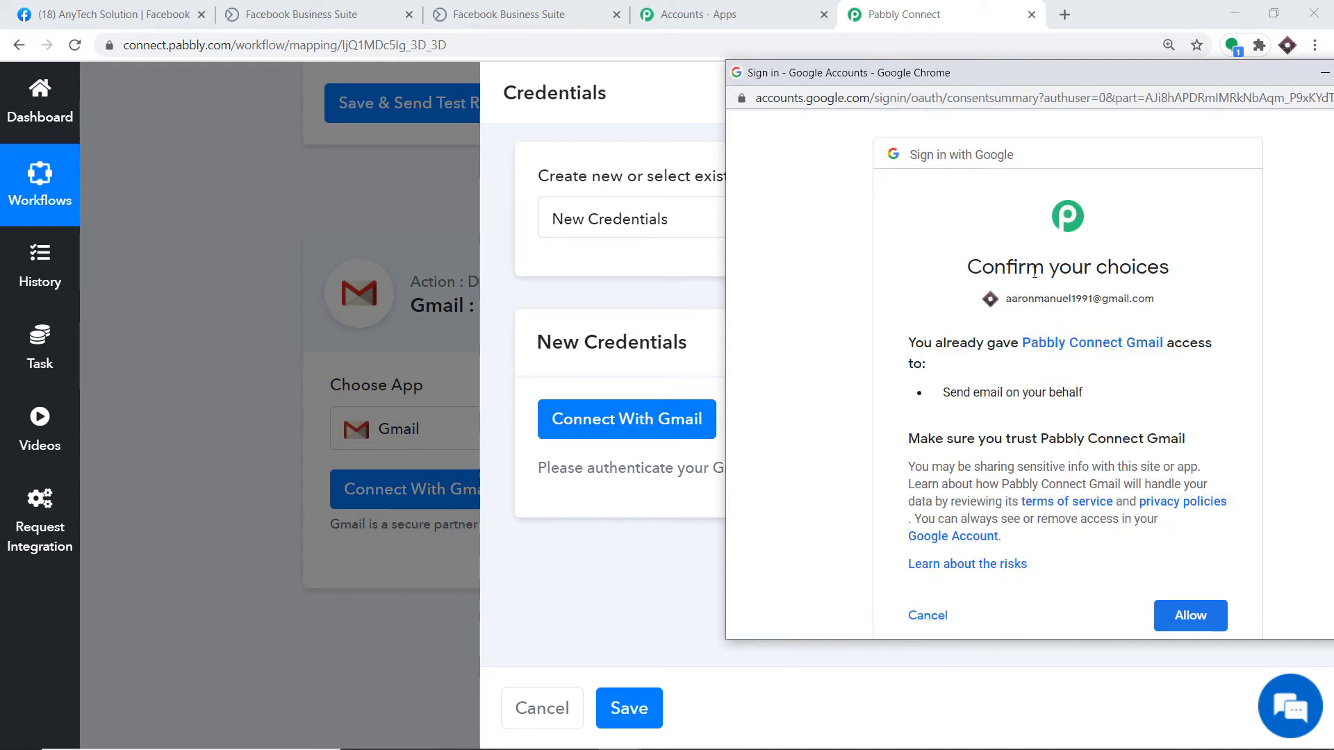
pyautogui.scroll(-1, 1031, 286)
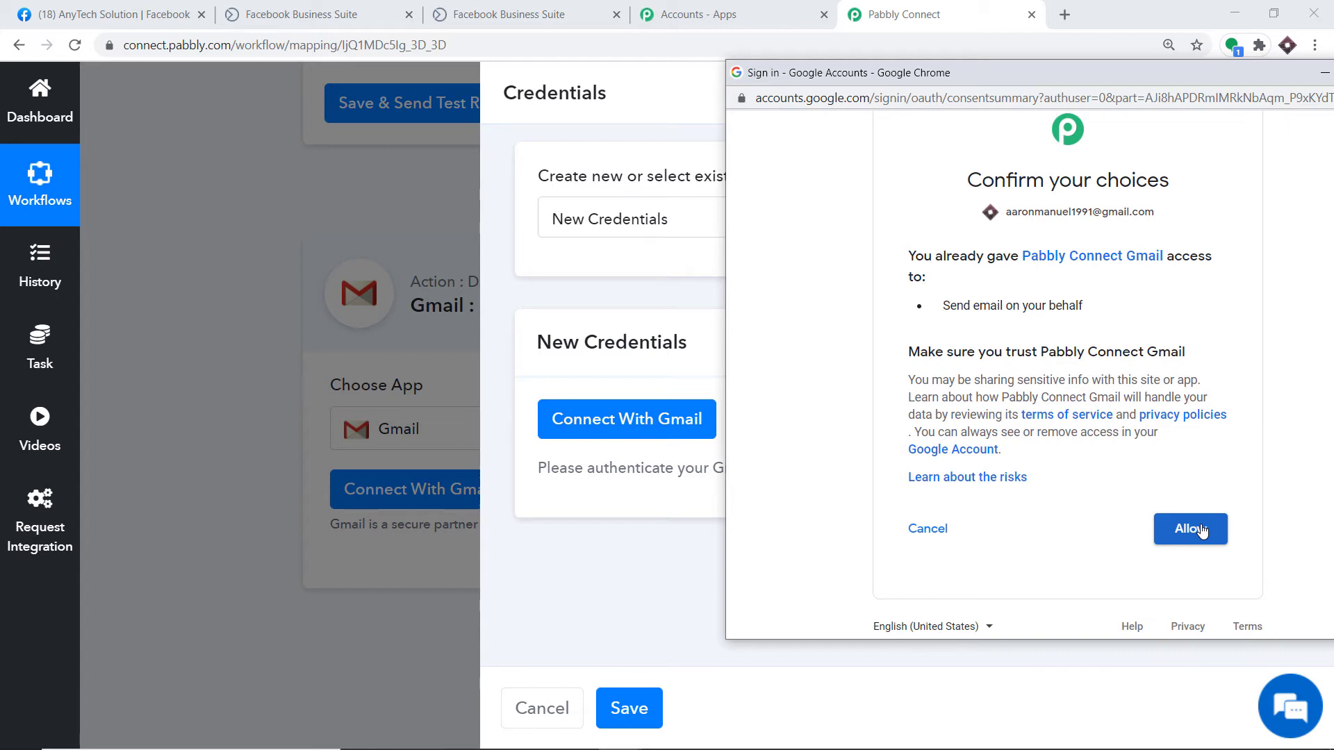
pyautogui.click(1201, 530)
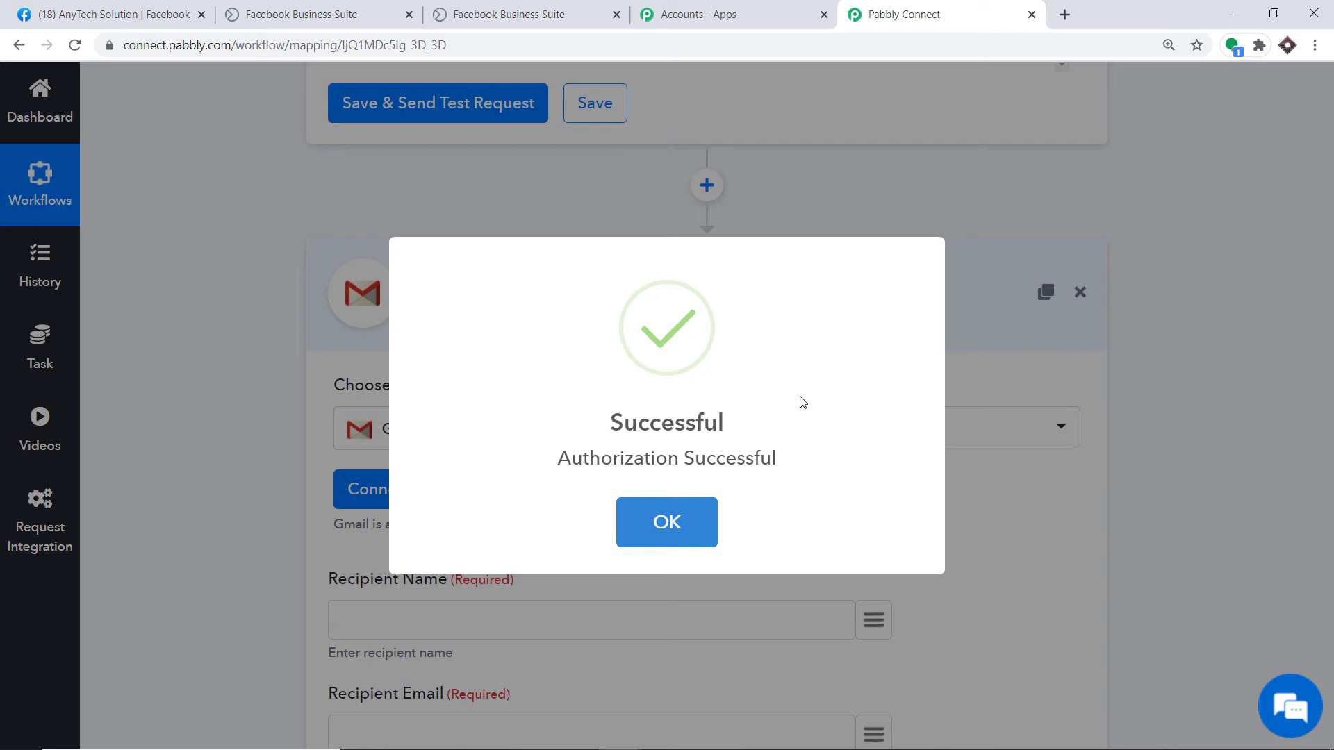
pyautogui.click(682, 513)
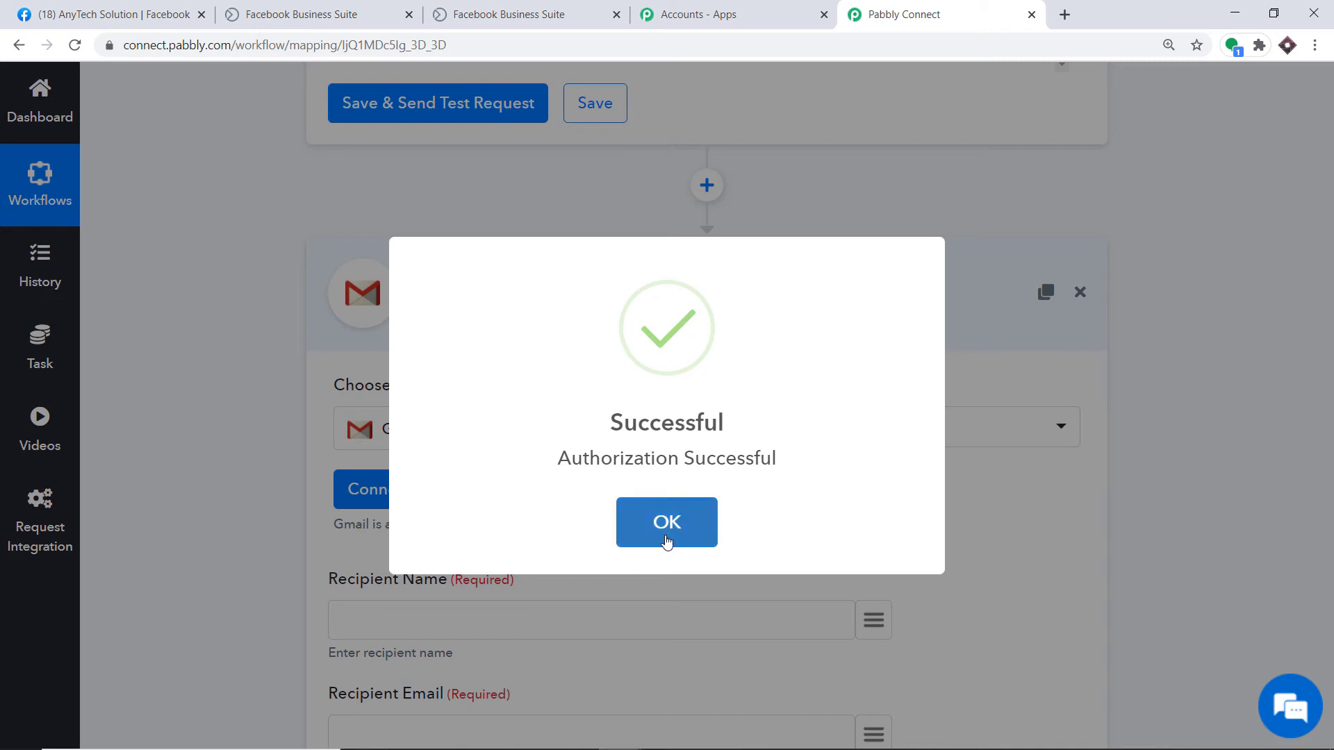
# Step: Scroll through the empty recipient, sender, subject and message fields of the Gmail action
pyautogui.scroll(-3, 744, 397)
pyautogui.scroll(-9, 742, 393)
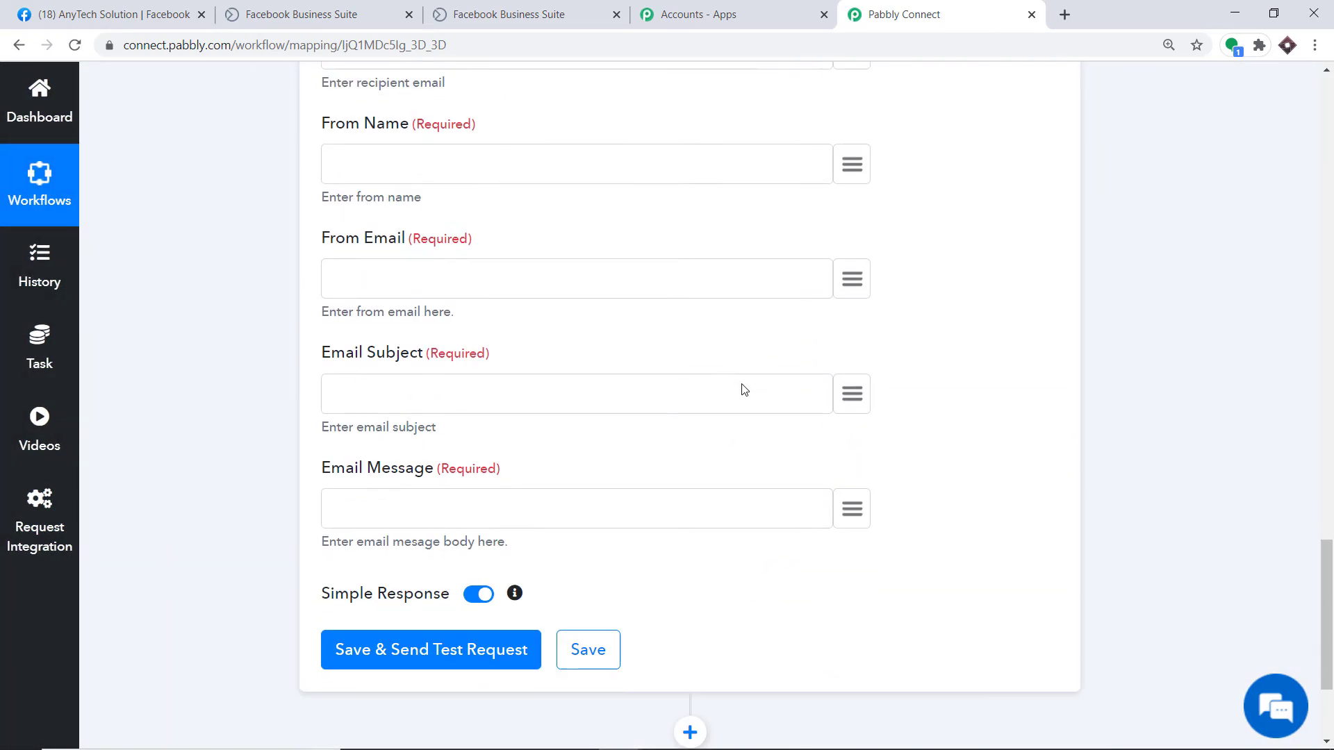
pyautogui.scroll(7, 721, 400)
pyautogui.scroll(5, 715, 389)
pyautogui.scroll(-5, 713, 386)
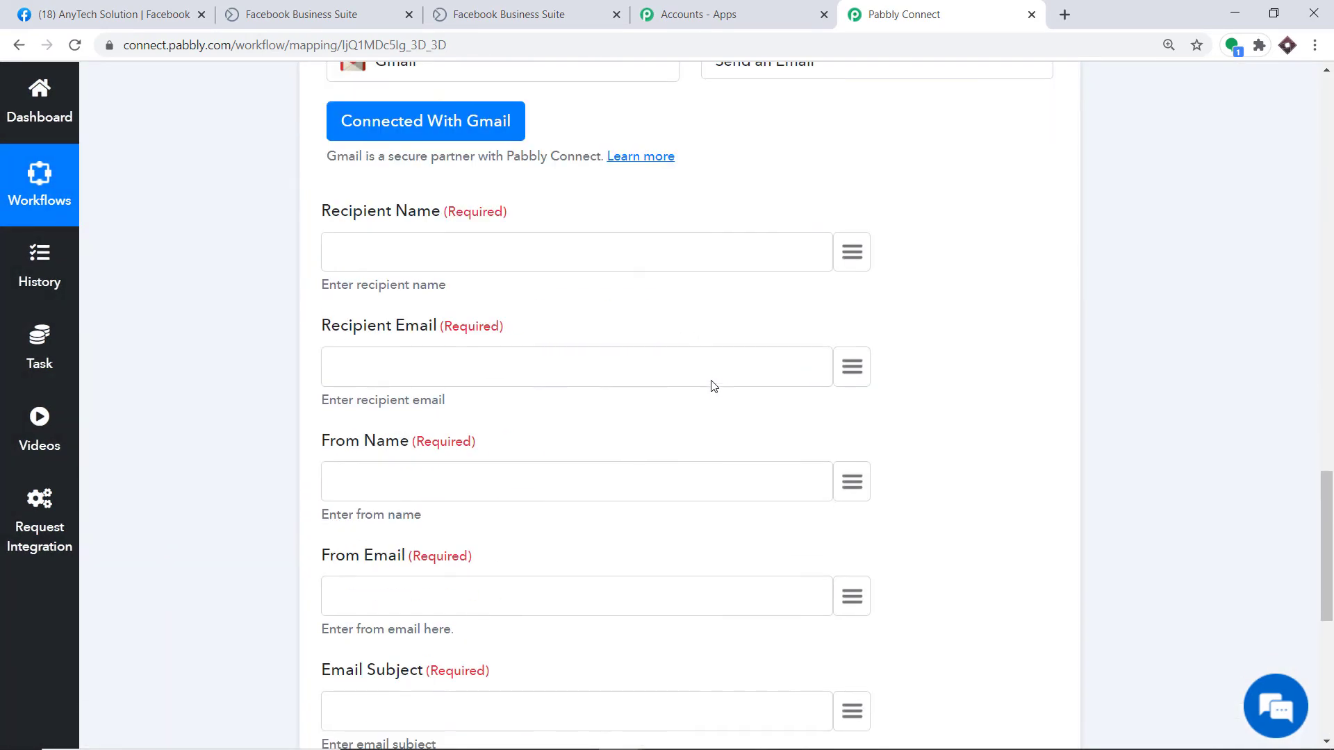
pyautogui.scroll(-4, 552, 517)
pyautogui.scroll(4, 550, 520)
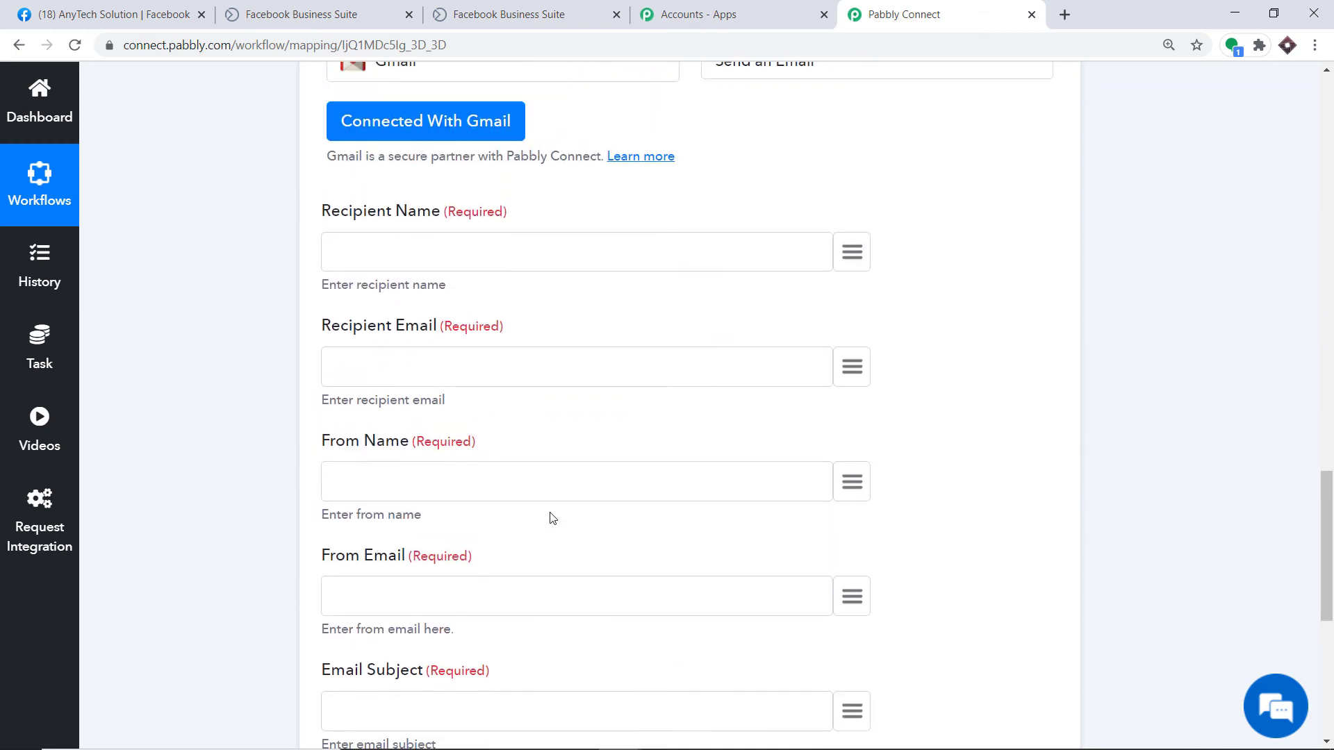
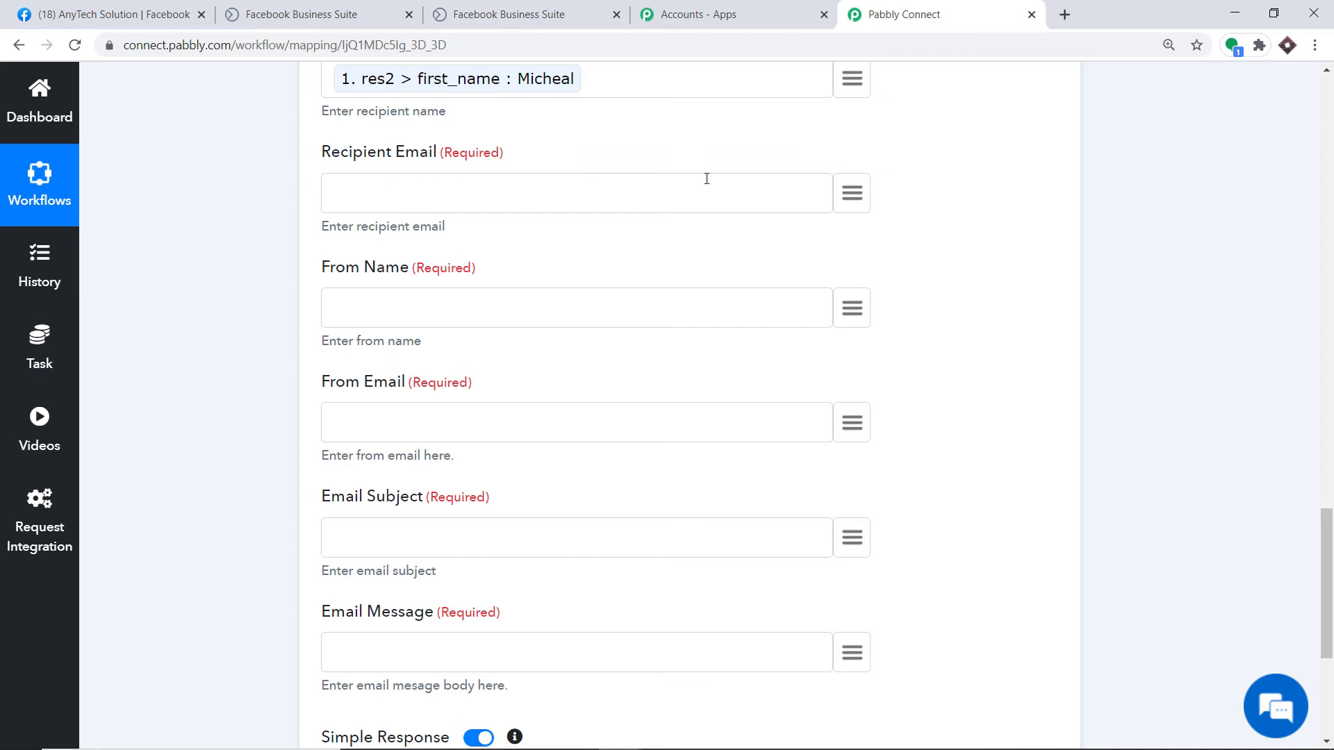
# Step: Map the lead's res2 > email field as the Recipient Email
pyautogui.click(852, 193)
pyautogui.scroll(-1, 735, 375)
pyautogui.scroll(-4, 734, 375)
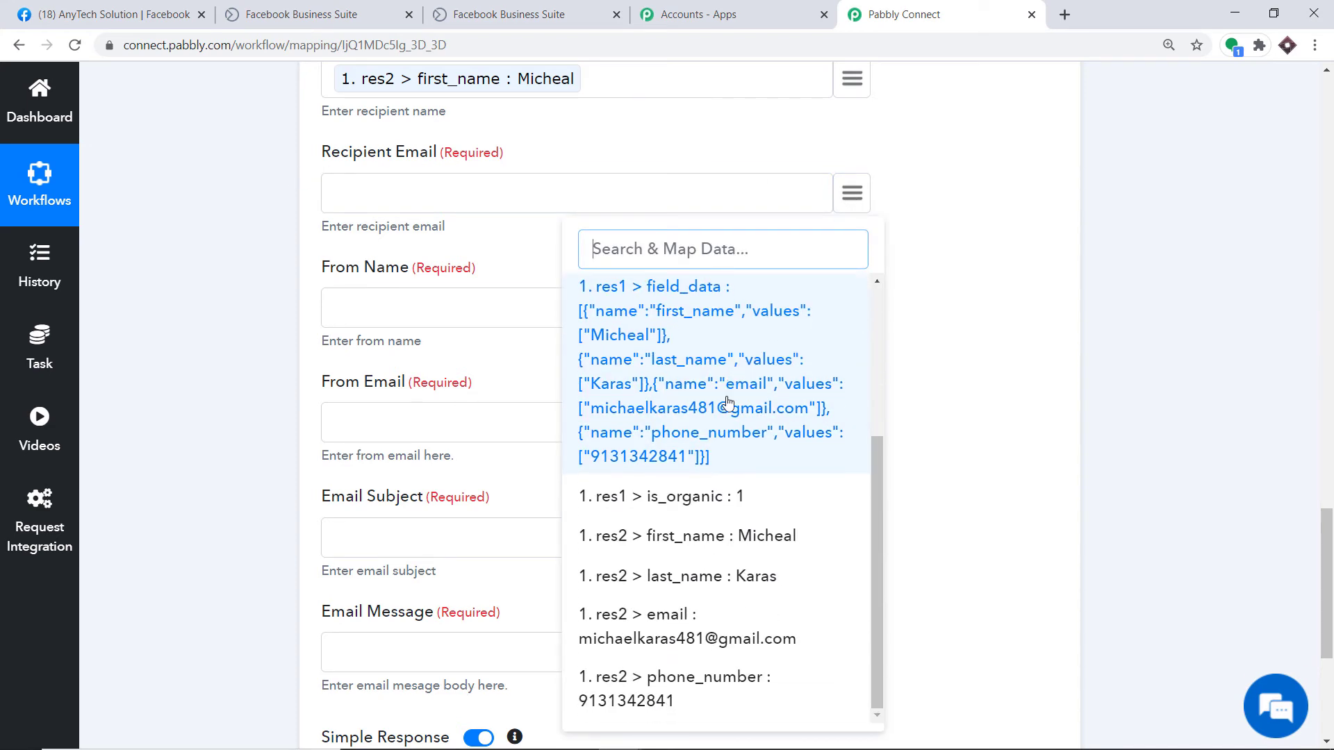
pyautogui.click(716, 620)
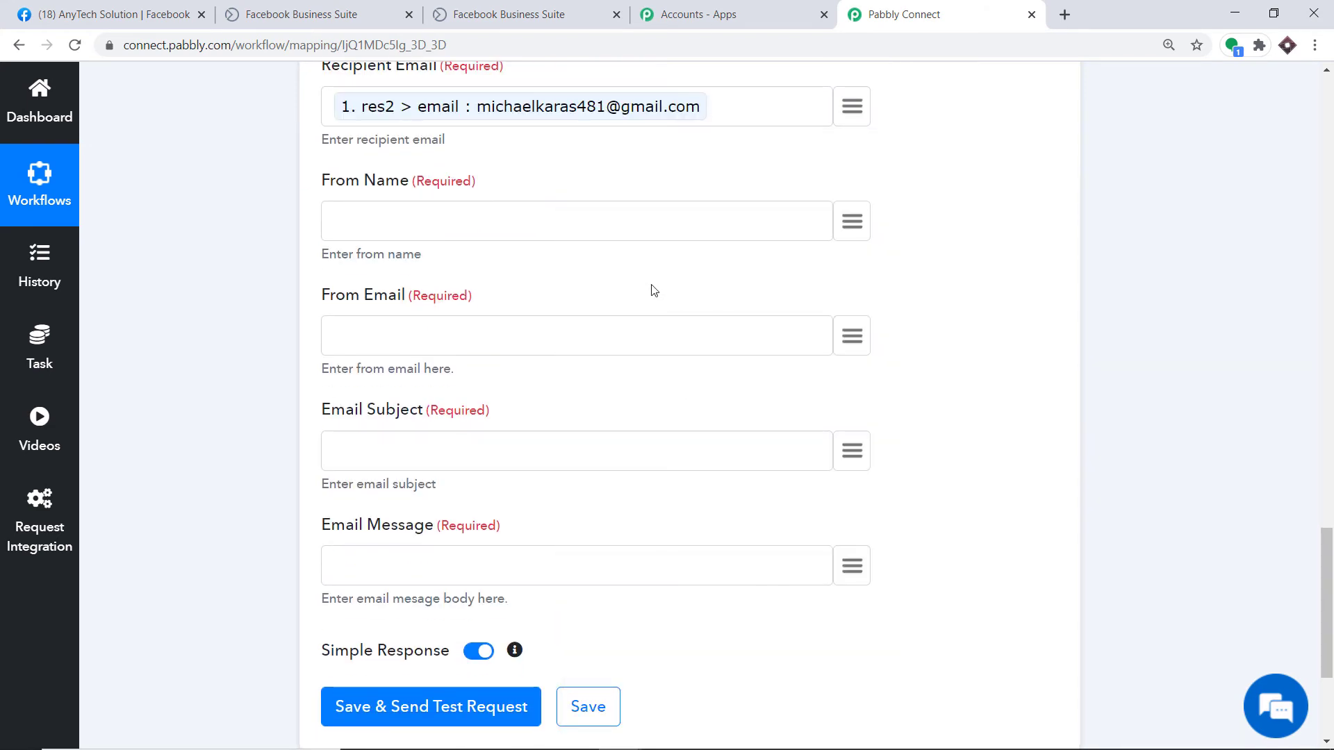
# Step: Fill in the sender's name and Gmail address, and set the subject to 'Thank You'
pyautogui.click(371, 211)
pyautogui.write('Aaron')
pyautogui.click(358, 333)
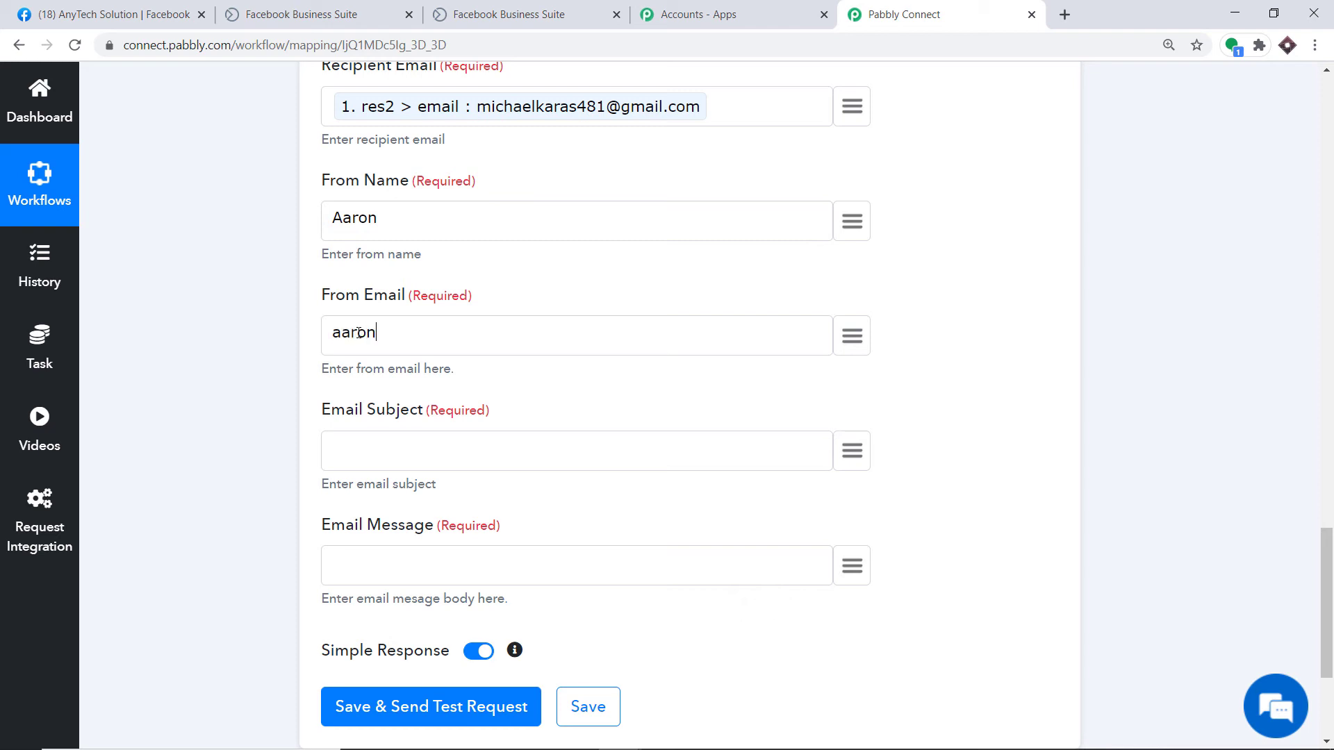
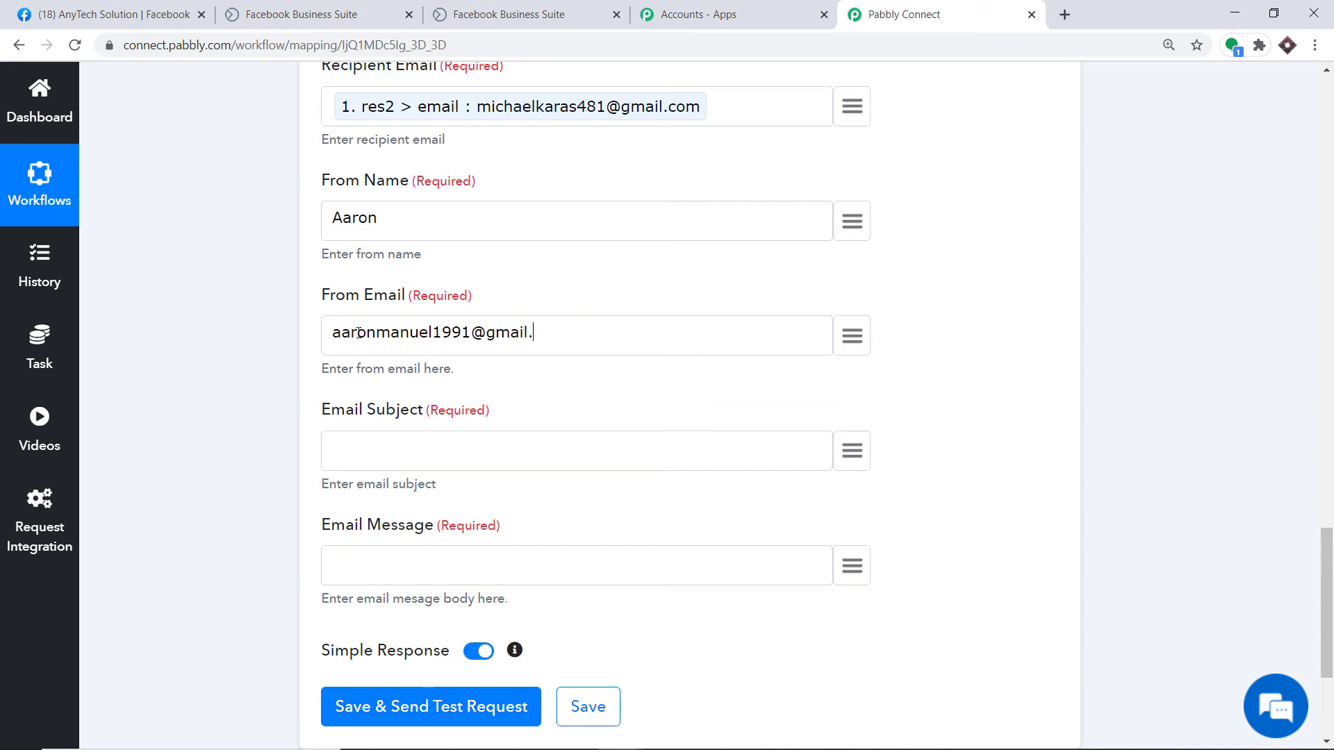
pyautogui.write('TH')
pyautogui.press('BackSpace')
pyautogui.write('Thank You')
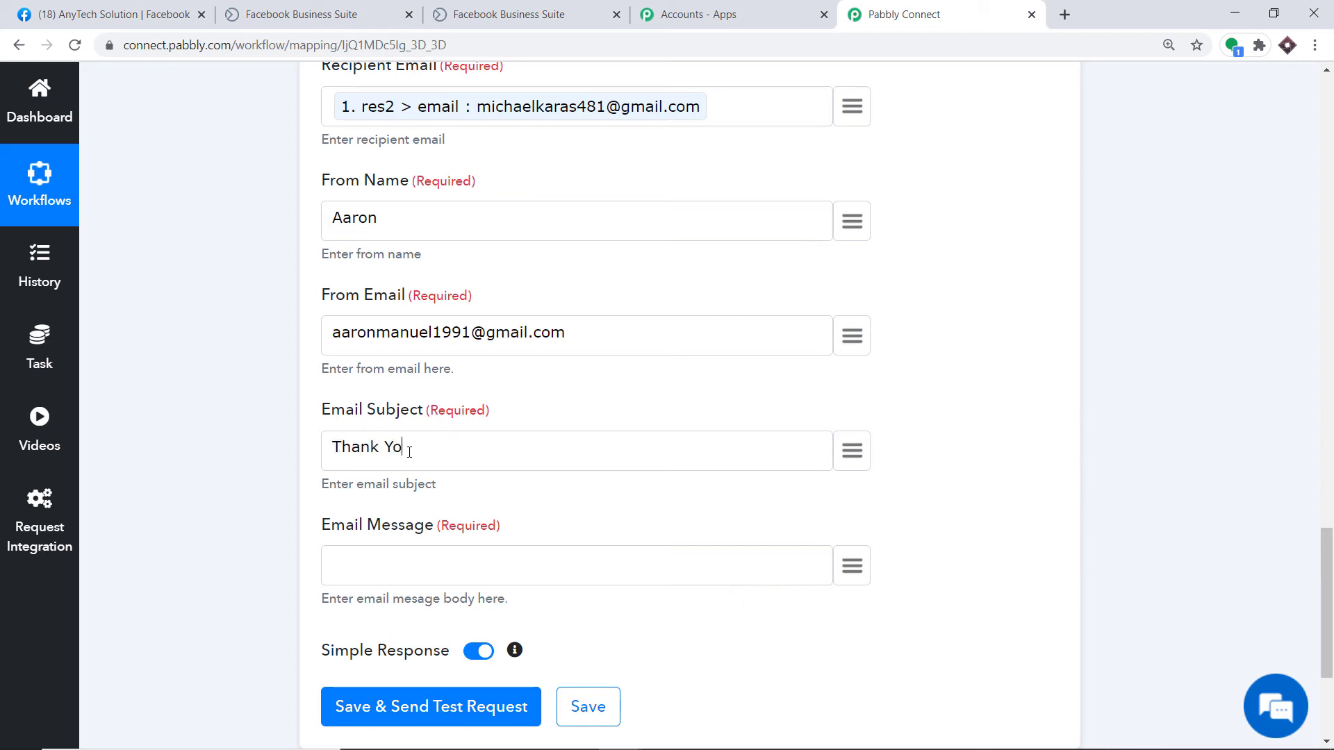
# Step: Start the message with 'Hello' followed by the mapped res2 first_name and last_name
pyautogui.scroll(-2, 408, 456)
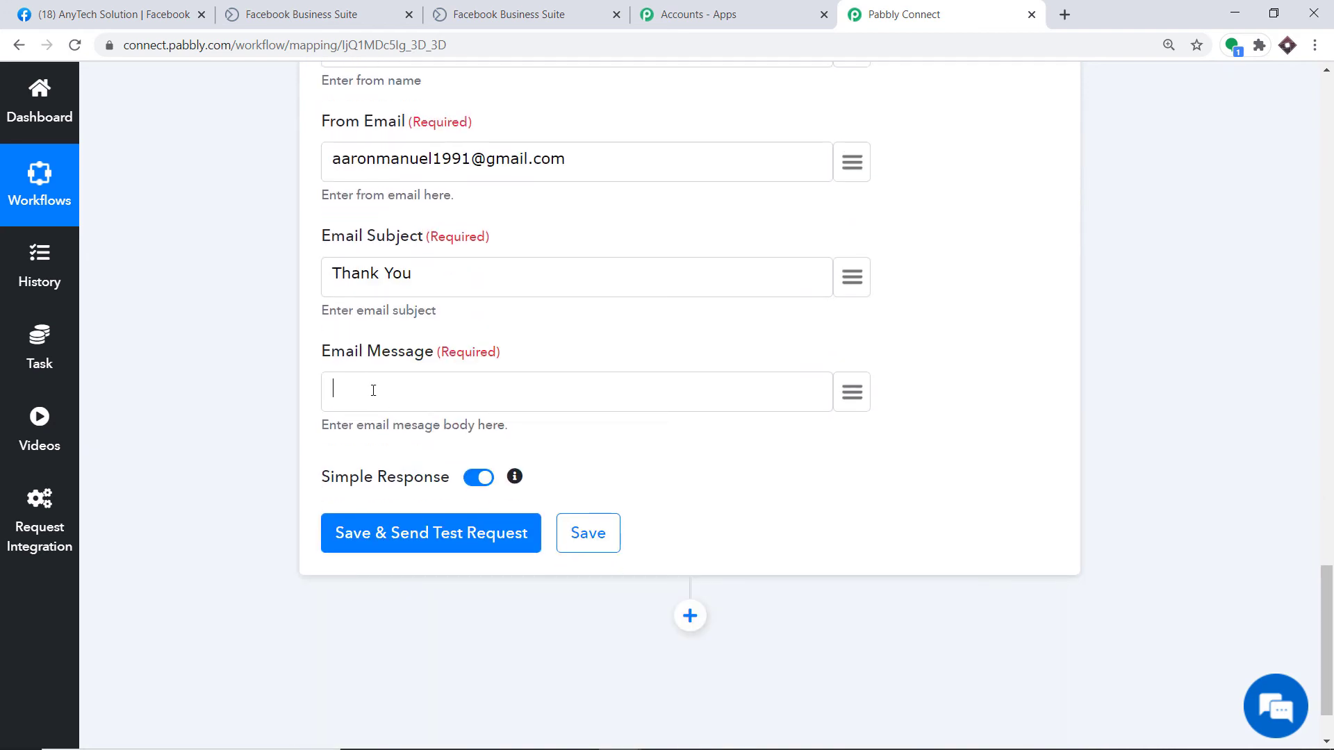
pyautogui.write('Hello')
pyautogui.click(852, 393)
pyautogui.write('miche')
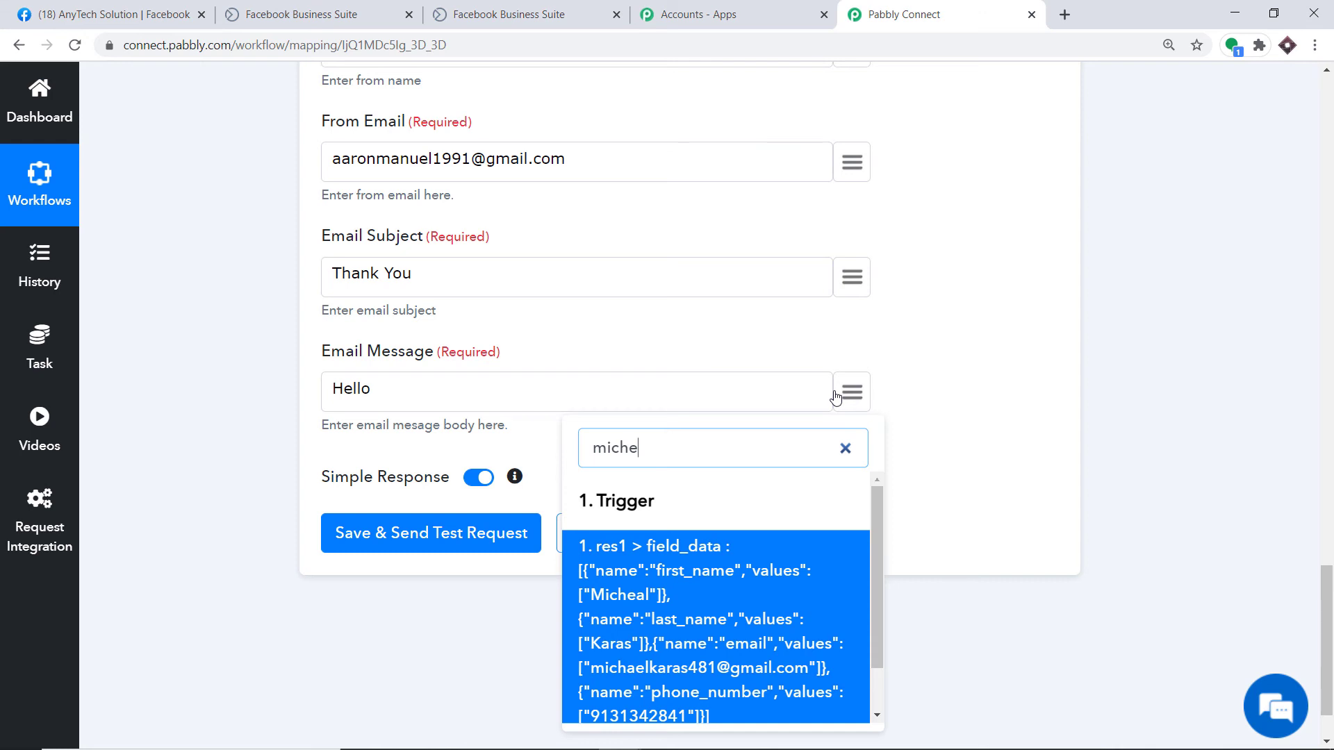
pyautogui.scroll(-3, 764, 611)
pyautogui.write('l')
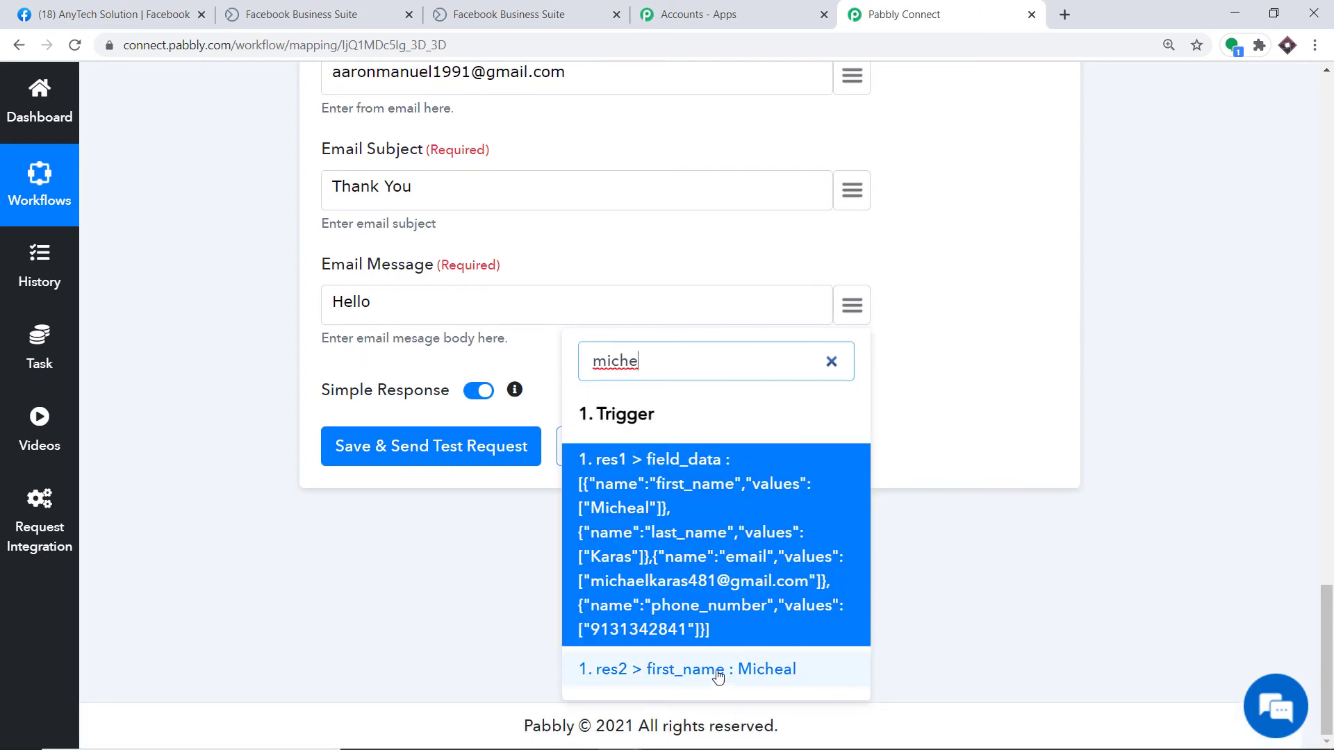
pyautogui.click(717, 673)
pyautogui.click(849, 306)
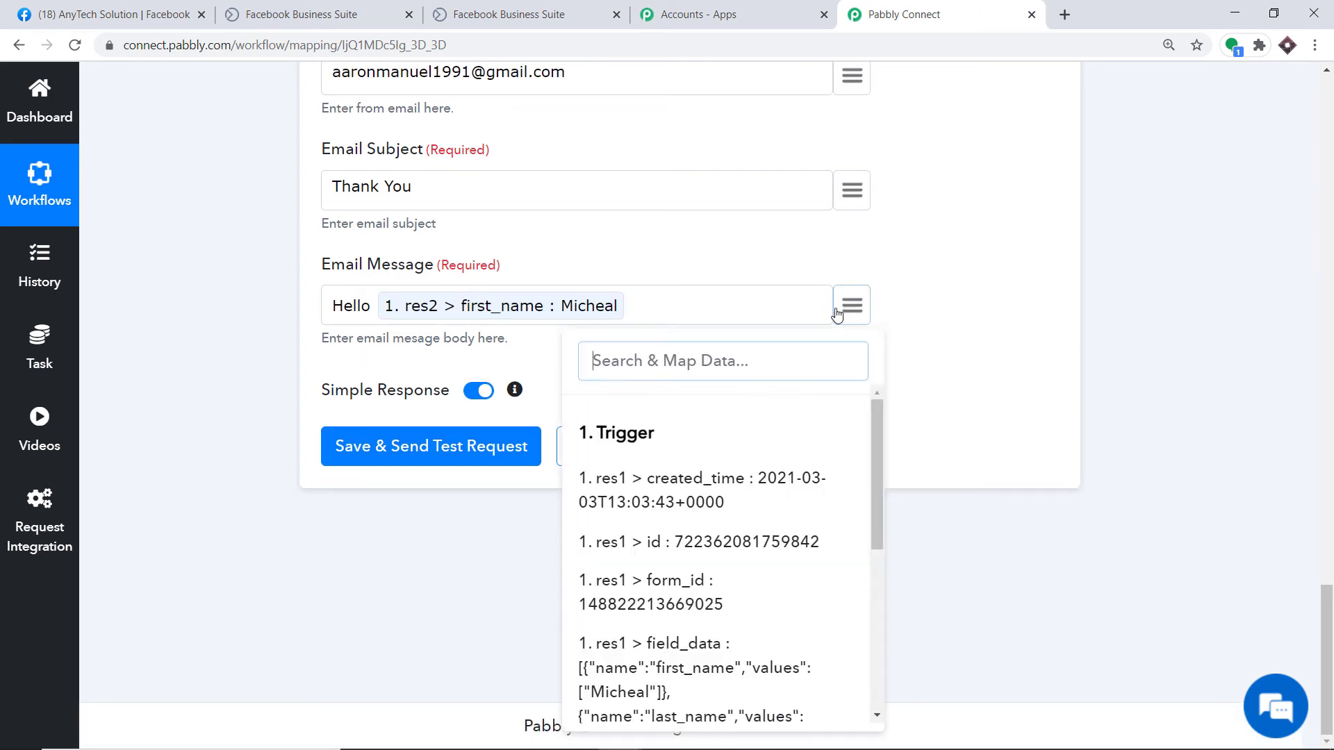
pyautogui.scroll(-5, 736, 611)
pyautogui.click(739, 567)
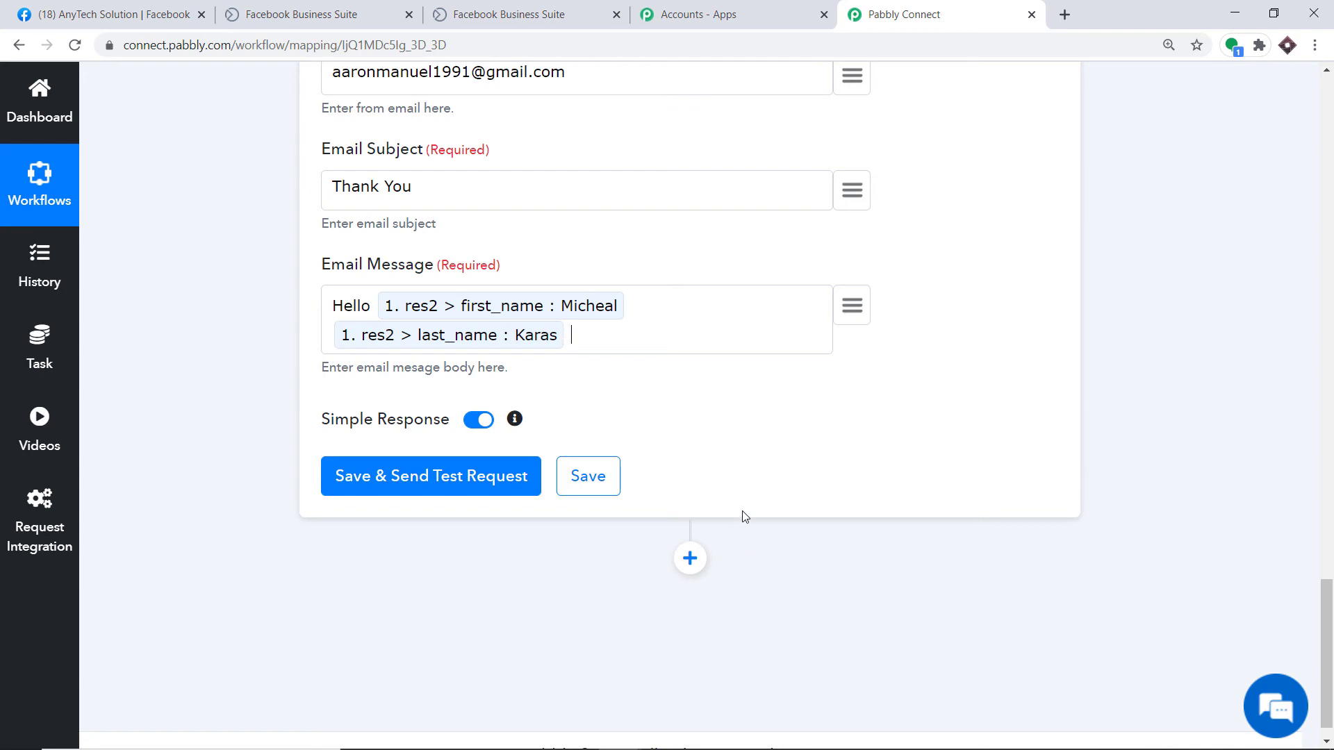
# Step: Add a new line reading 'Thank you for filling out our form'
pyautogui.press('Return')
pyautogui.press('Return')
pyautogui.write('Thank you')
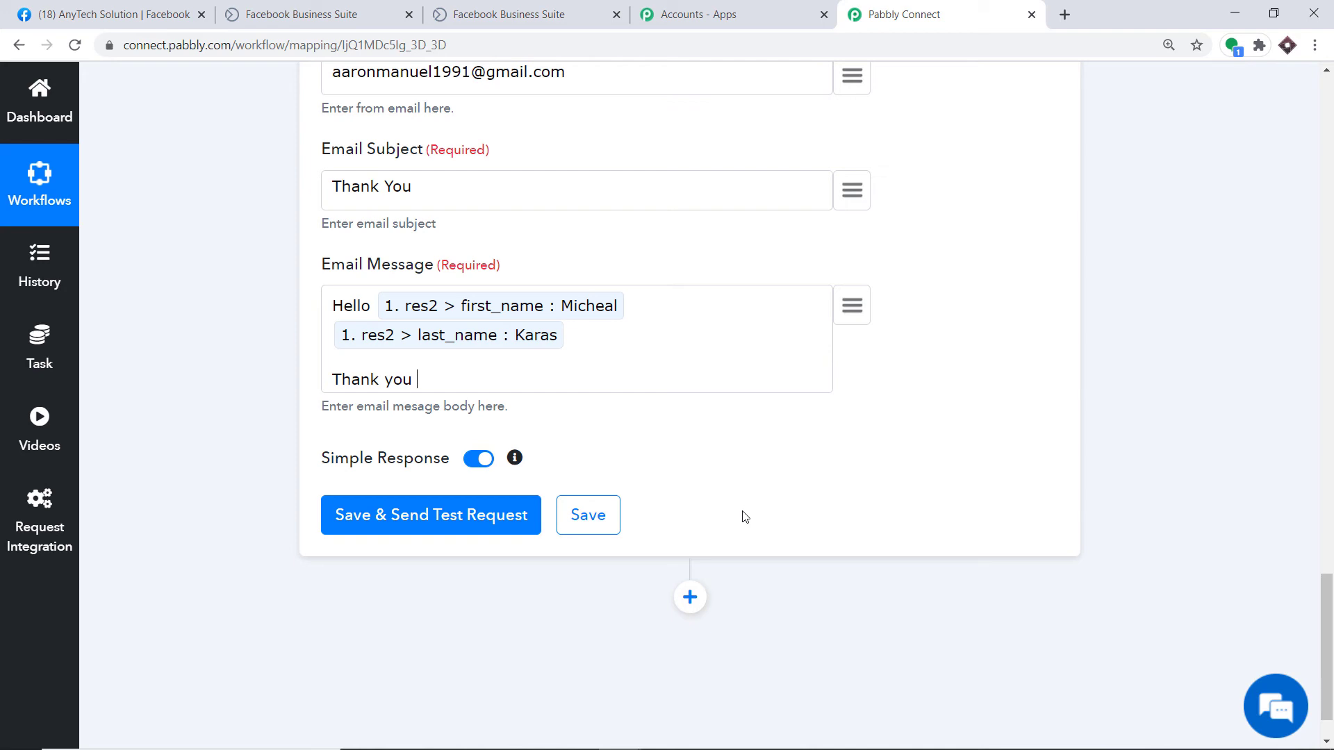
pyautogui.write(' for filling out ourf form')
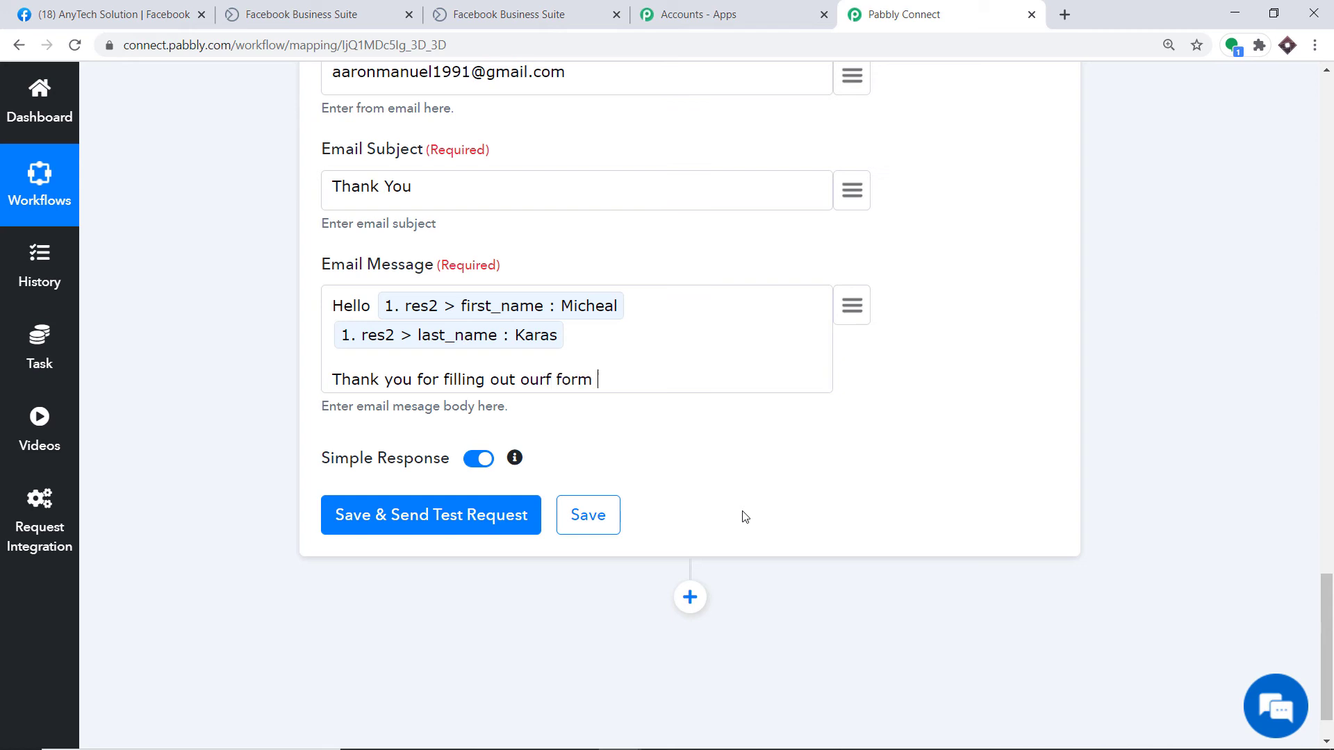
pyautogui.press('BackSpace')
pyautogui.press('BackSpace')
pyautogui.press('BackSpace')
pyautogui.press('BackSpace')
pyautogui.write('form')
pyautogui.scroll(1, 534, 363)
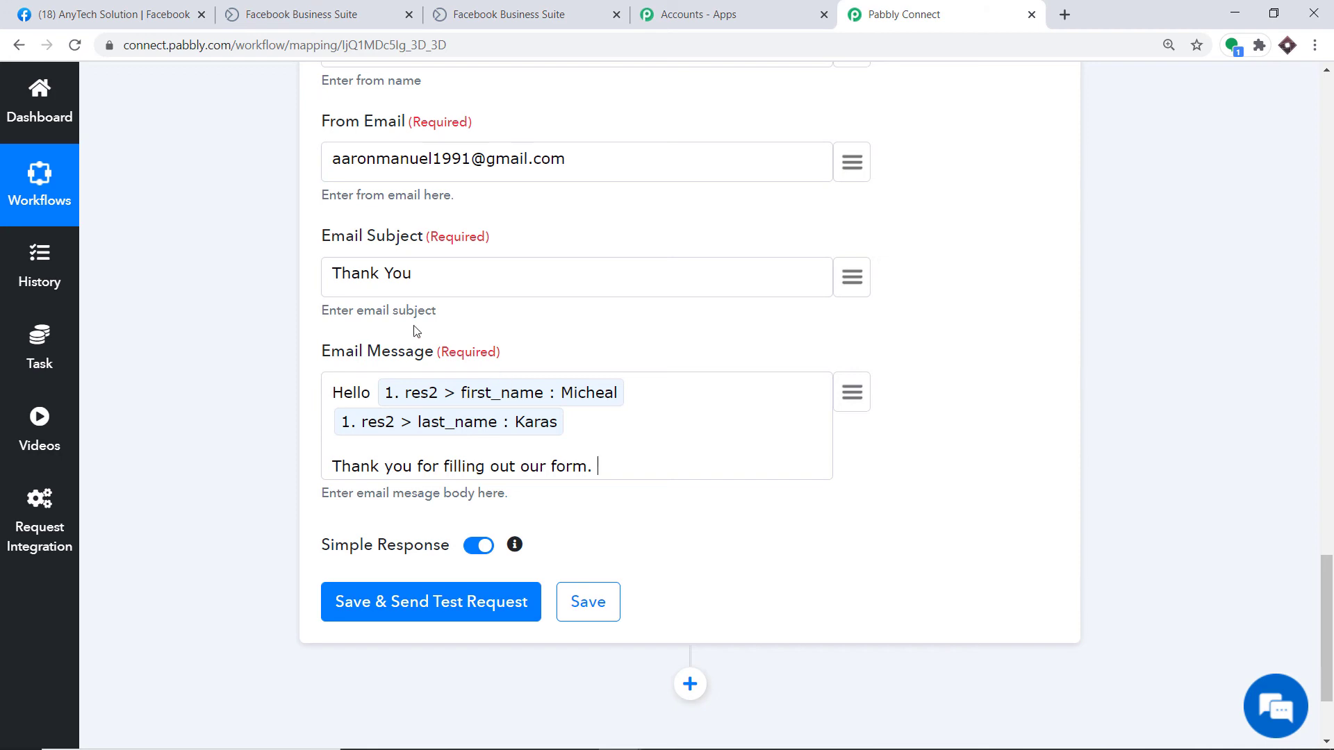
pyautogui.scroll(1, 416, 325)
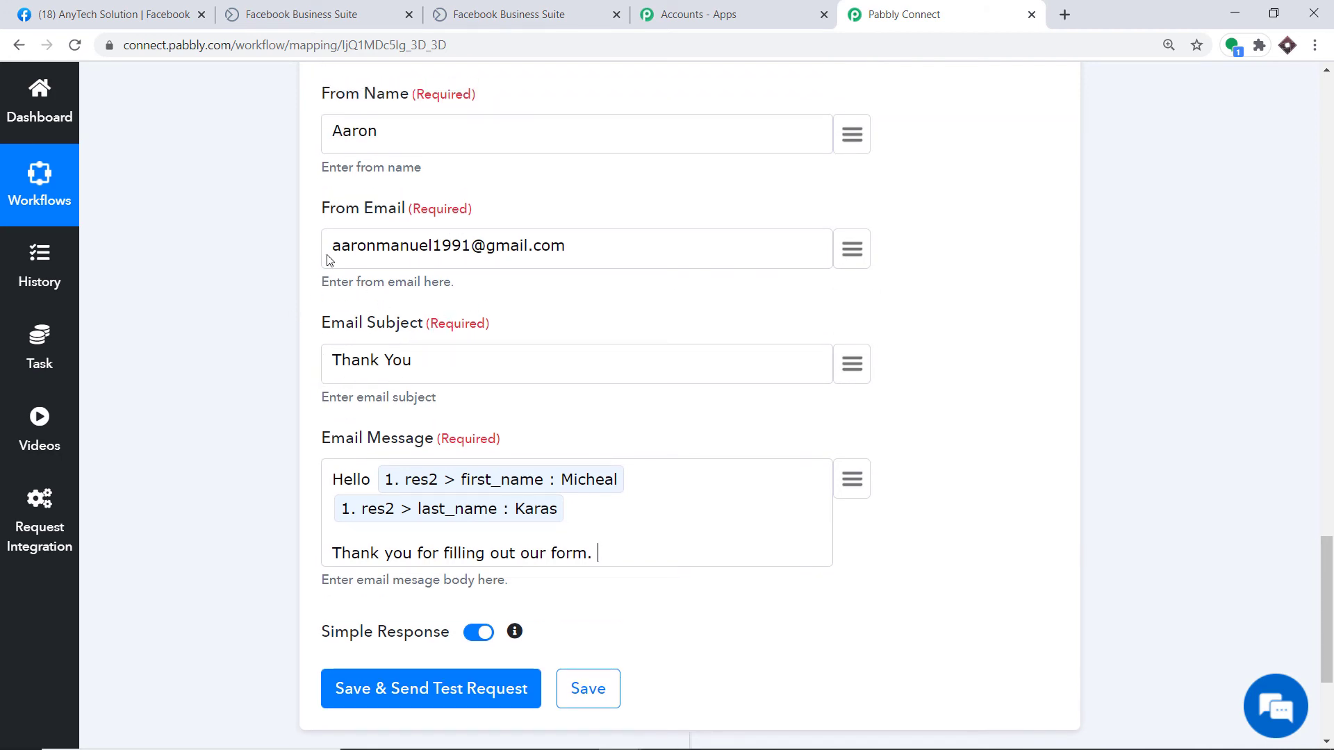
# Step: Save the Gmail step, send a test email, confirm the SENT response, and open a new tab
pyautogui.scroll(1, 417, 261)
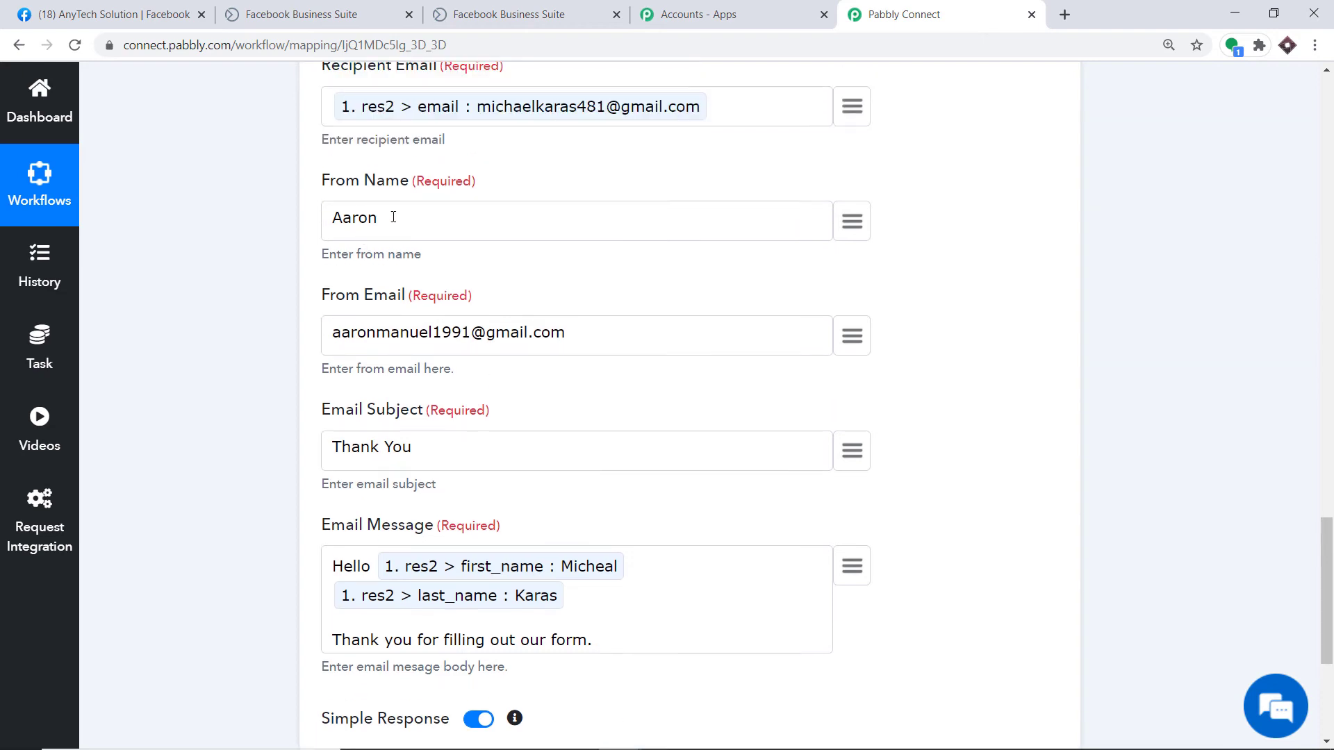
pyautogui.scroll(1, 387, 213)
pyautogui.scroll(2, 514, 199)
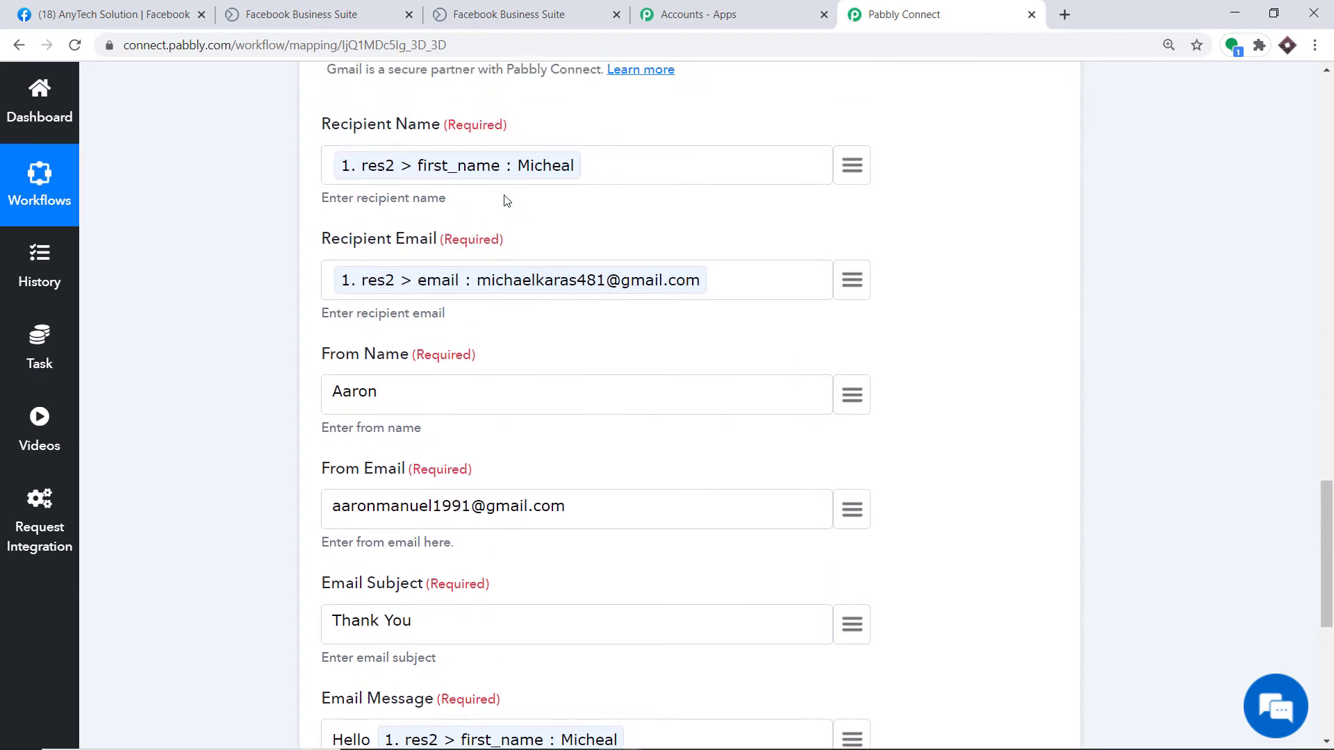
pyautogui.scroll(-5, 512, 228)
pyautogui.scroll(-2, 510, 228)
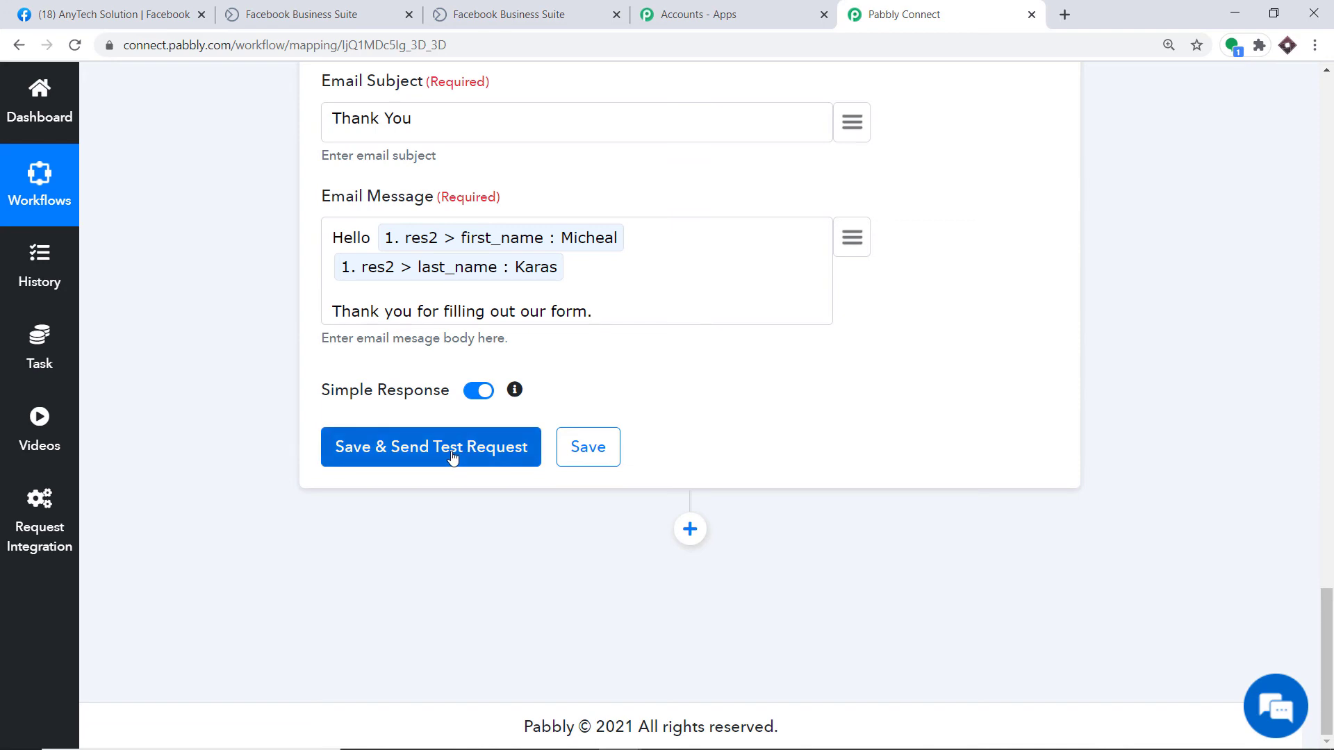
pyautogui.click(369, 452)
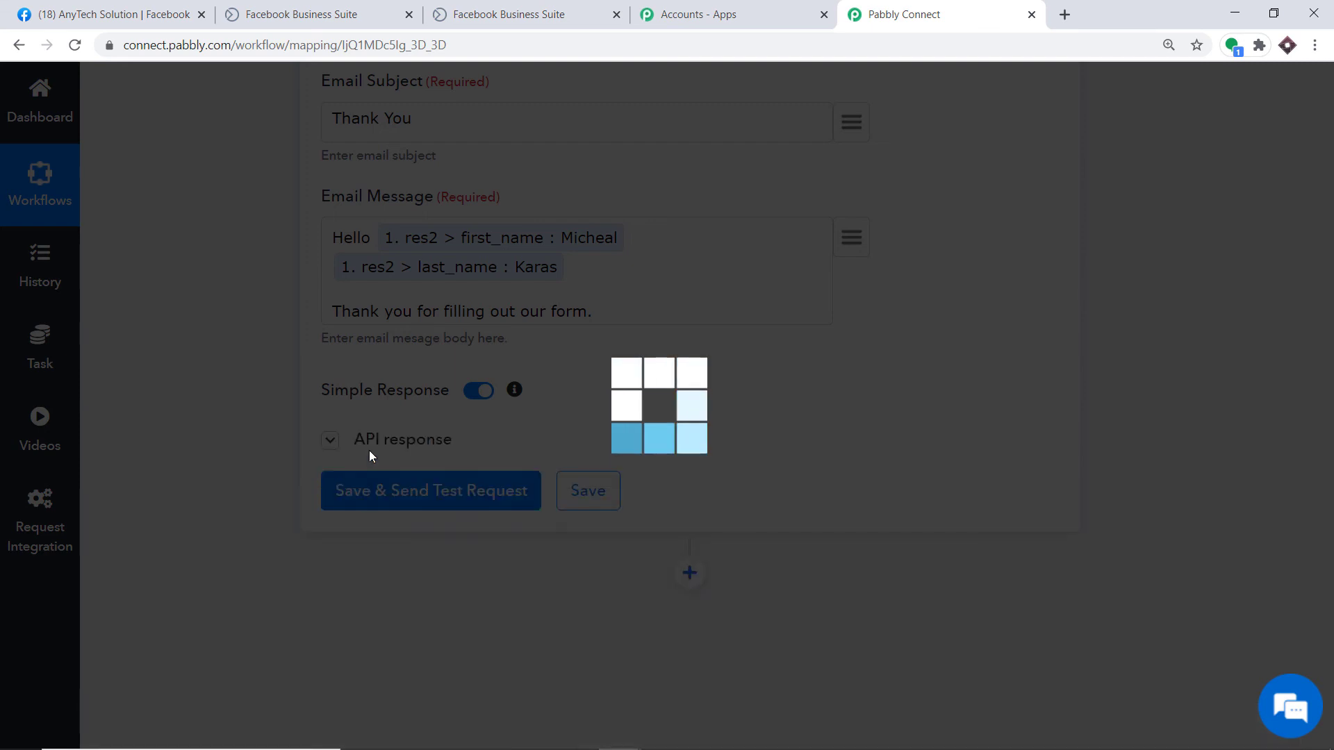
pyautogui.scroll(-3, 733, 399)
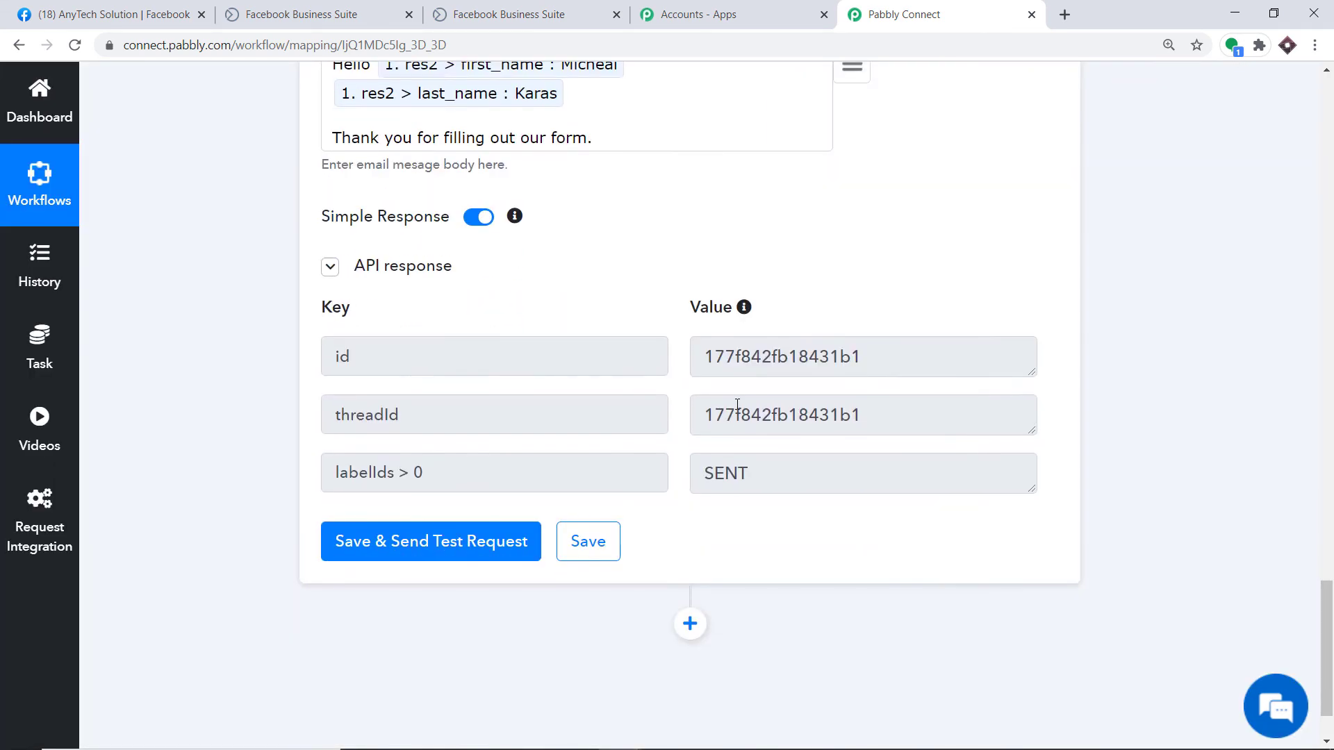
pyautogui.click(1065, 14)
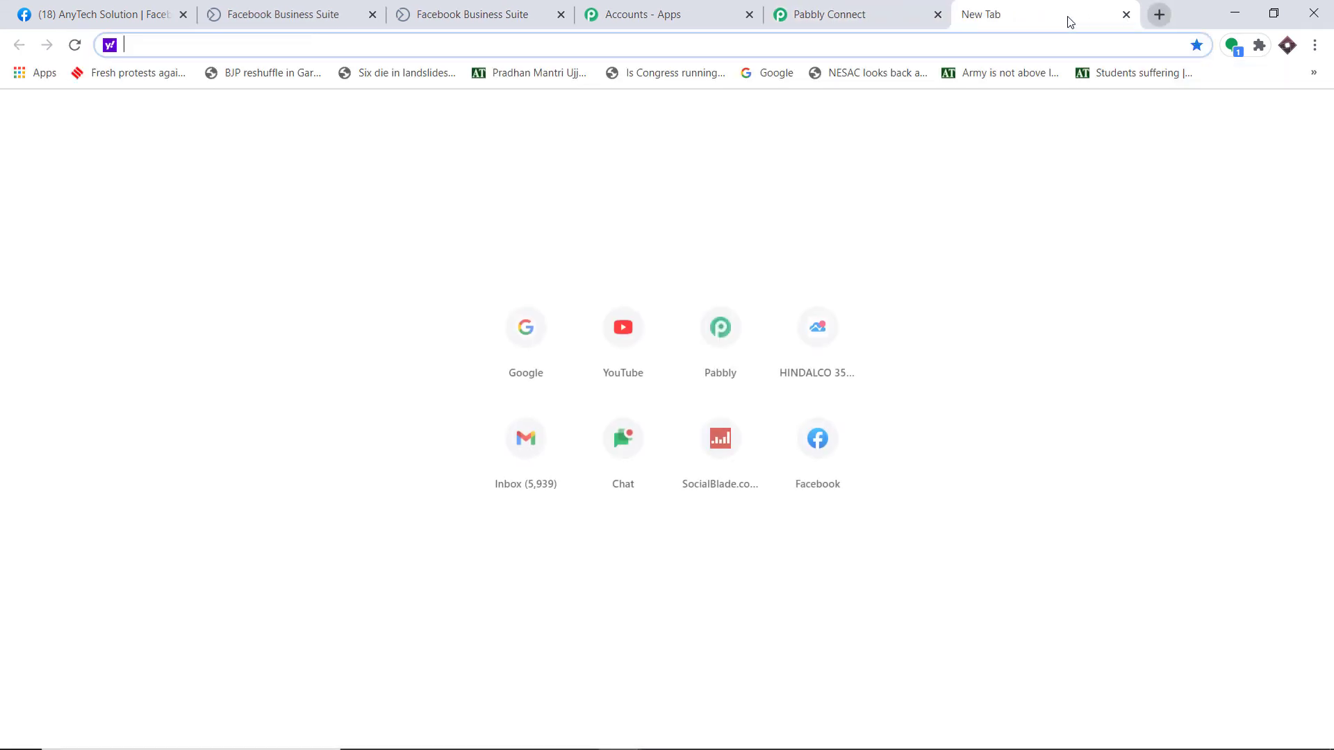
# Step: Switch Gmail to the test lead's account and open the workflow's 'Thank You' email
pyautogui.click(540, 463)
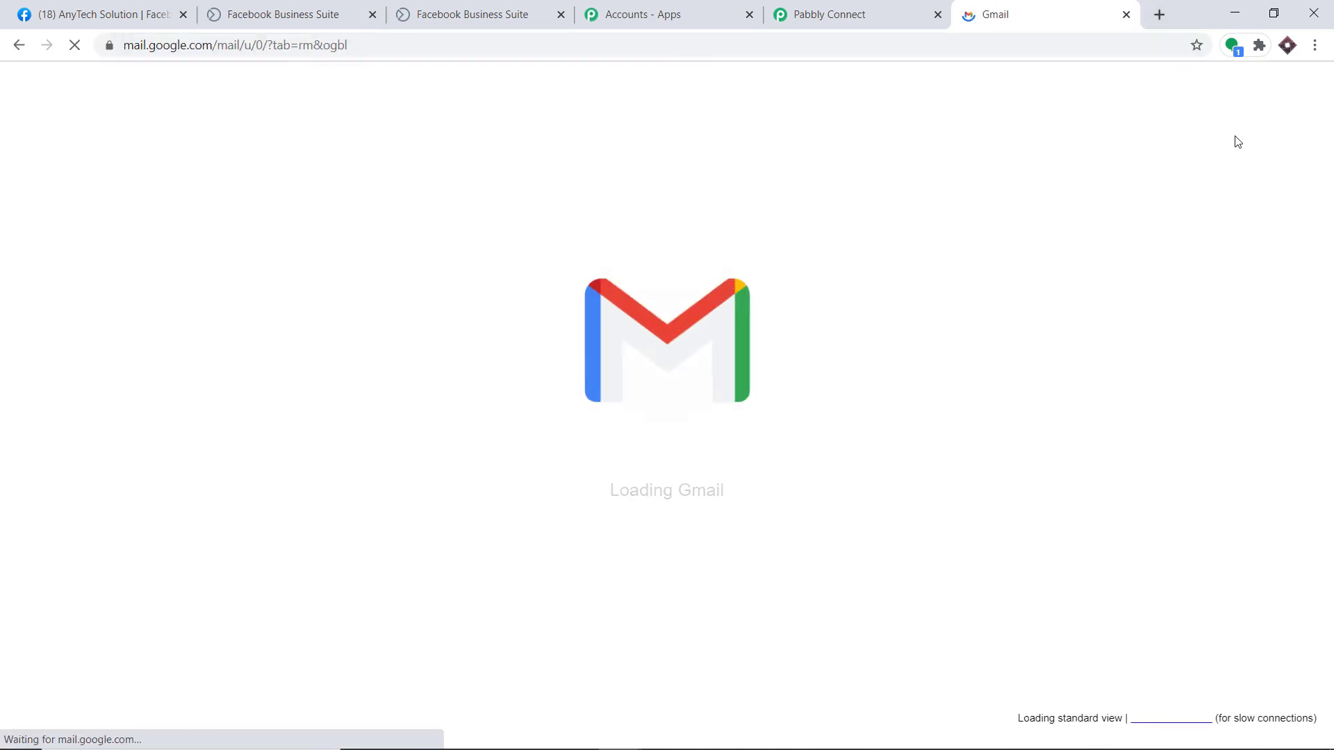
pyautogui.click(1296, 132)
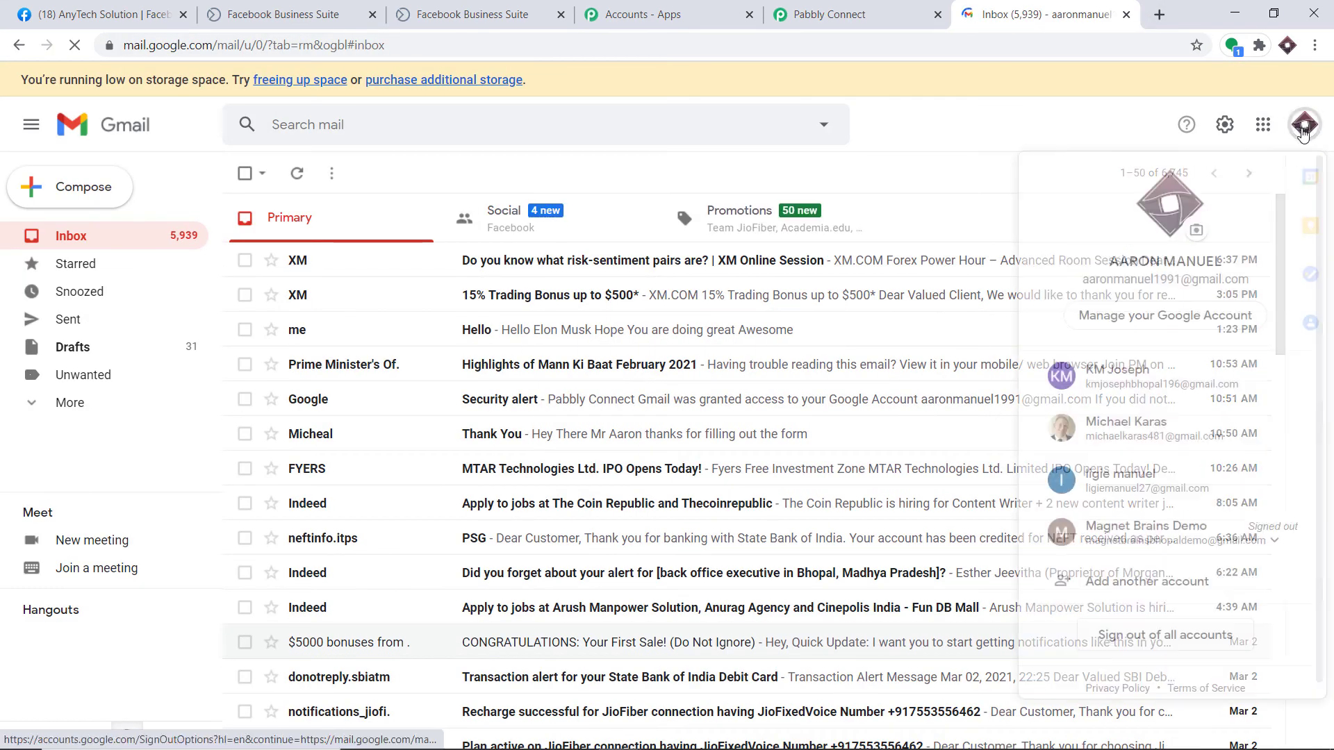
pyautogui.click(1032, 435)
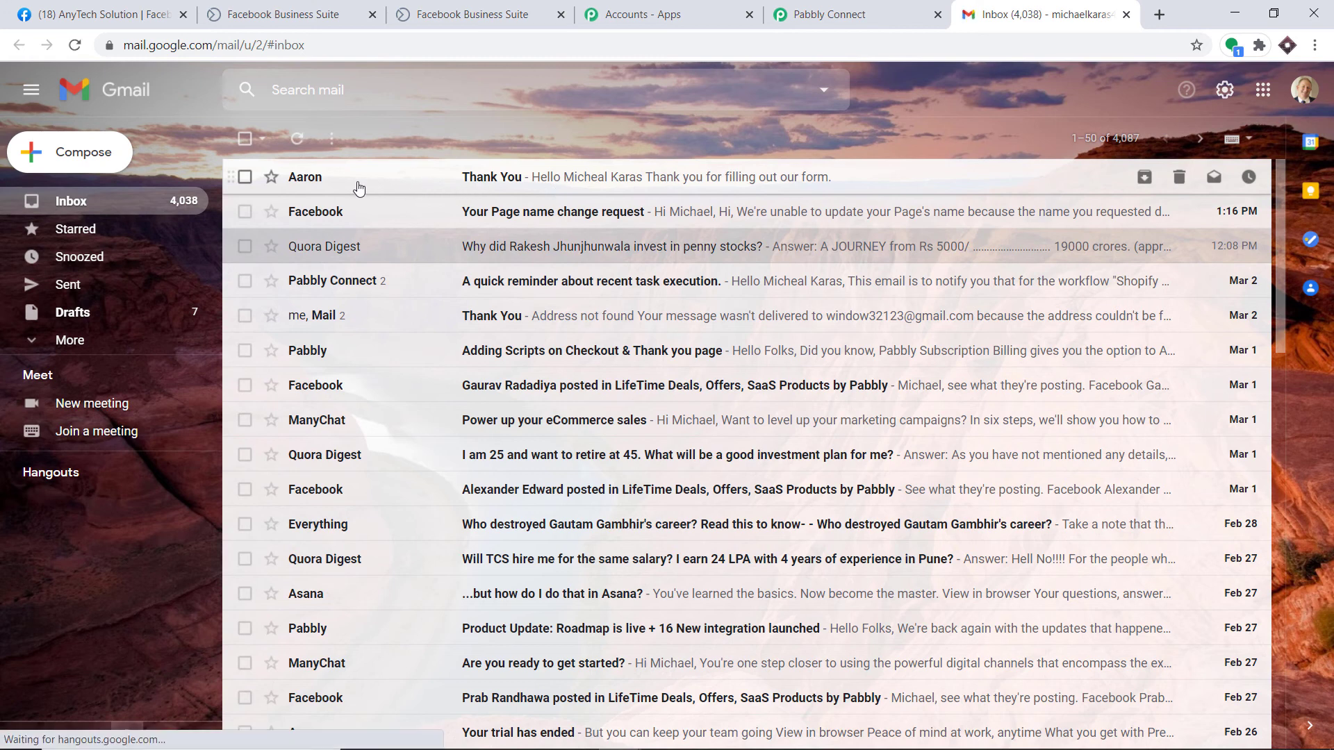
pyautogui.click(522, 176)
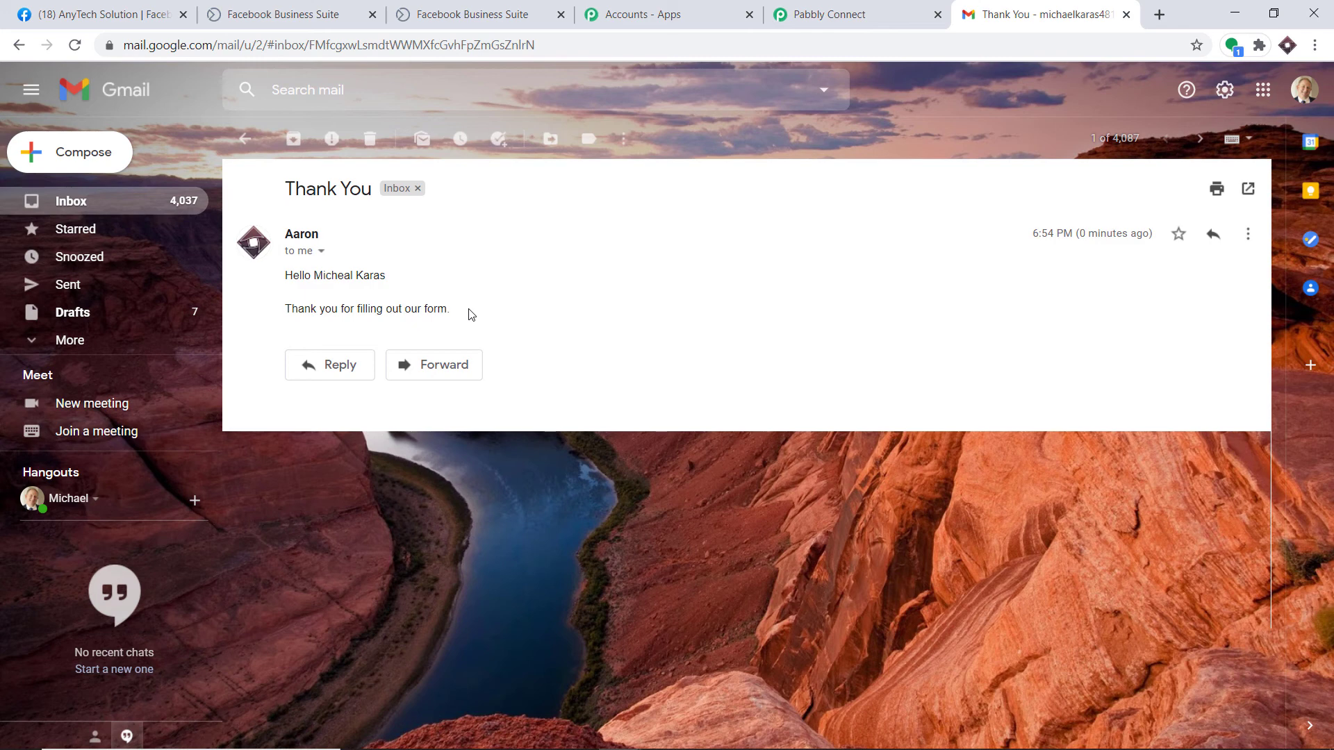
pyautogui.click(830, 14)
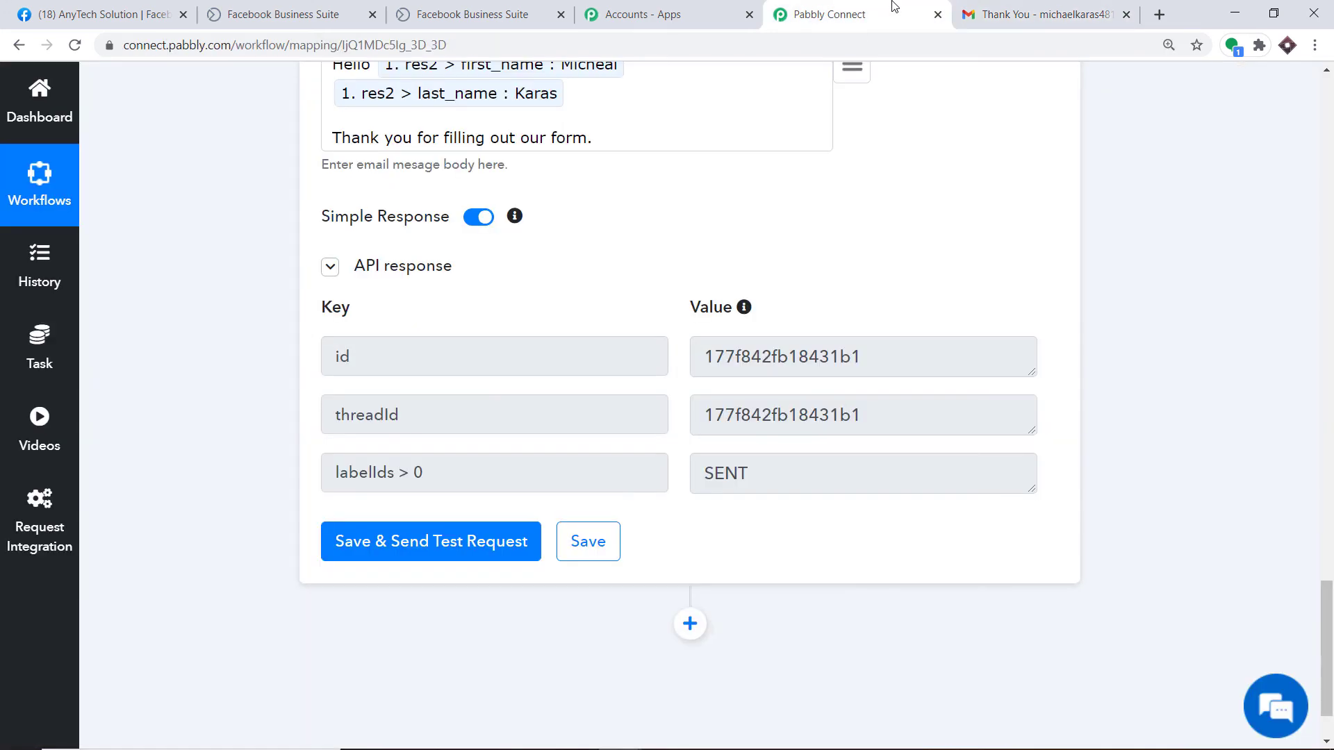
# Step: Collapse the Gmail action and Facebook Lead Ads trigger, then go to Lead Ads Forms
pyautogui.scroll(15, 629, 368)
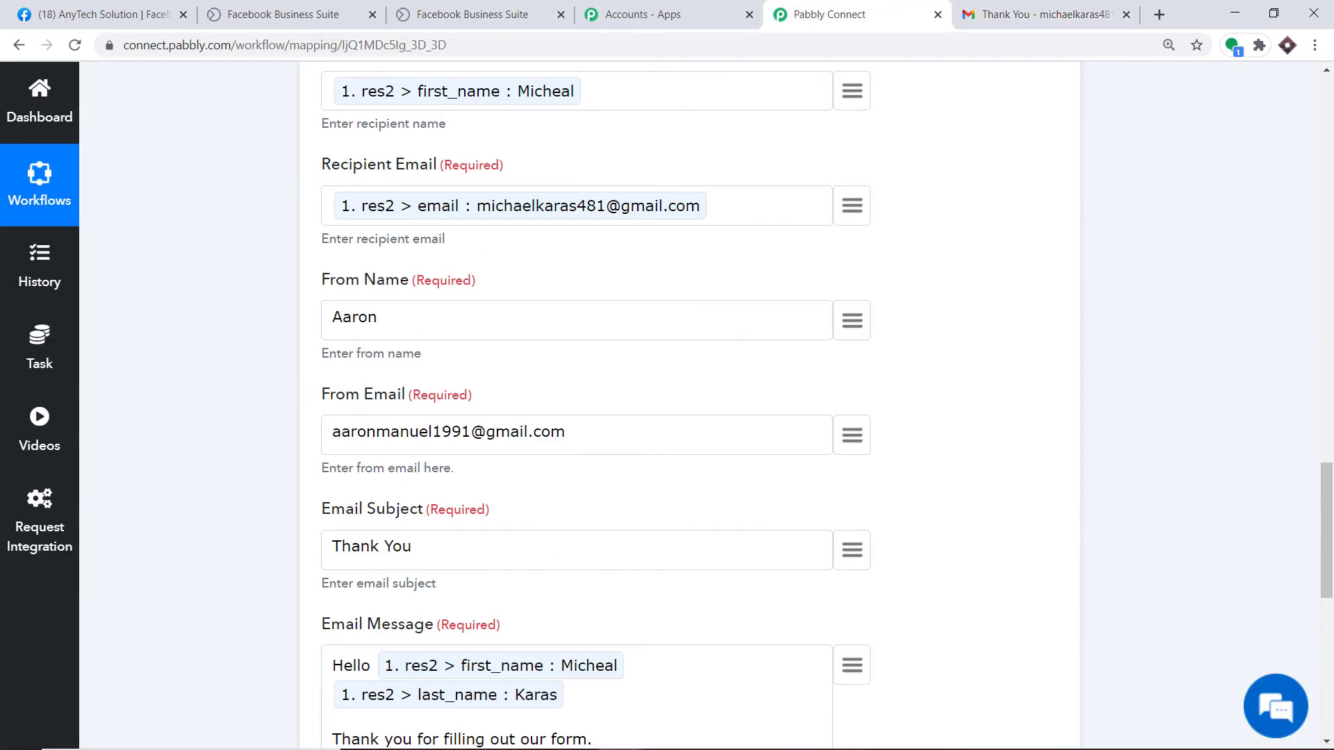
pyautogui.click(629, 368)
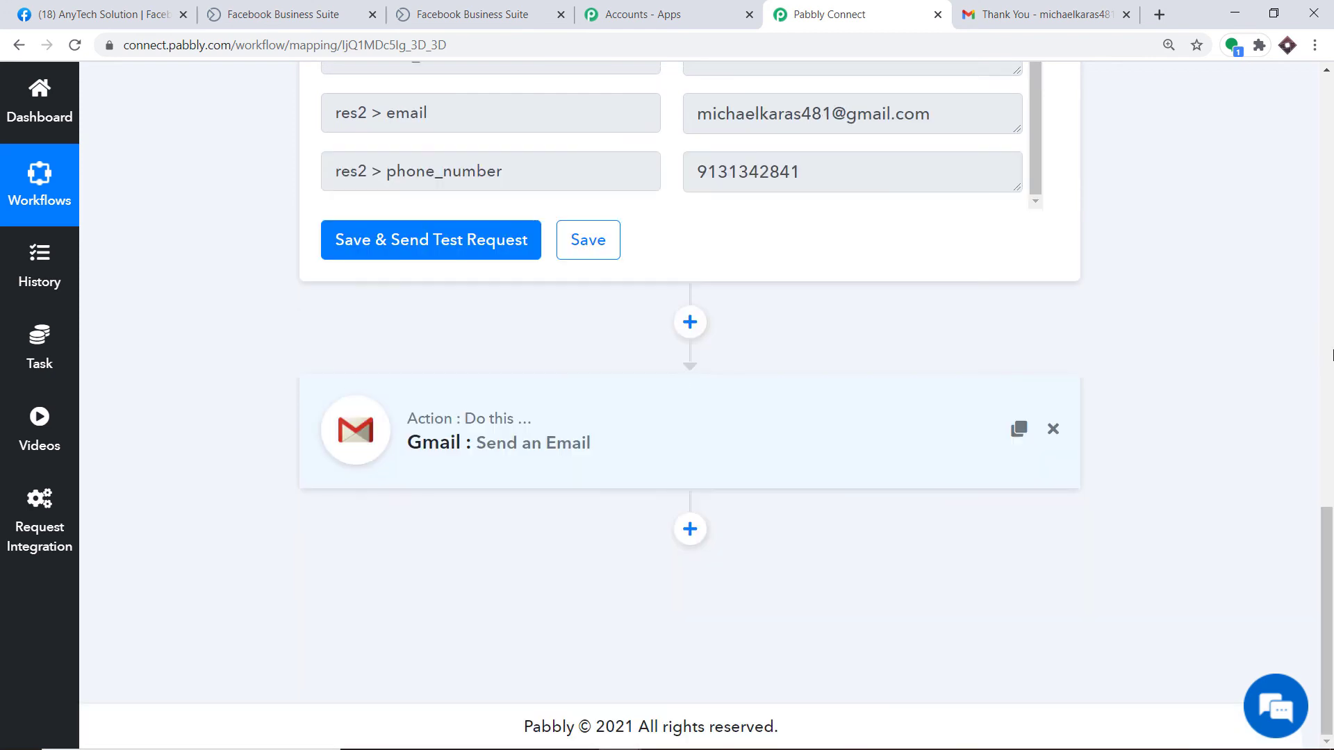
pyautogui.scroll(12, 646, 278)
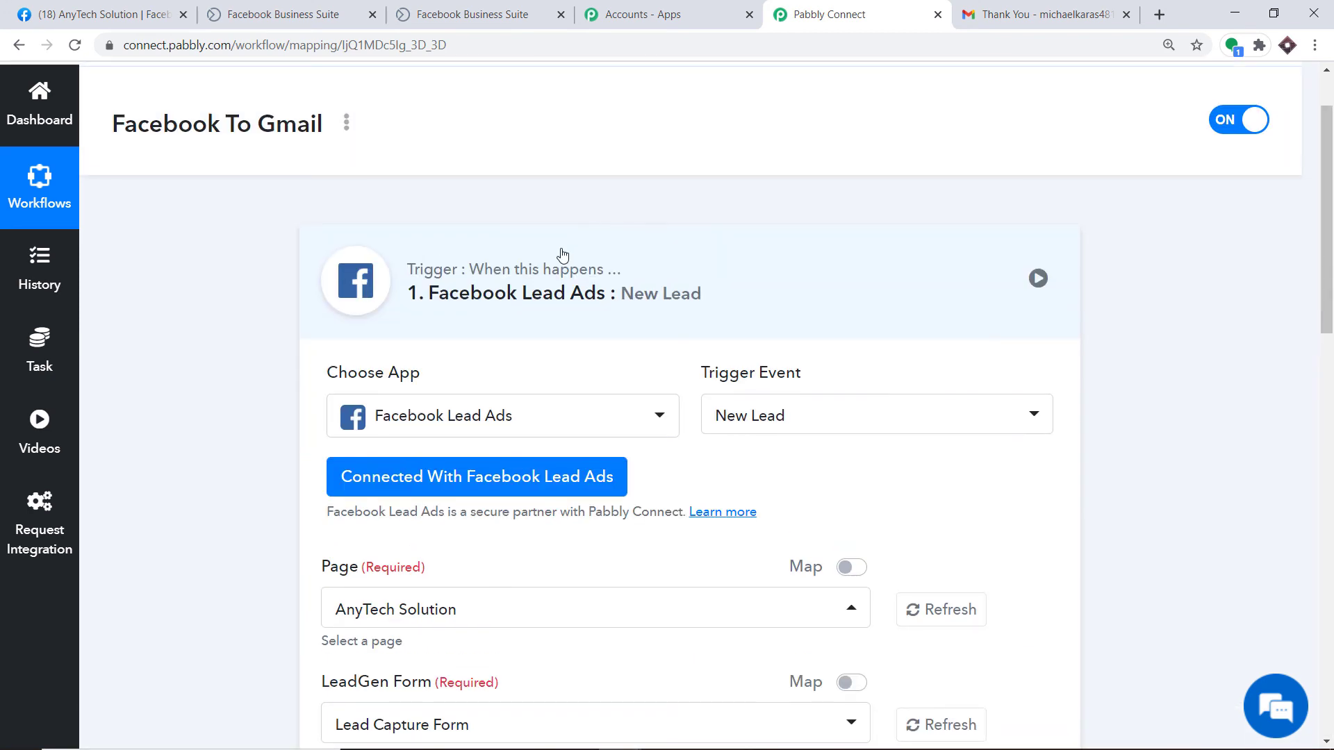
pyautogui.click(560, 257)
pyautogui.scroll(-2, 1331, 331)
pyautogui.scroll(-1, 1332, 331)
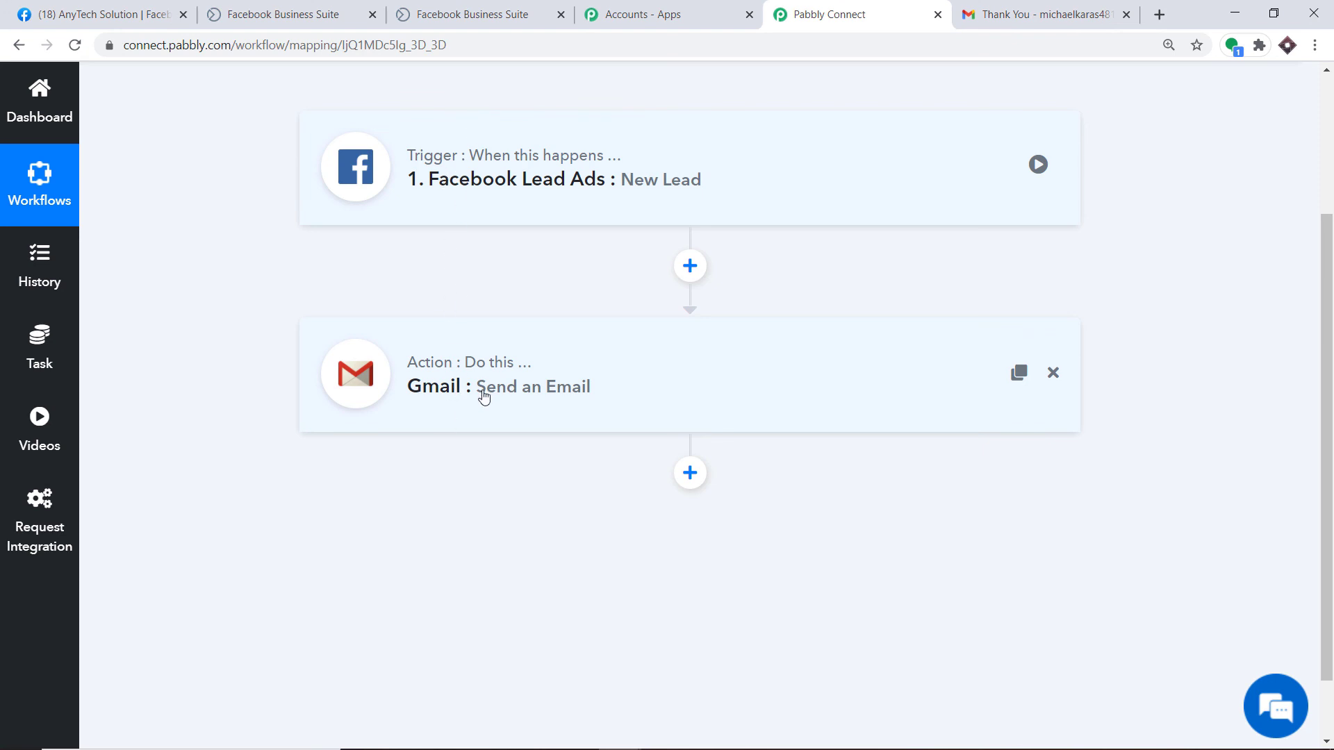
pyautogui.click(441, 11)
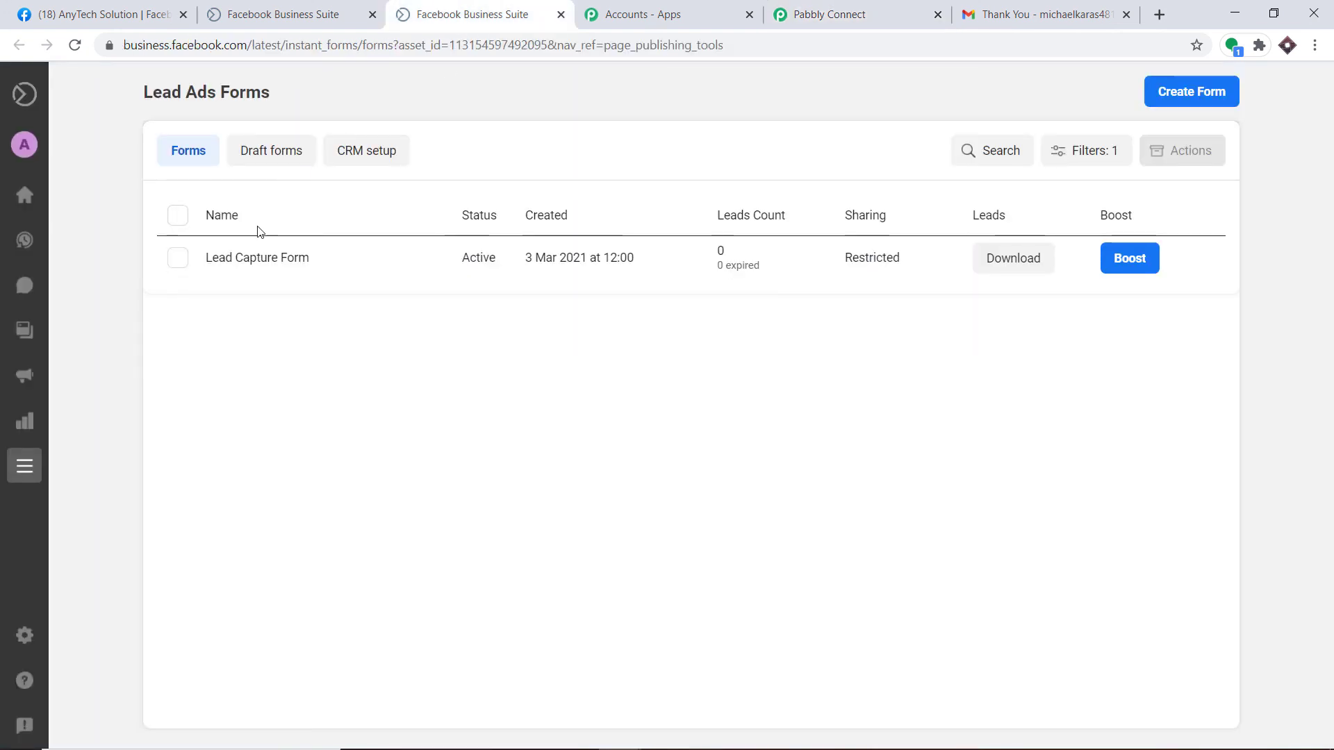
# Step: Start a test submission of the Lead Capture Form and enter the lead's first and last name
pyautogui.click(245, 266)
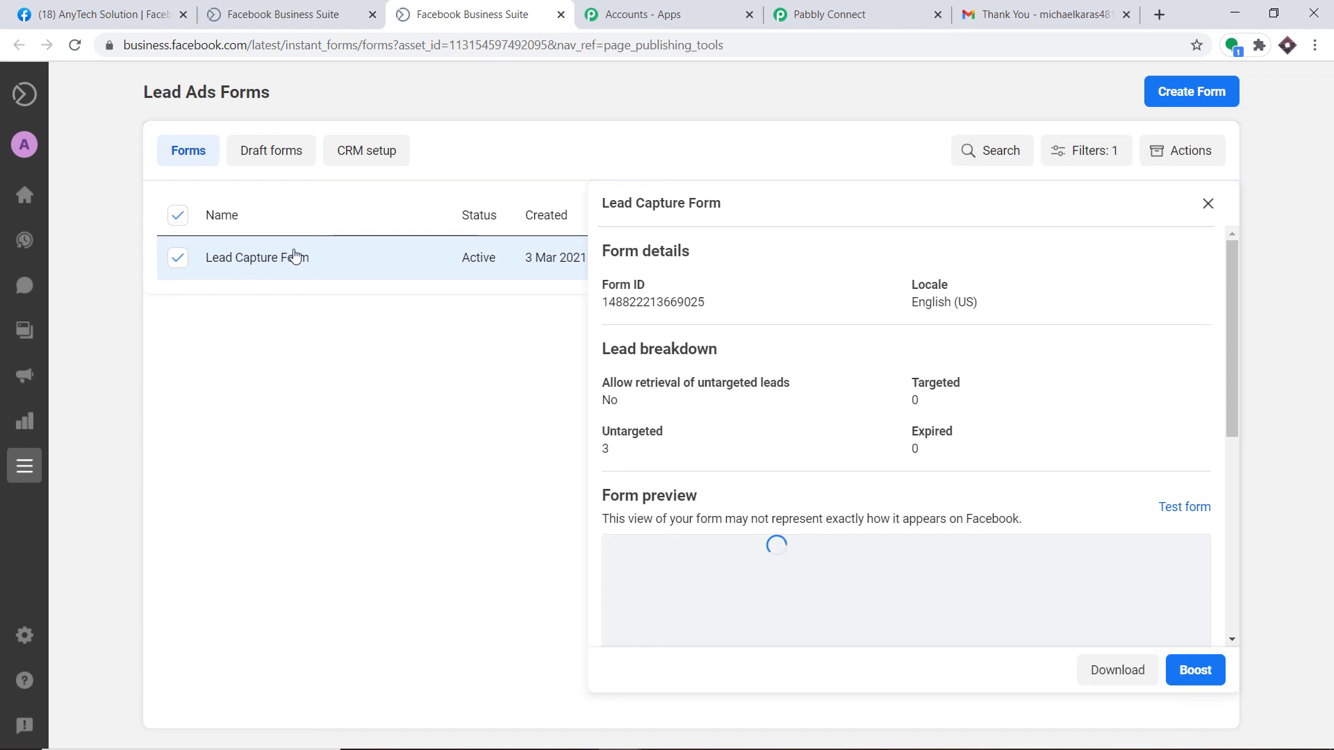
pyautogui.click(1166, 514)
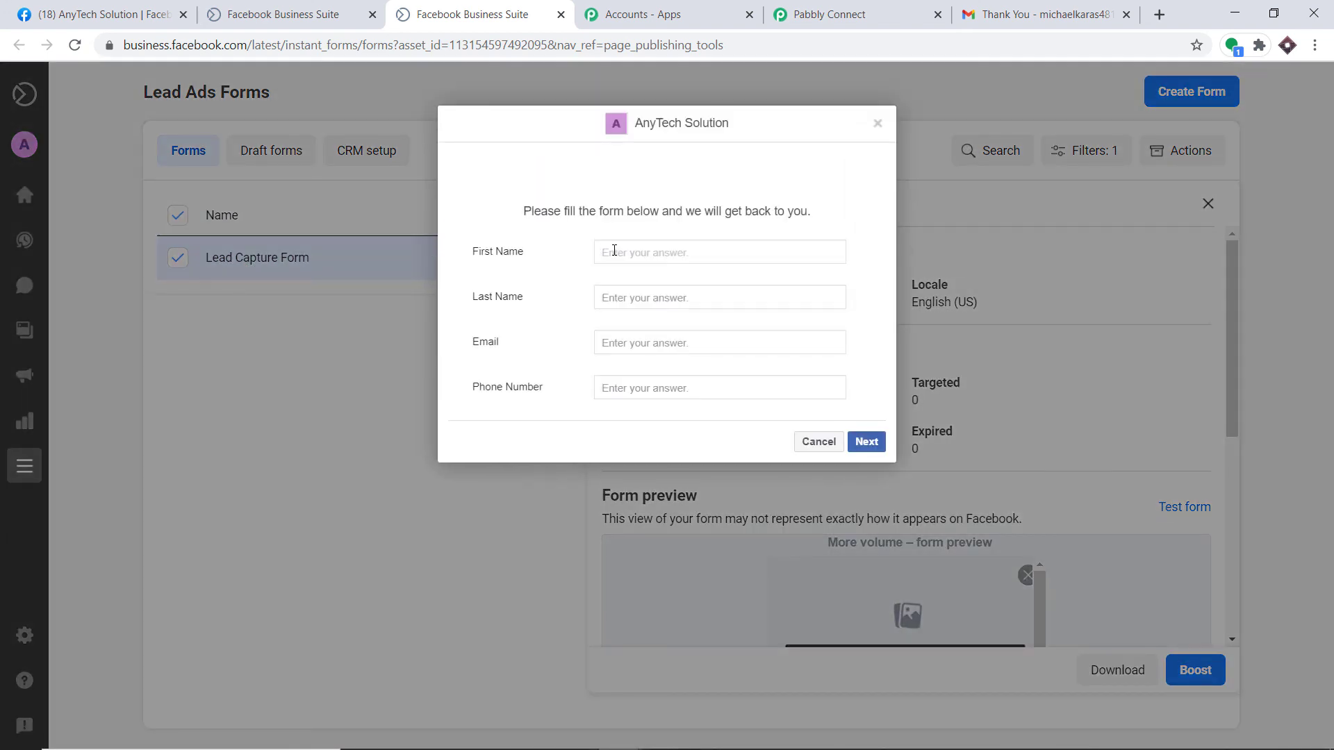
pyautogui.click(614, 251)
pyautogui.write('u')
pyautogui.click(624, 300)
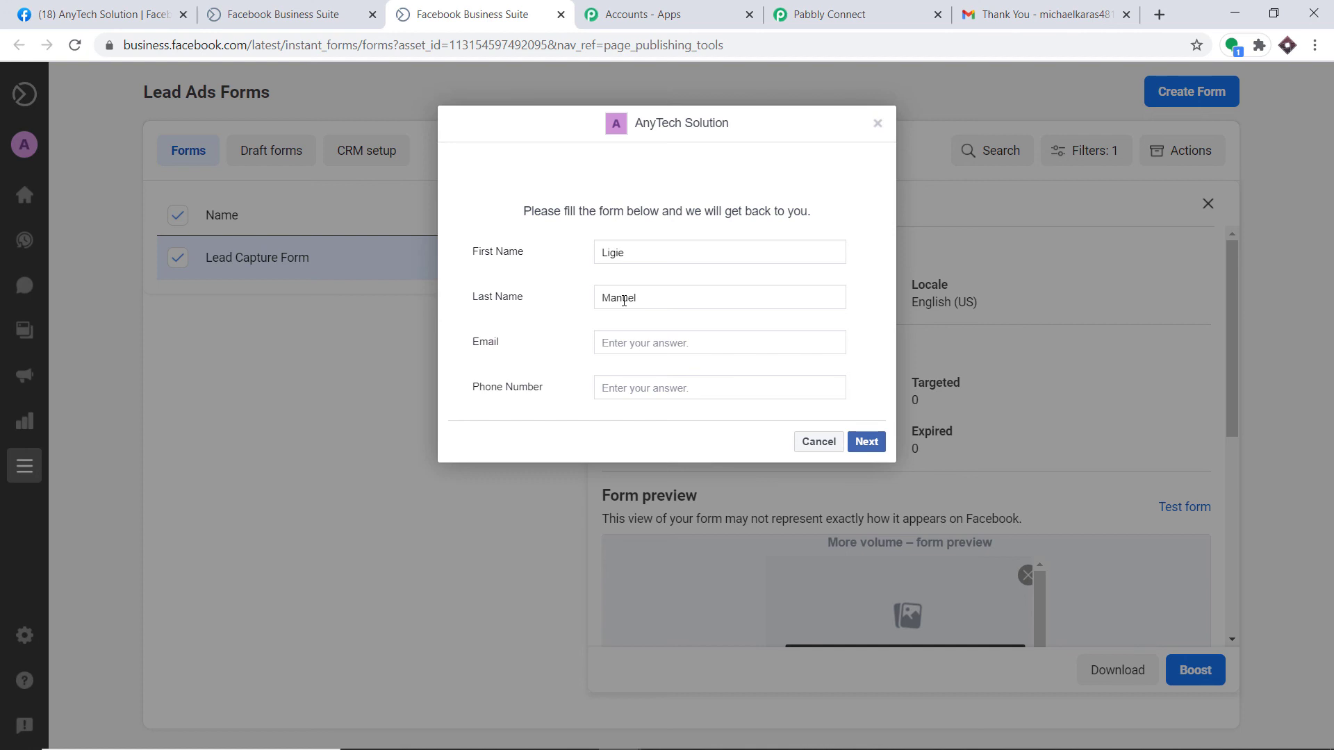
# Step: Enter the lead's e-mail address and phone number, then submit the test lead
pyautogui.click(643, 343)
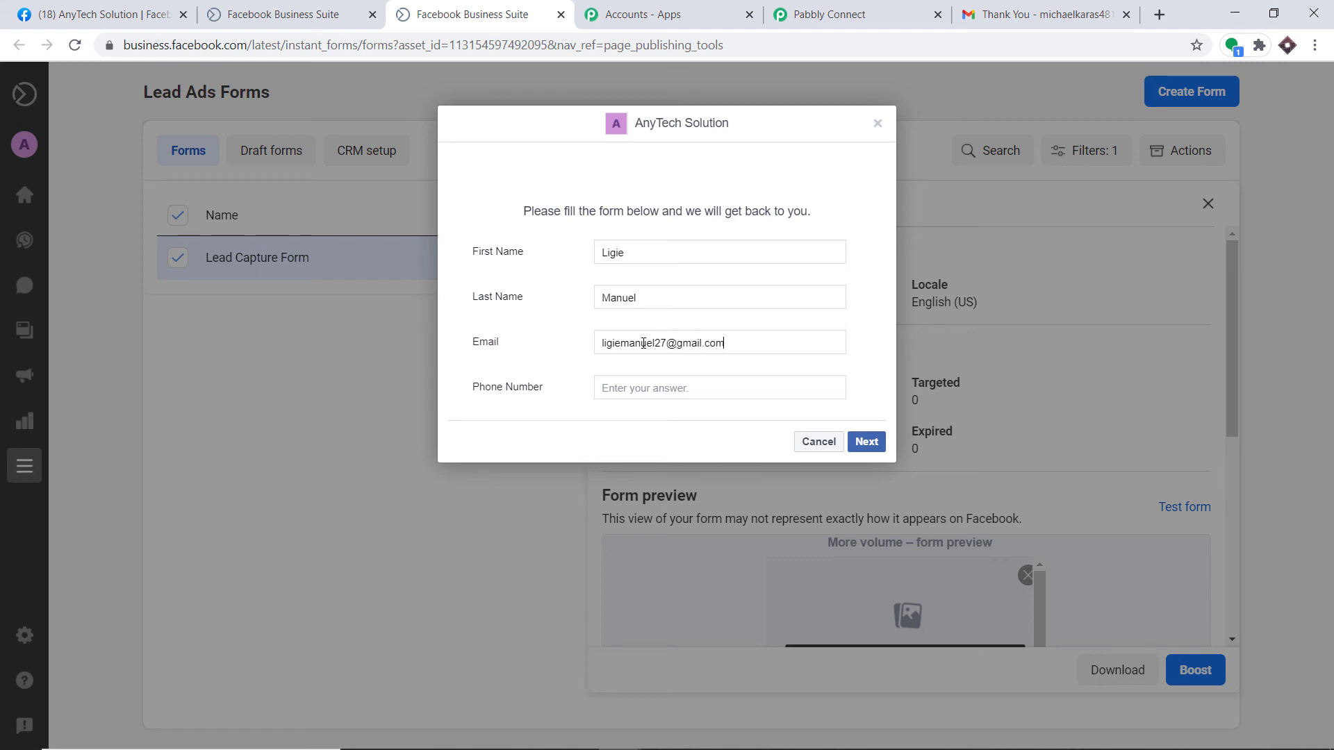
pyautogui.click(644, 390)
pyautogui.click(863, 441)
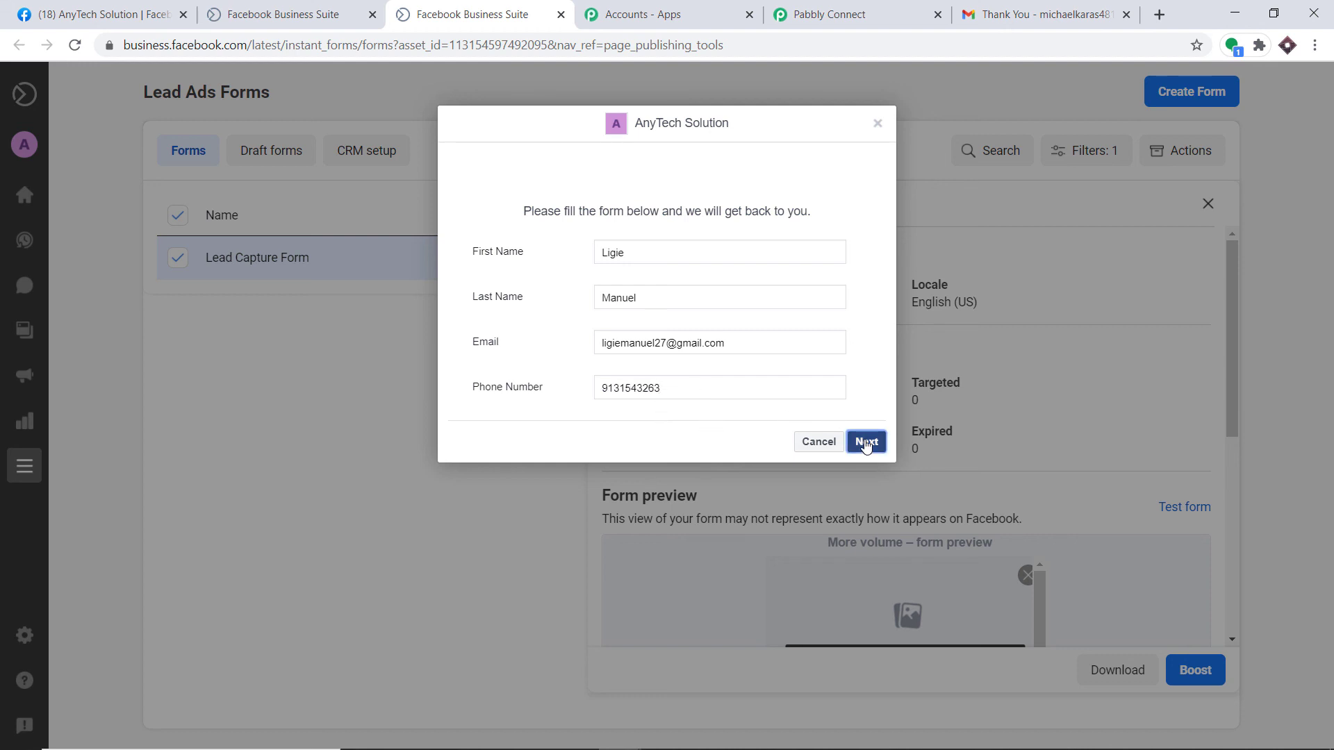
pyautogui.click(865, 341)
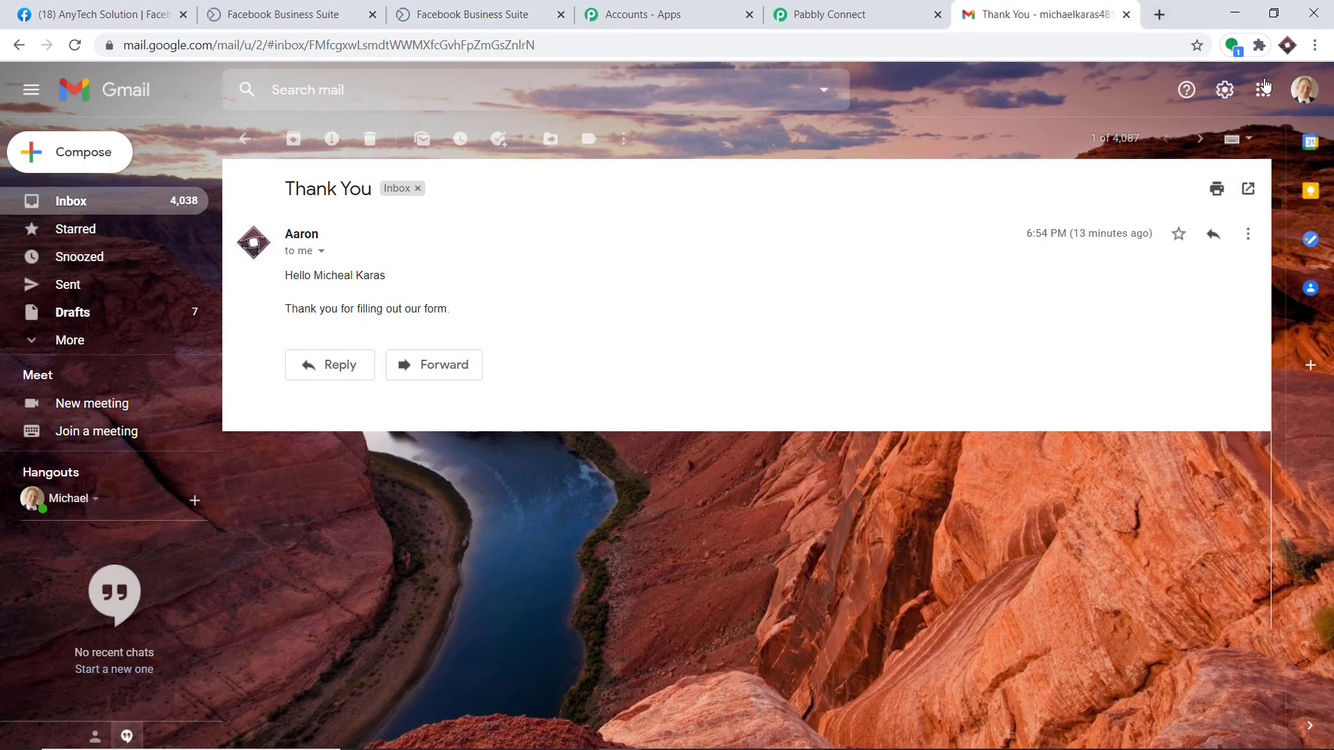
# Step: Switch Gmail to the new test lead's inbox to confirm the 'Thank You' email arrived
pyautogui.click(1303, 90)
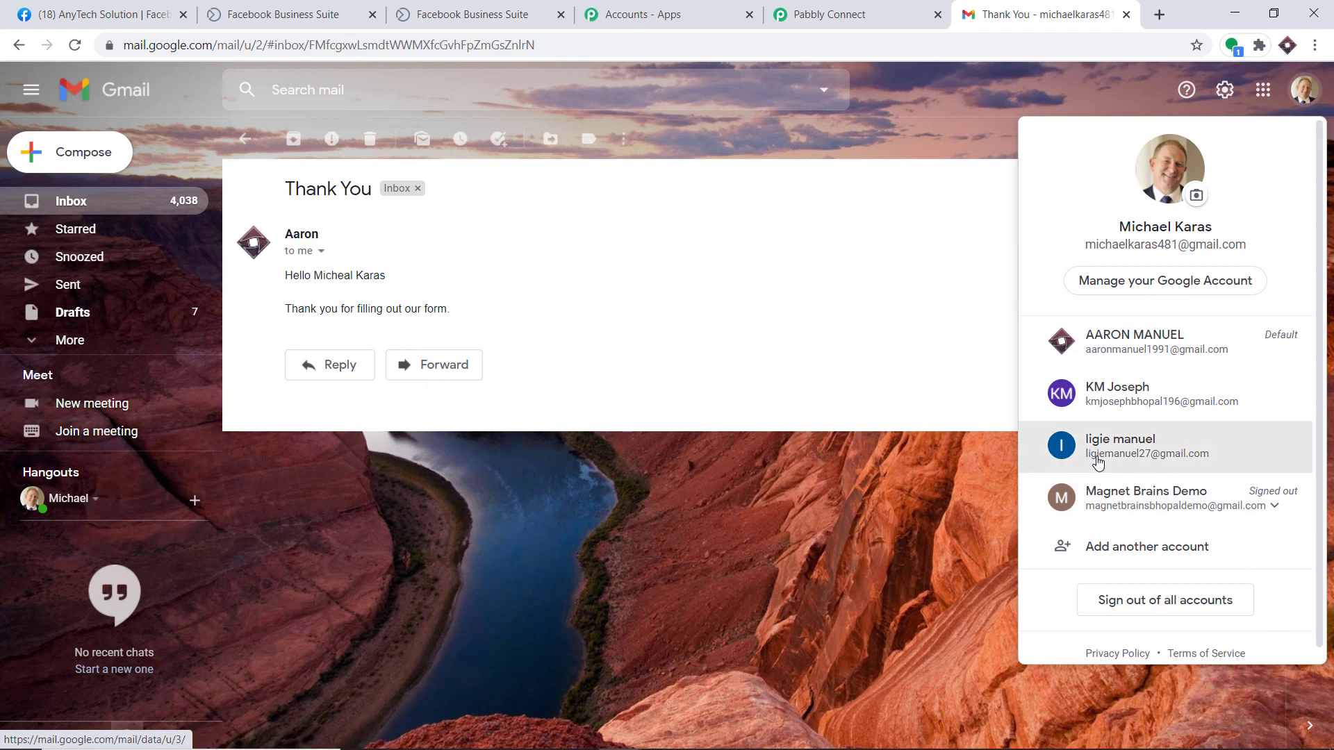
pyautogui.click(1095, 458)
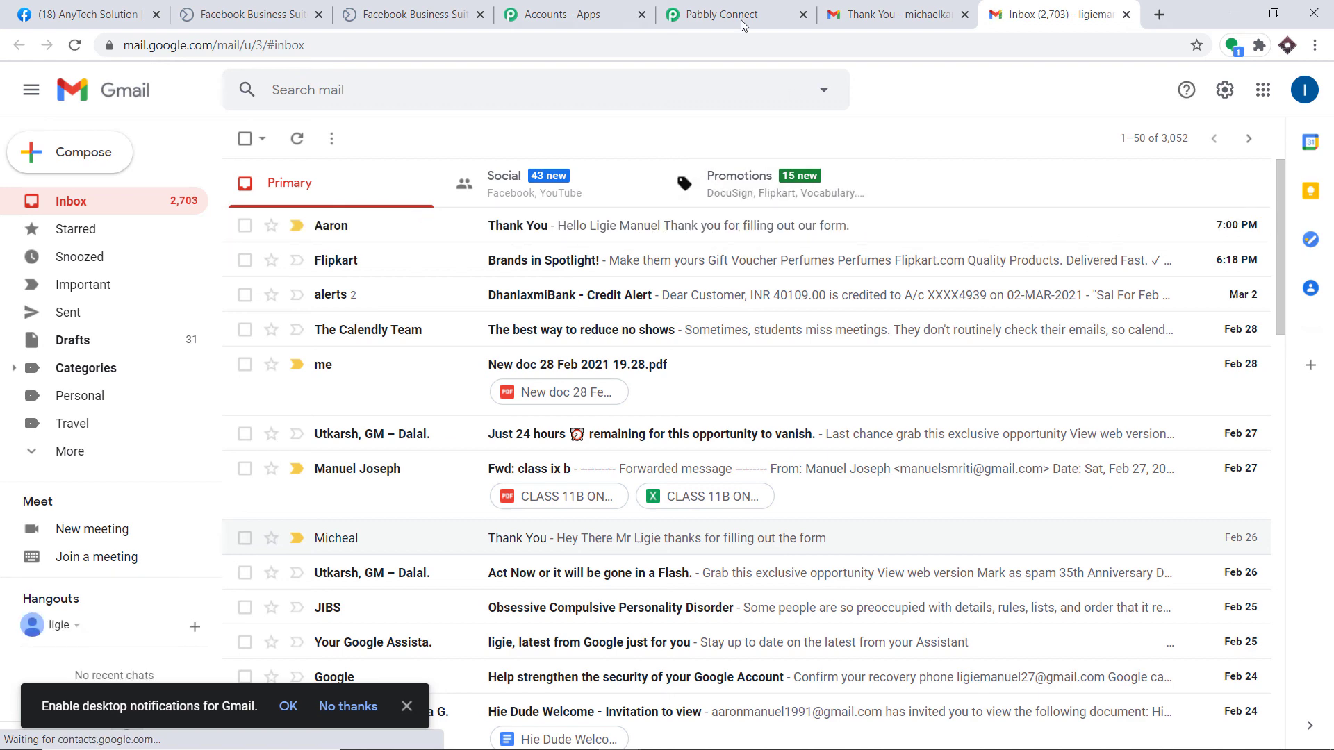
pyautogui.click(708, 14)
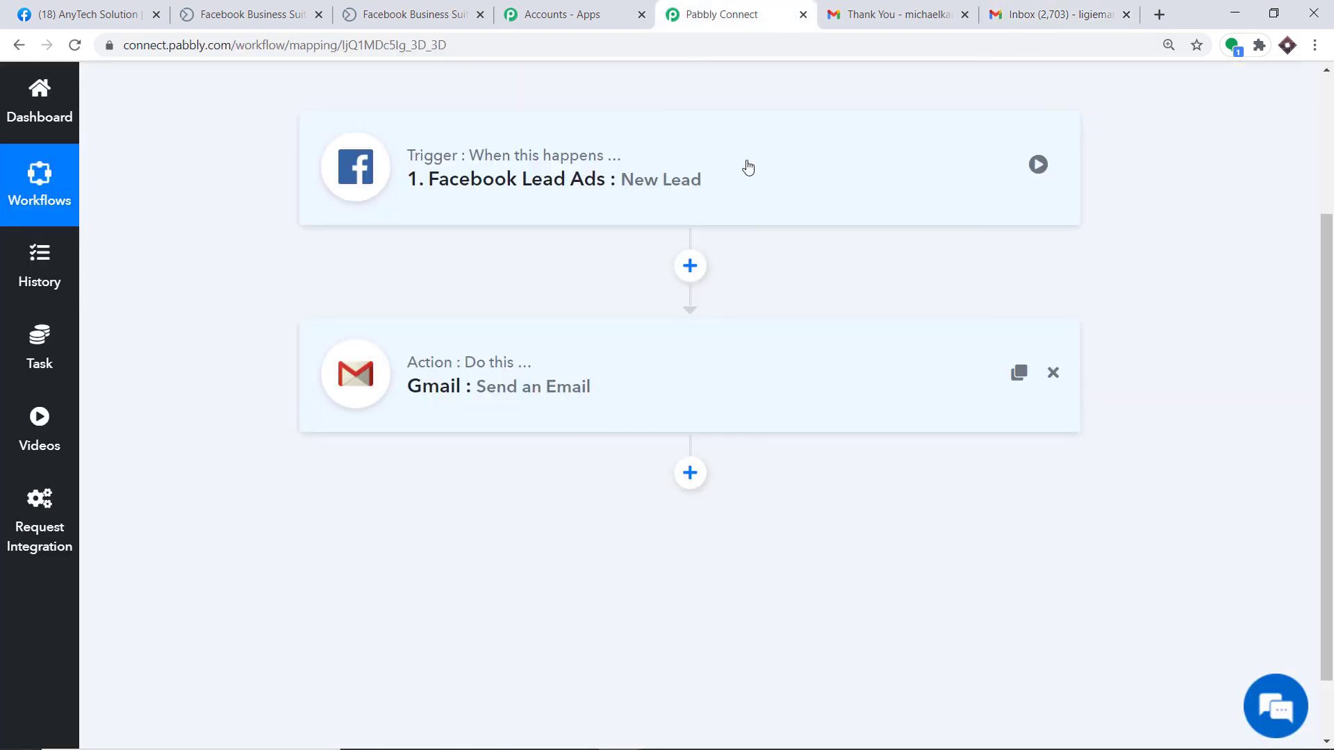